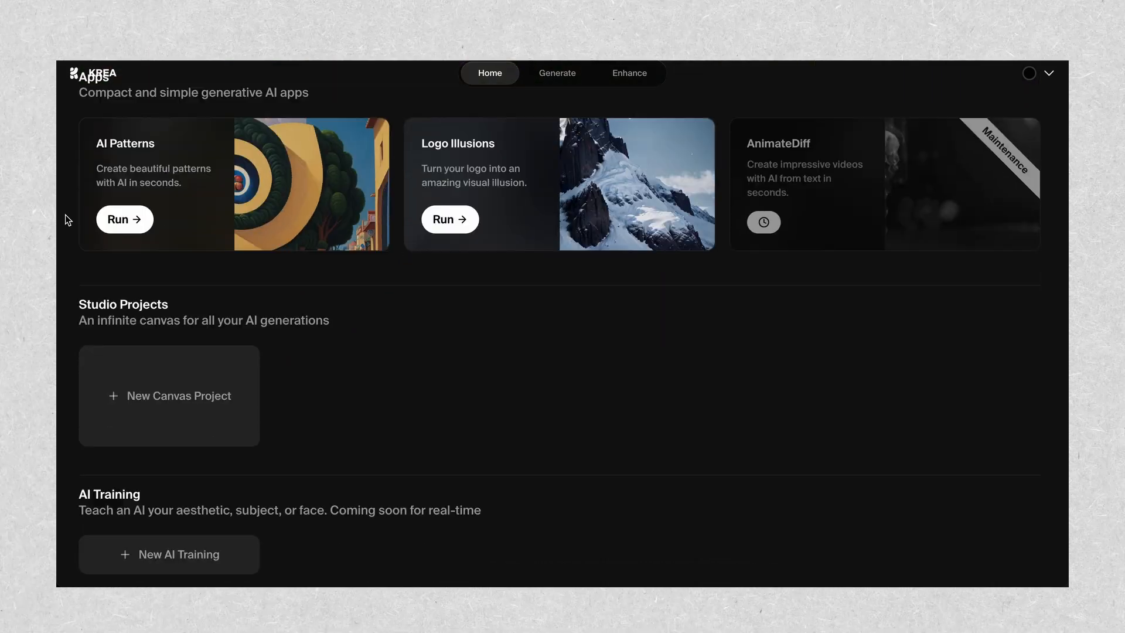
# Look over the home page's overview, the Generate workspace and the Enhance tool.
pyautogui.scroll(2, 65, 215)
pyautogui.scroll(6, 65, 214)
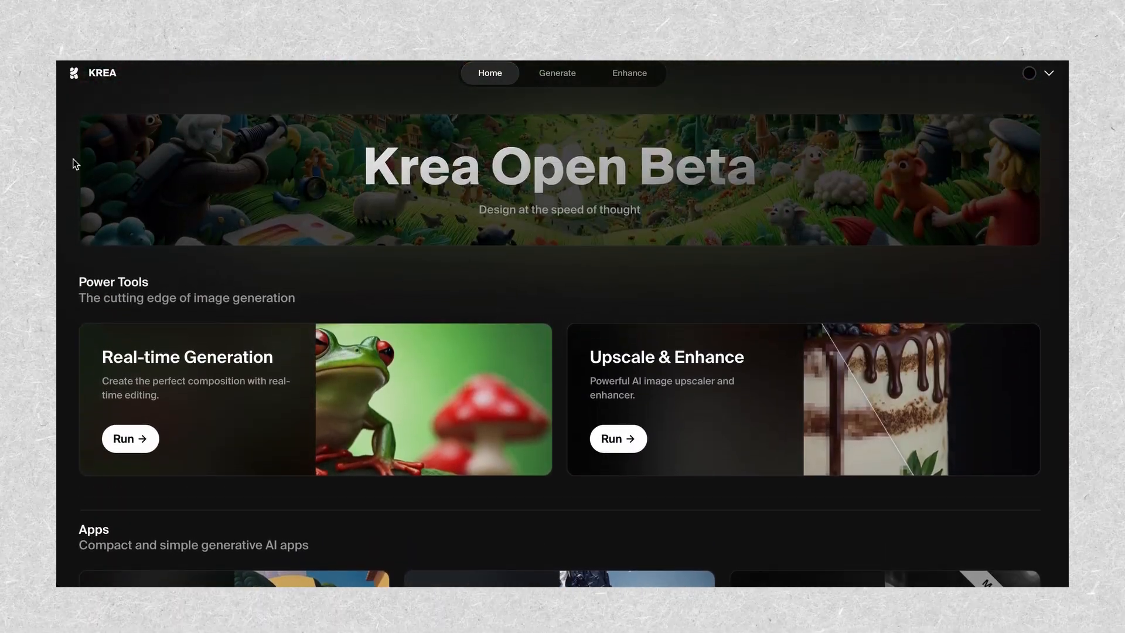
pyautogui.click(553, 76)
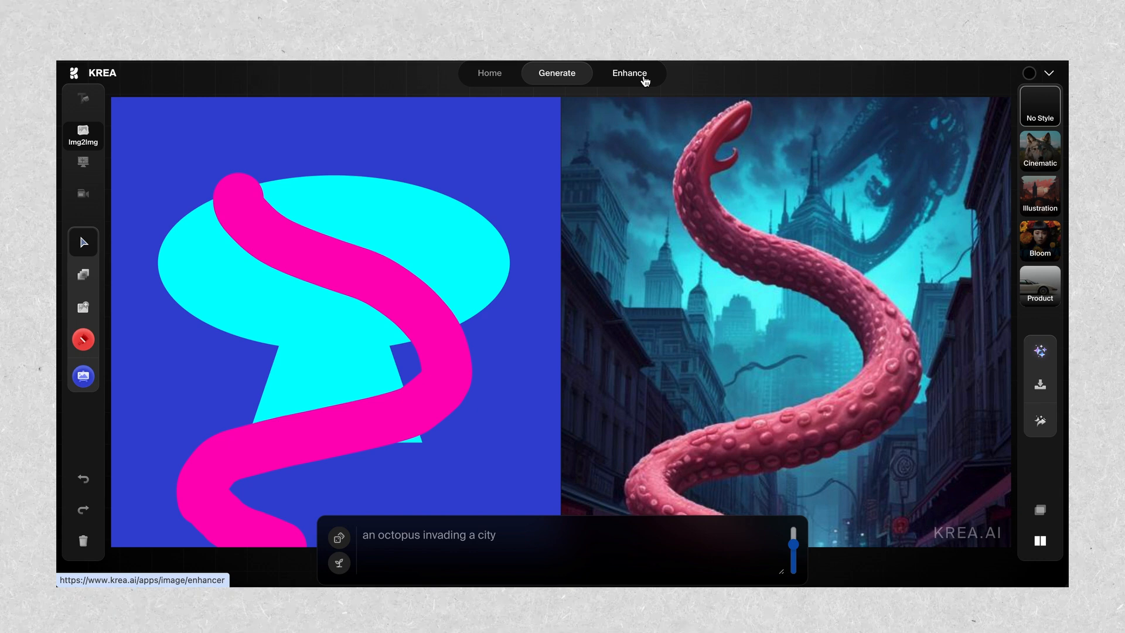
pyautogui.click(643, 78)
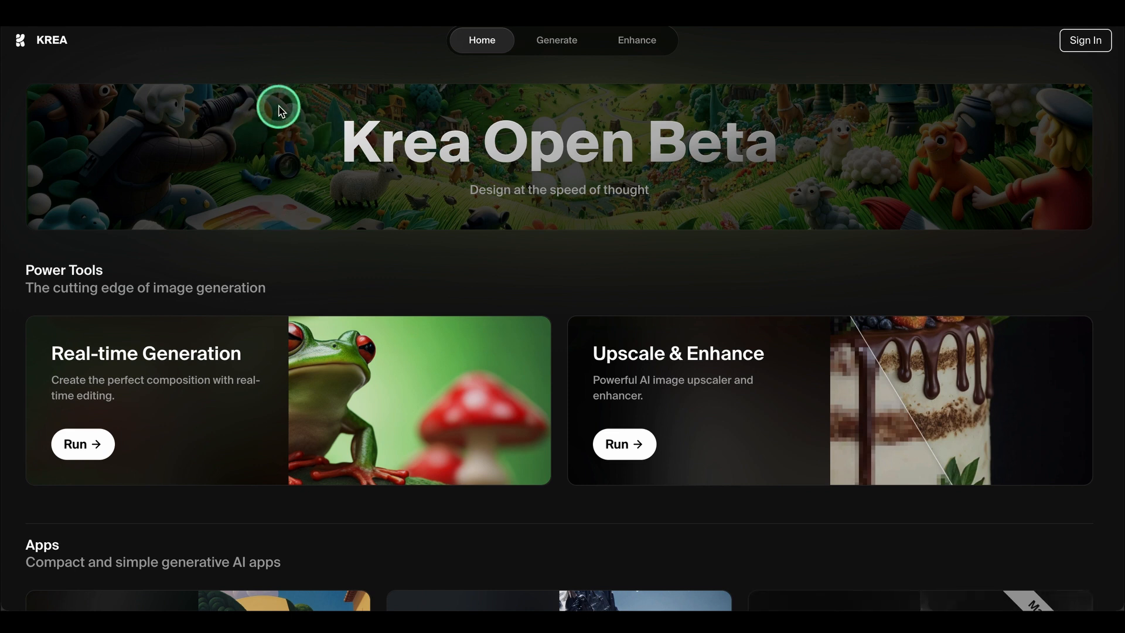
# Sign in to the KREA account through the email login.
pyautogui.click(1076, 43)
pyautogui.click(556, 459)
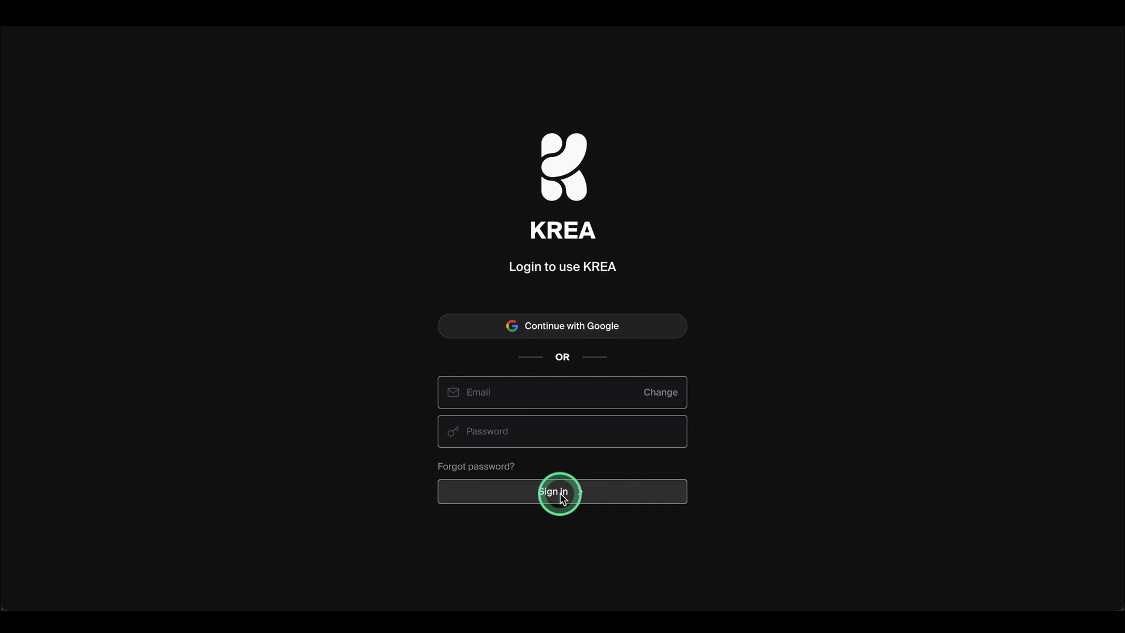
pyautogui.click(561, 494)
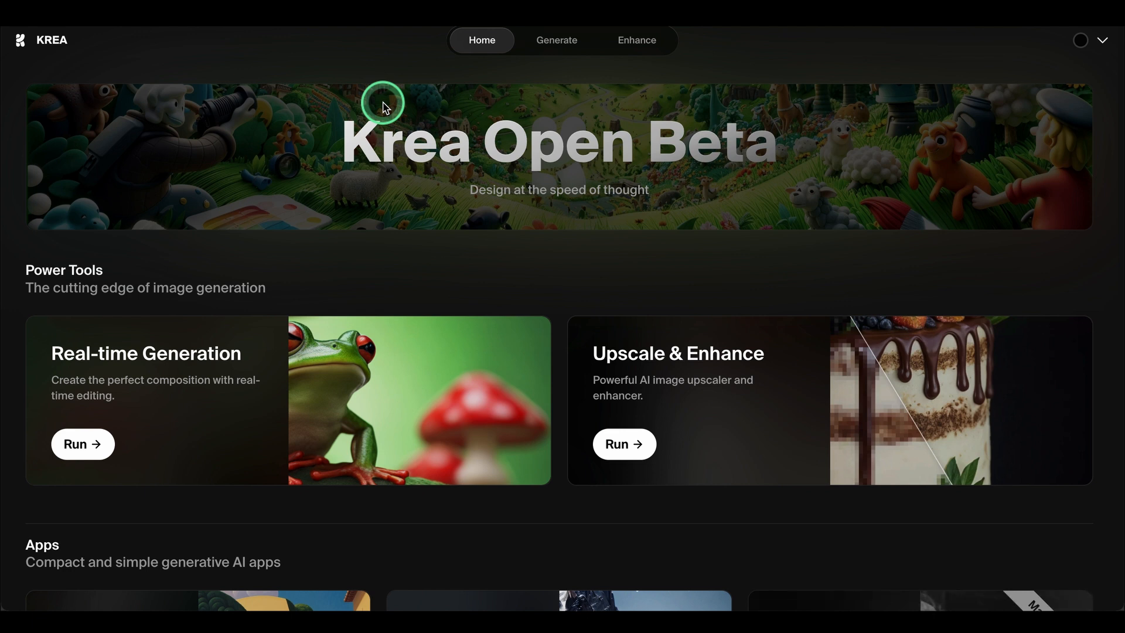
# Examine the home page's Power Tools, Apps and Studio Projects sections to see which AI tools are offered.
pyautogui.scroll(-1, 378, 103)
pyautogui.scroll(1, 375, 102)
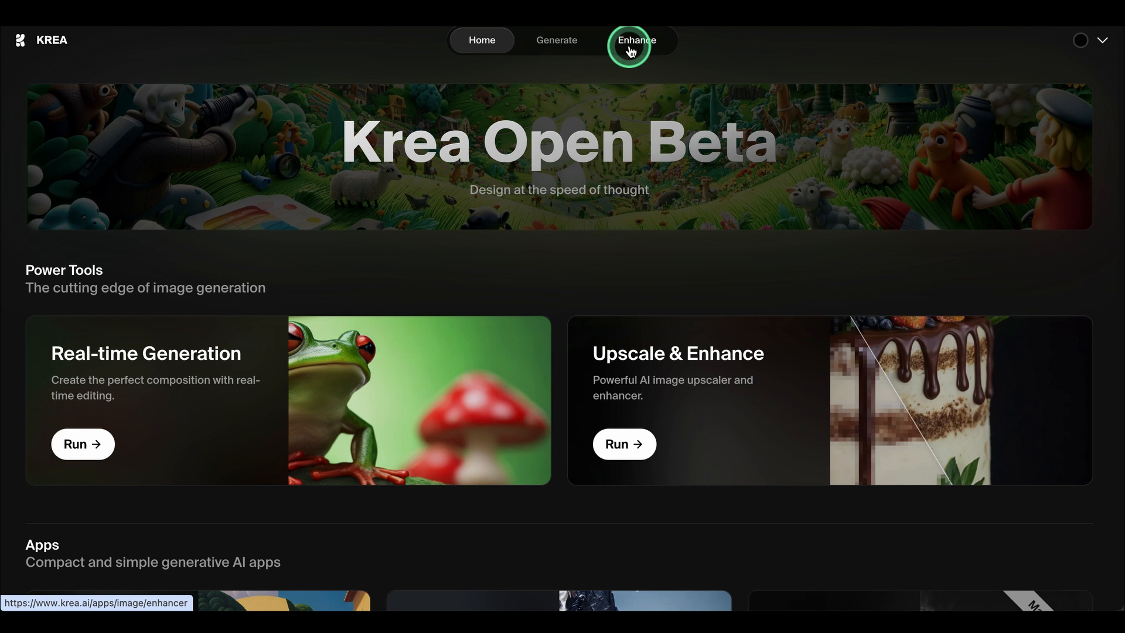
pyautogui.scroll(-2, 375, 161)
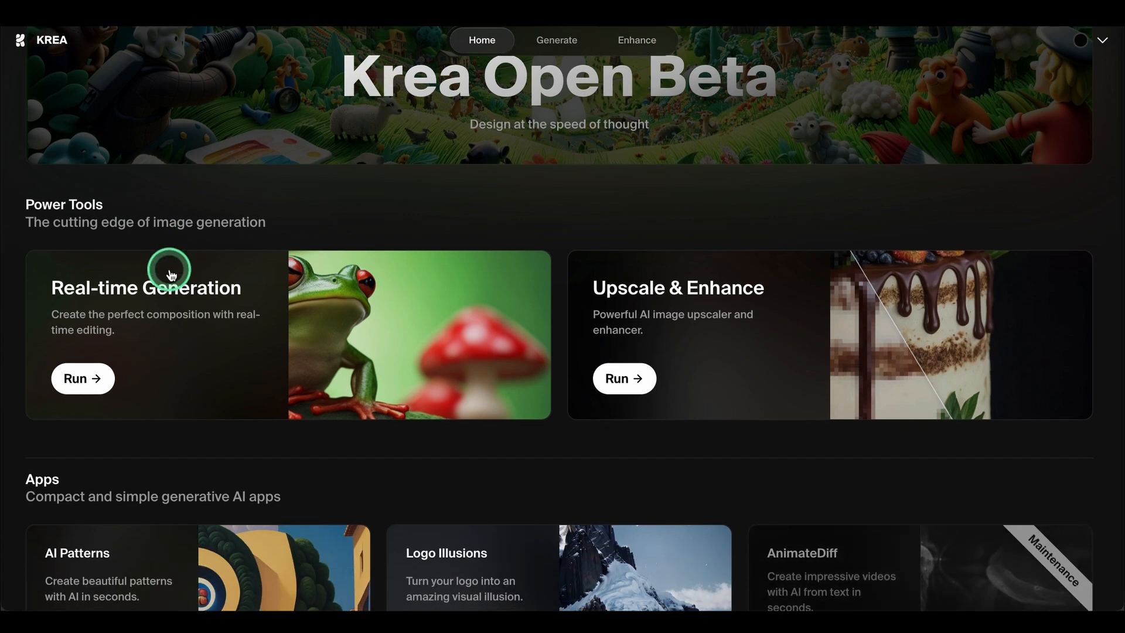
pyautogui.scroll(-1, 171, 273)
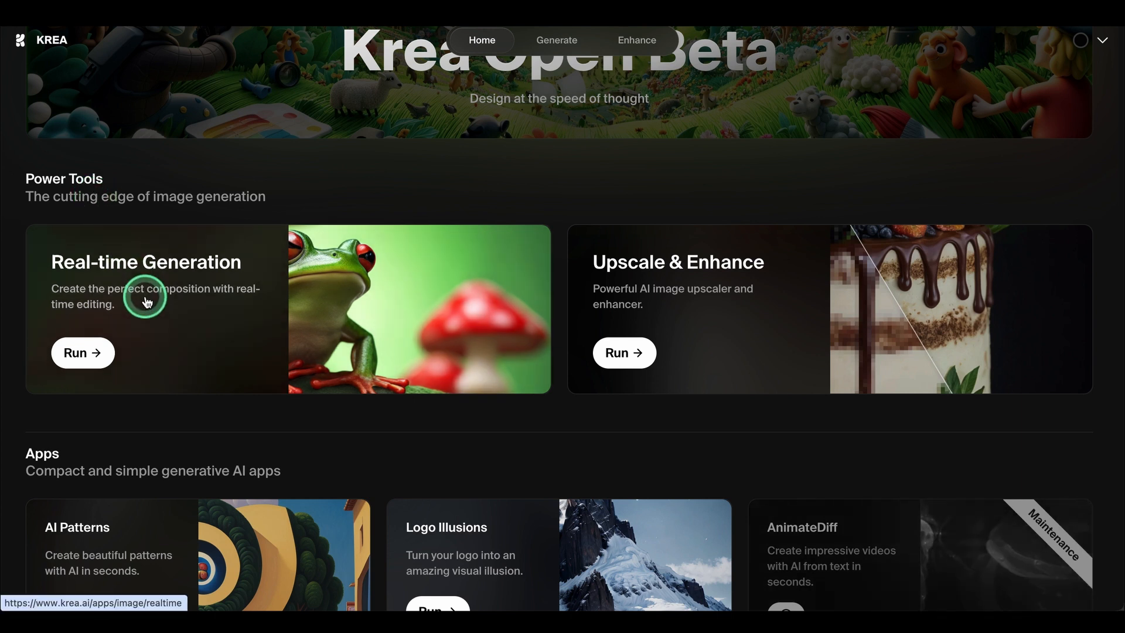
pyautogui.scroll(-2, 661, 290)
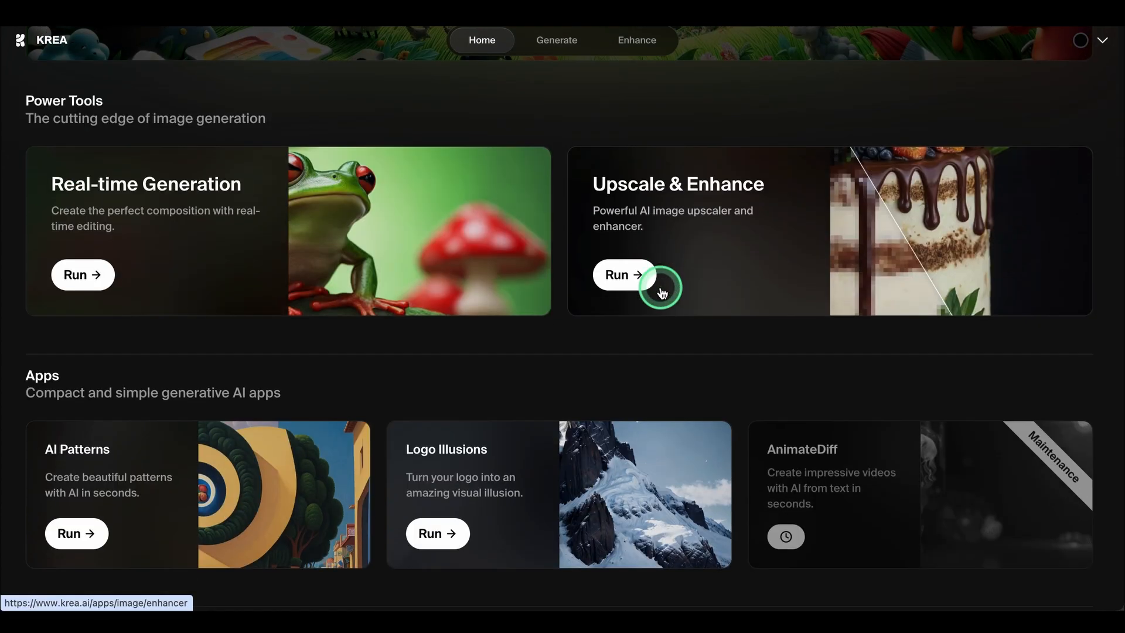
pyautogui.scroll(-2, 621, 287)
pyautogui.scroll(-1, 223, 296)
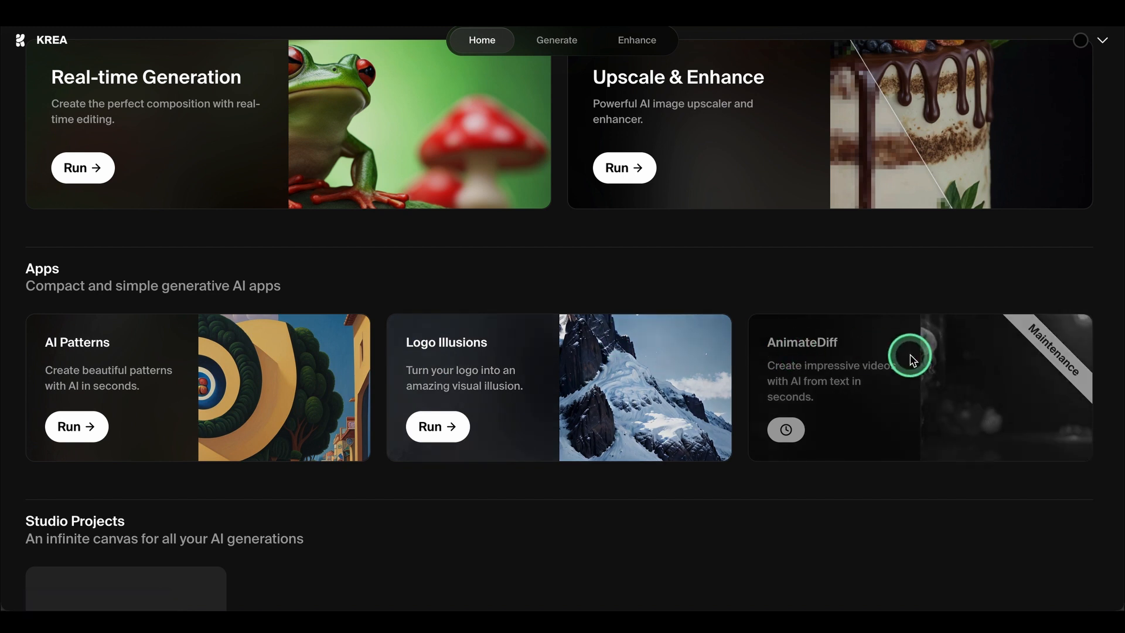
pyautogui.scroll(-1, 912, 358)
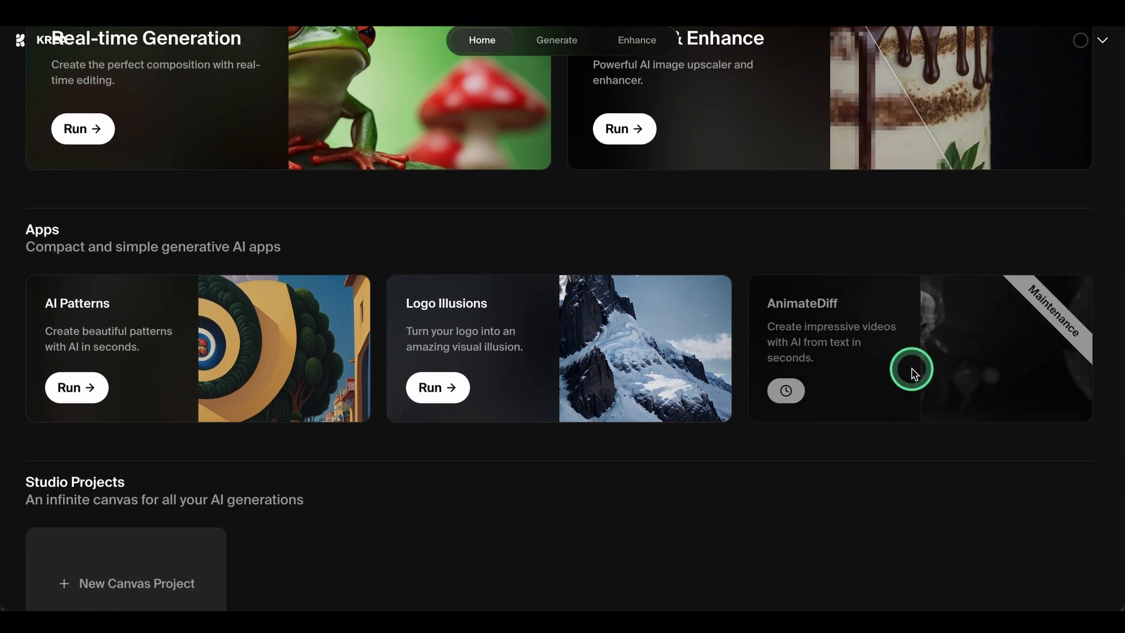
pyautogui.scroll(-2, 539, 307)
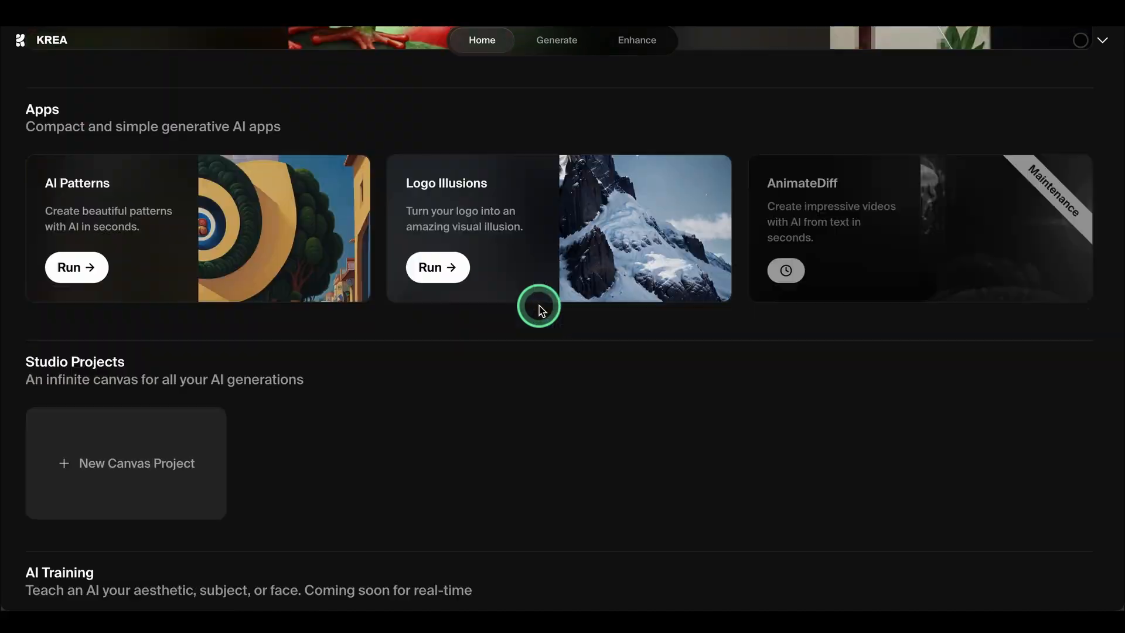
pyautogui.scroll(7, 539, 308)
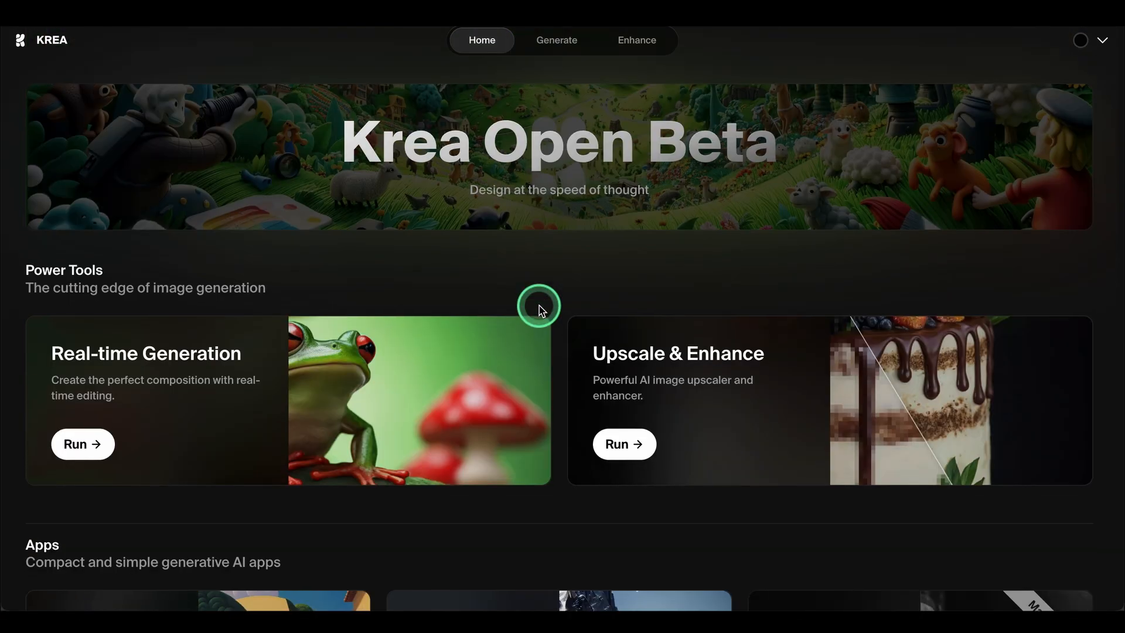
pyautogui.scroll(-6, 535, 307)
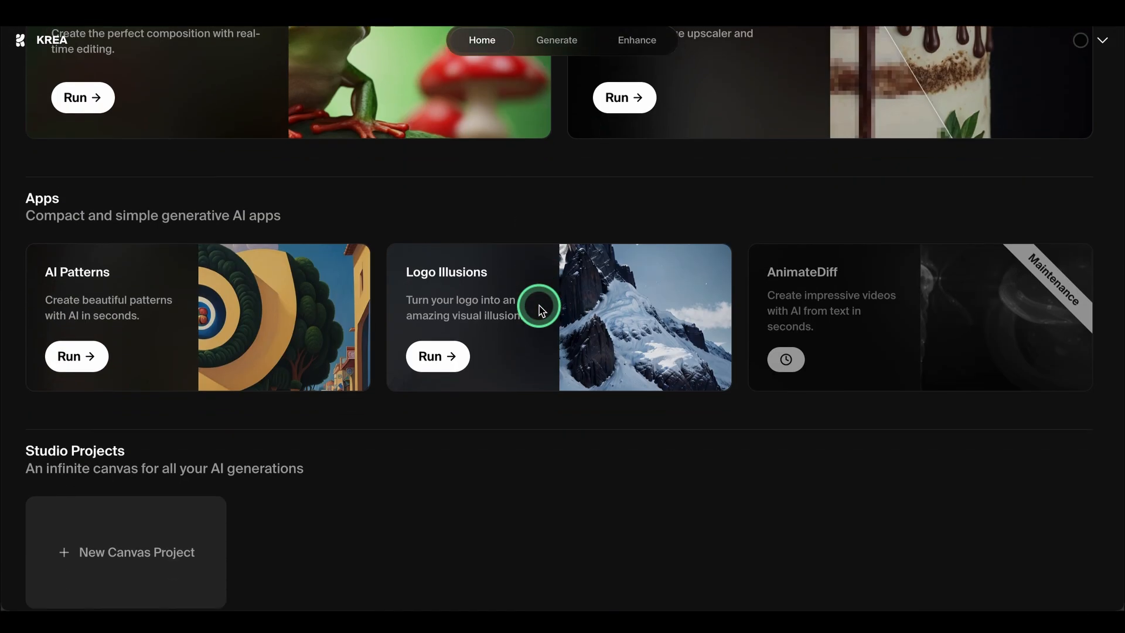
pyautogui.scroll(6, 534, 306)
pyautogui.scroll(-1, 386, 357)
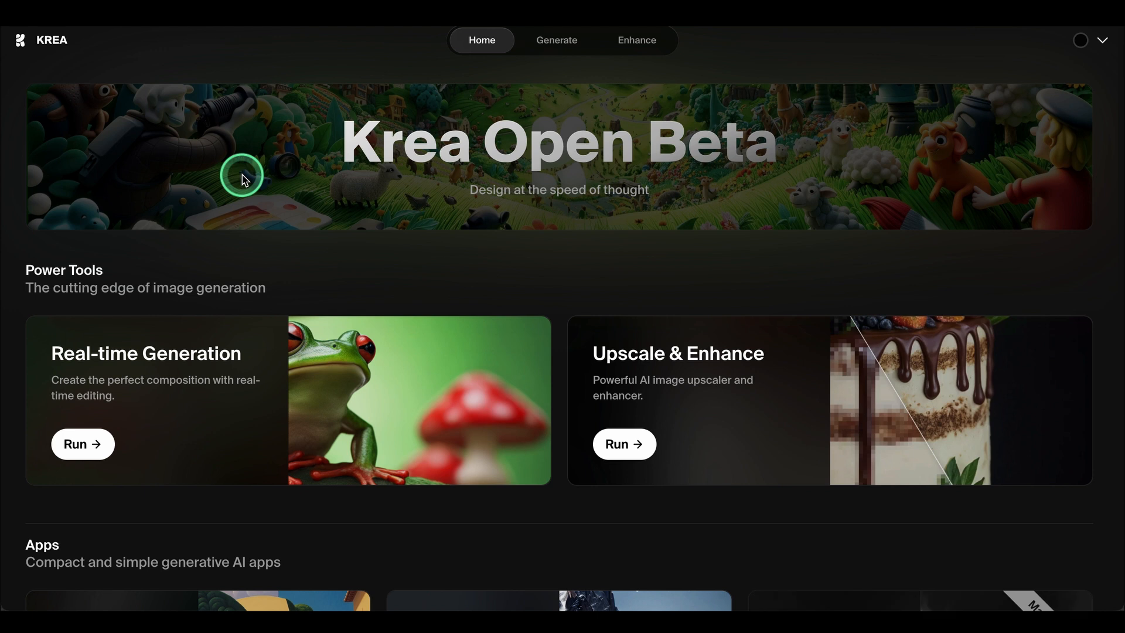
# Open the Generate workspace and preview the canvas in Overlay View, returning to the side-by-side view.
pyautogui.click(567, 44)
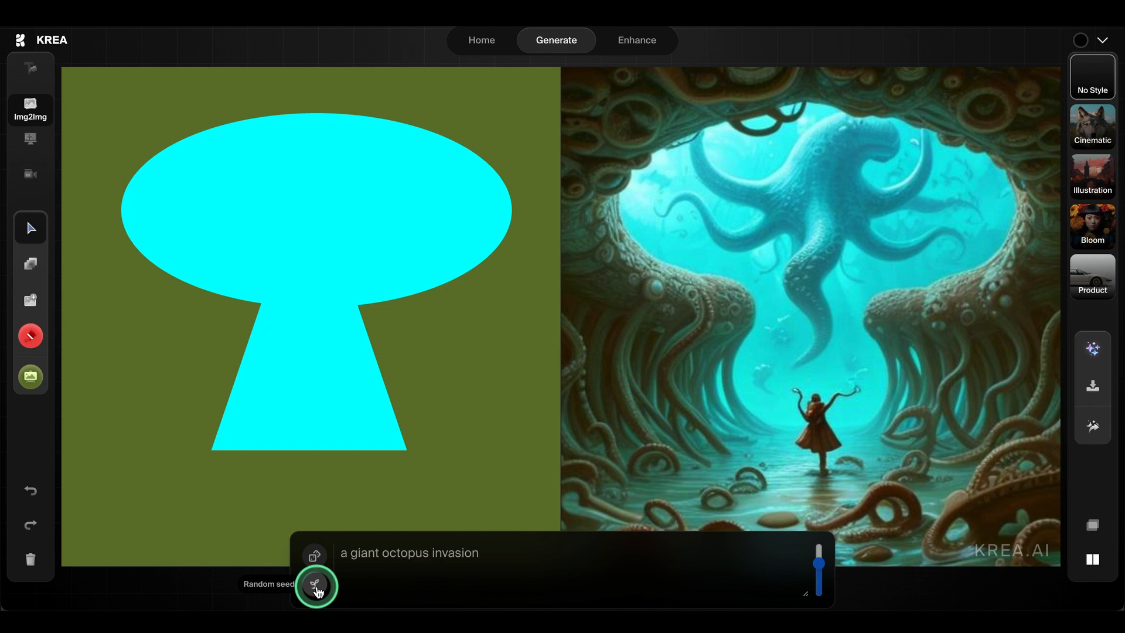
pyautogui.moveTo(814, 560)
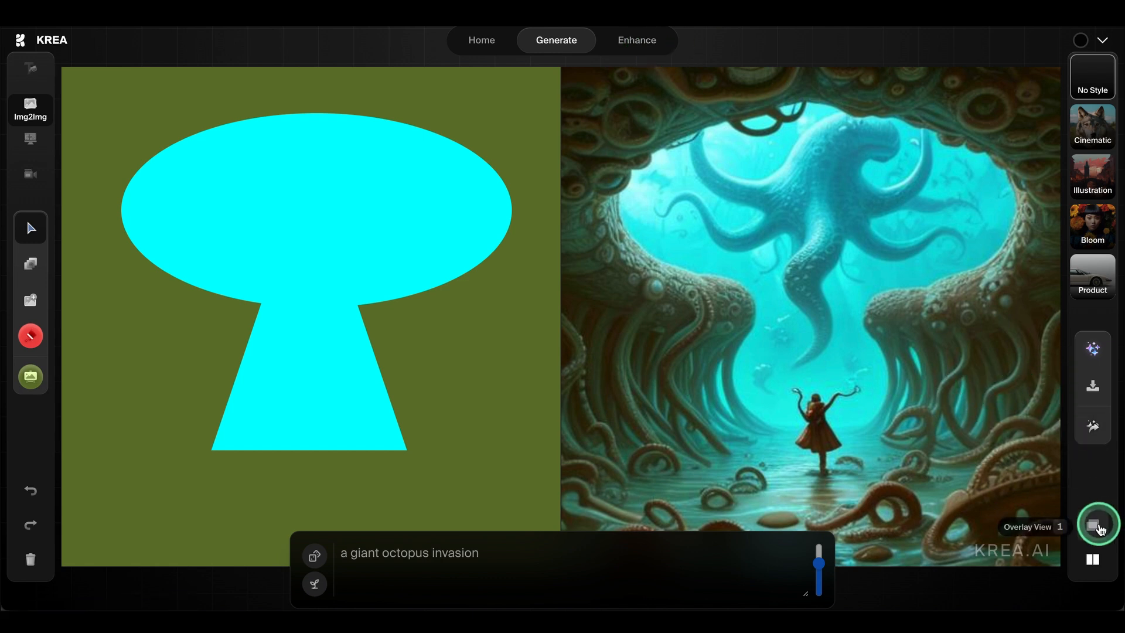
pyautogui.click(1100, 527)
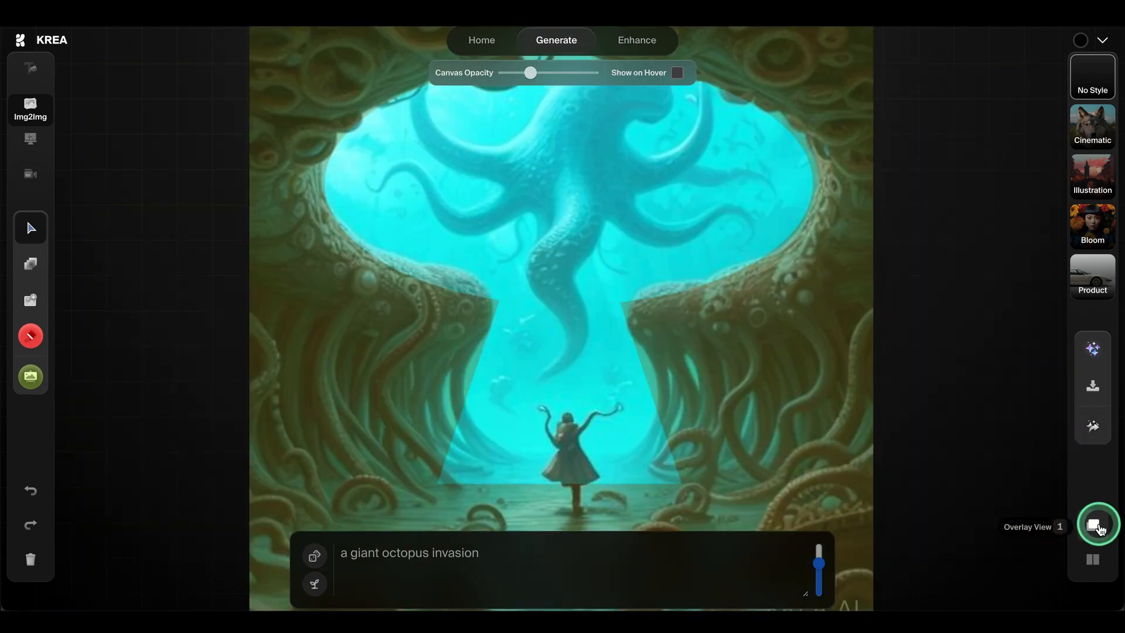
pyautogui.click(1094, 554)
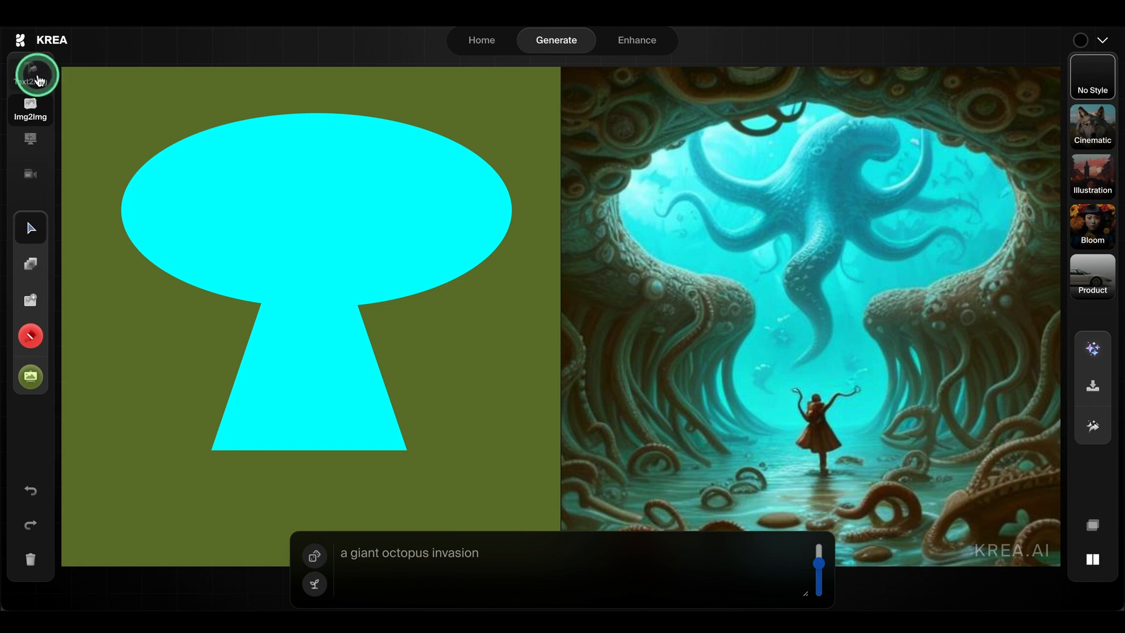
# Switch to Text2Img mode and generate an image from a random prompt with a new random seed.
pyautogui.click(37, 78)
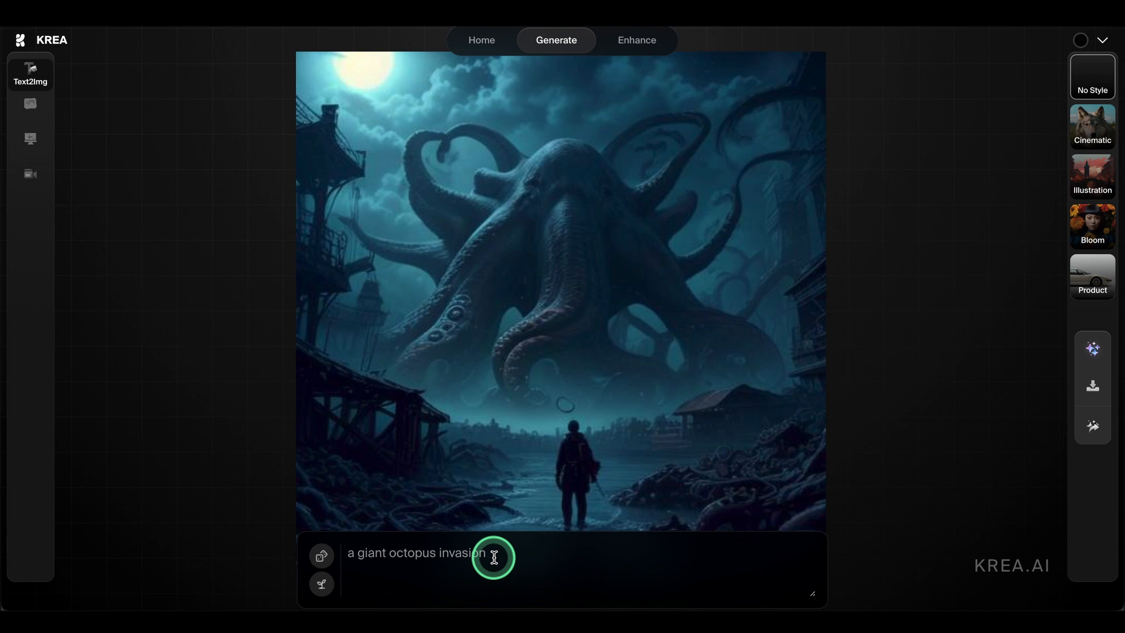
pyautogui.moveTo(494, 557); pyautogui.dragTo(364, 552)
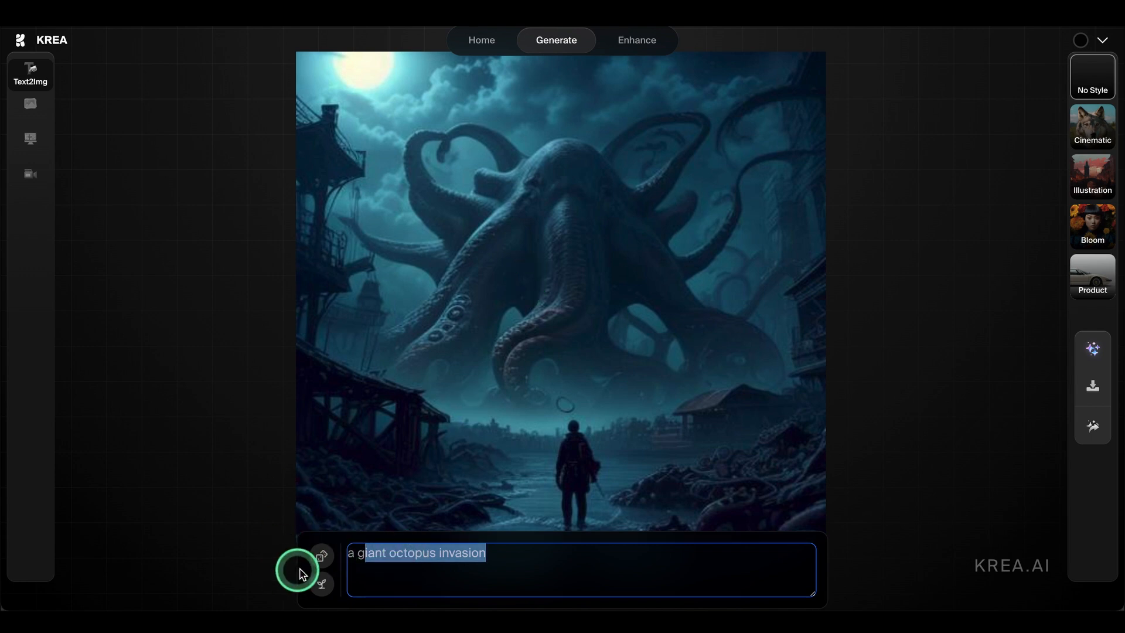
pyautogui.click(322, 556)
pyautogui.click(323, 559)
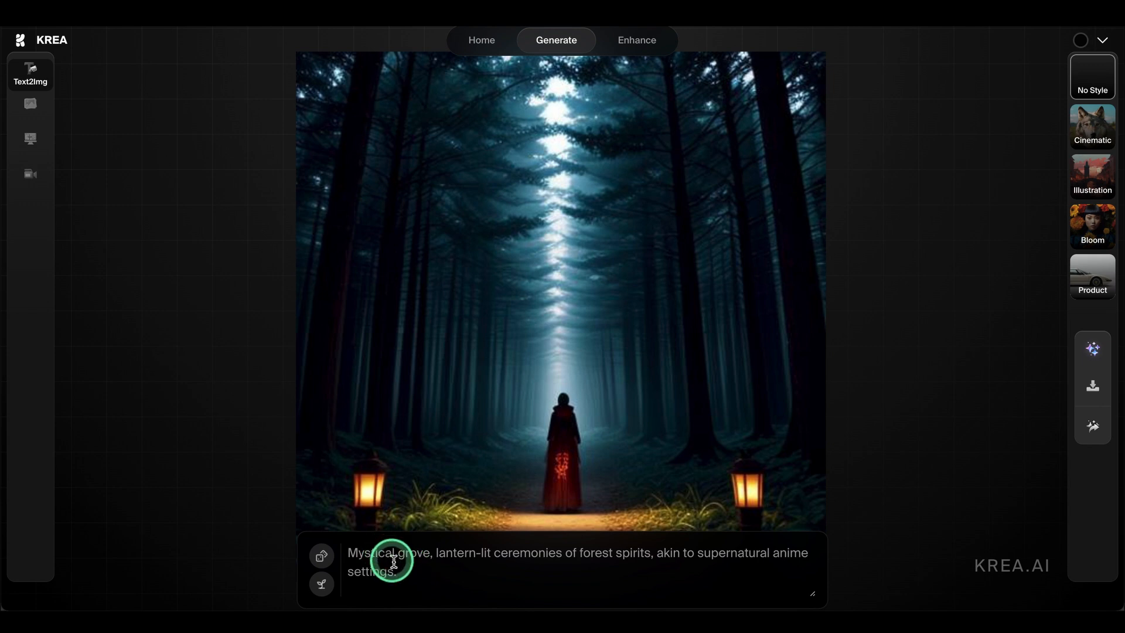
pyautogui.click(322, 586)
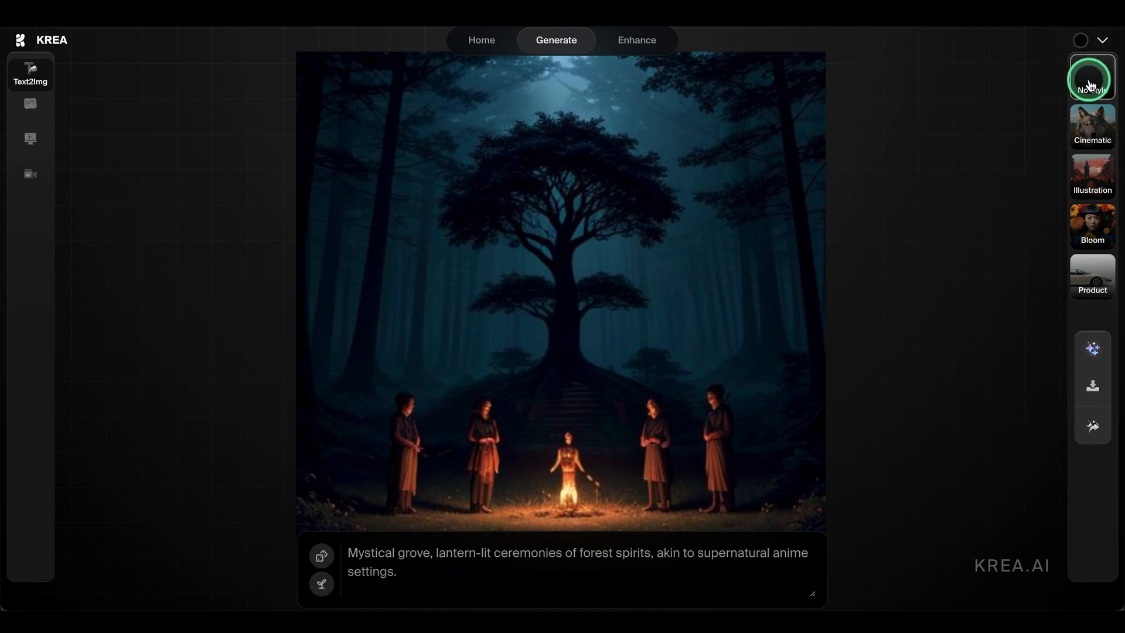
# Try the Cinematic, Illustration, Bloom and Product styles on the mystical grove image.
pyautogui.click(1091, 125)
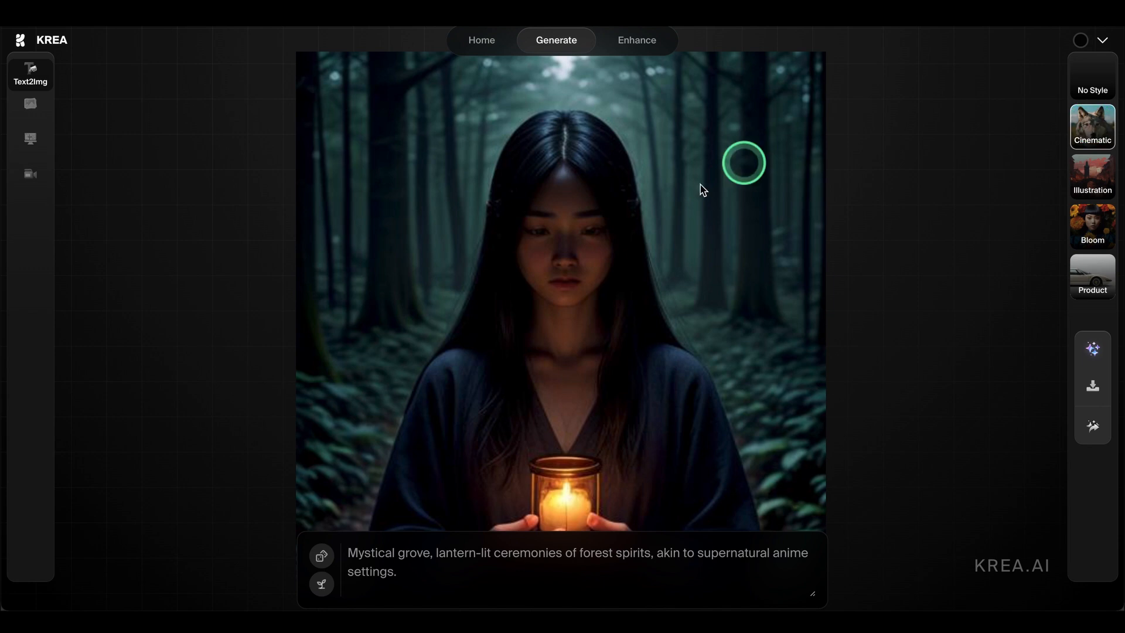
pyautogui.click(1090, 179)
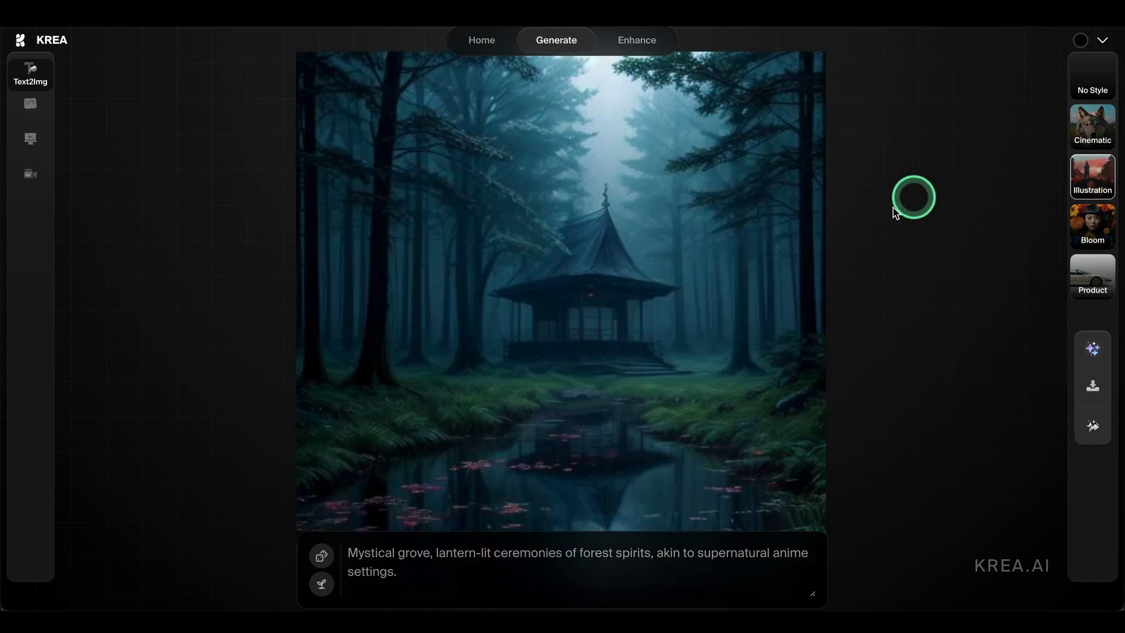
pyautogui.click(1098, 228)
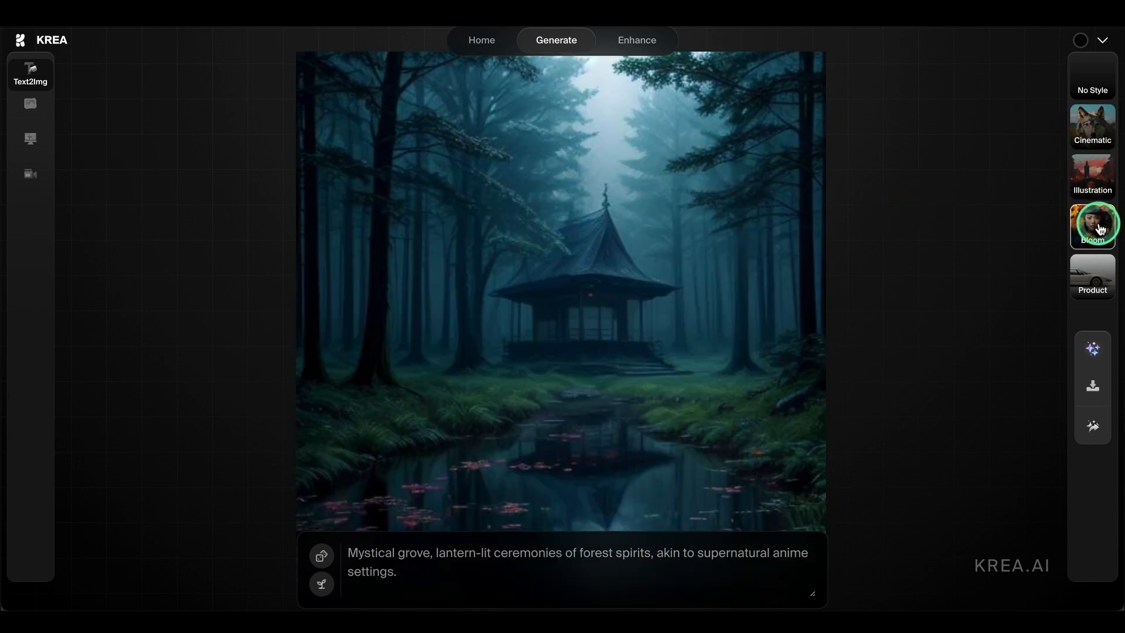
pyautogui.click(1093, 274)
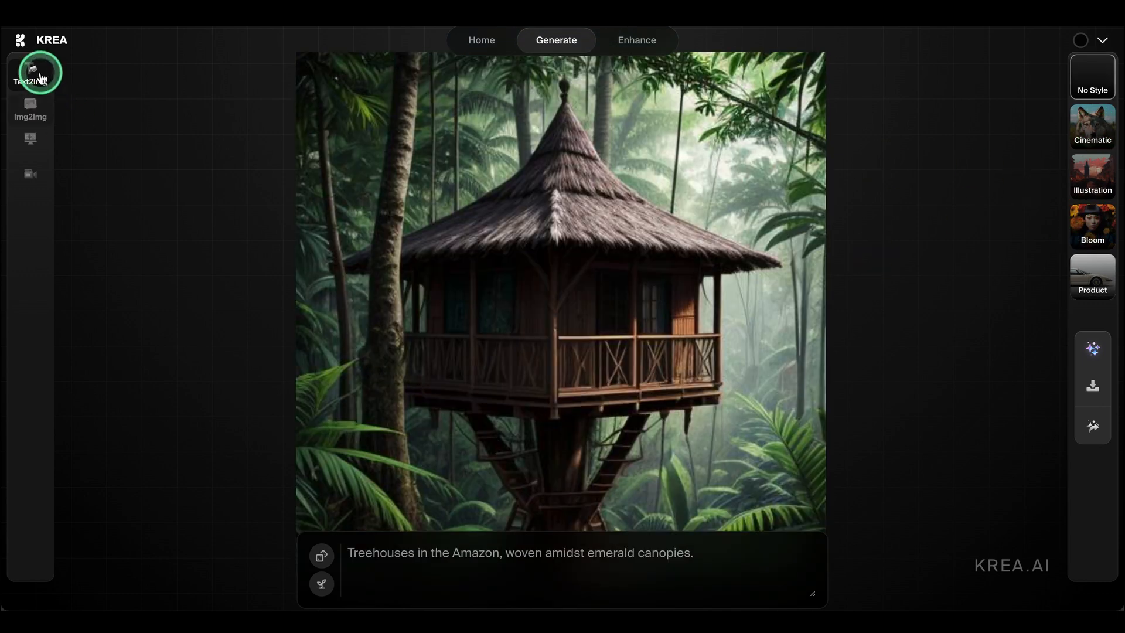
# Switch to Img2Img mode and move the cyan ellipse slightly lower over the cyan triangle.
pyautogui.click(31, 113)
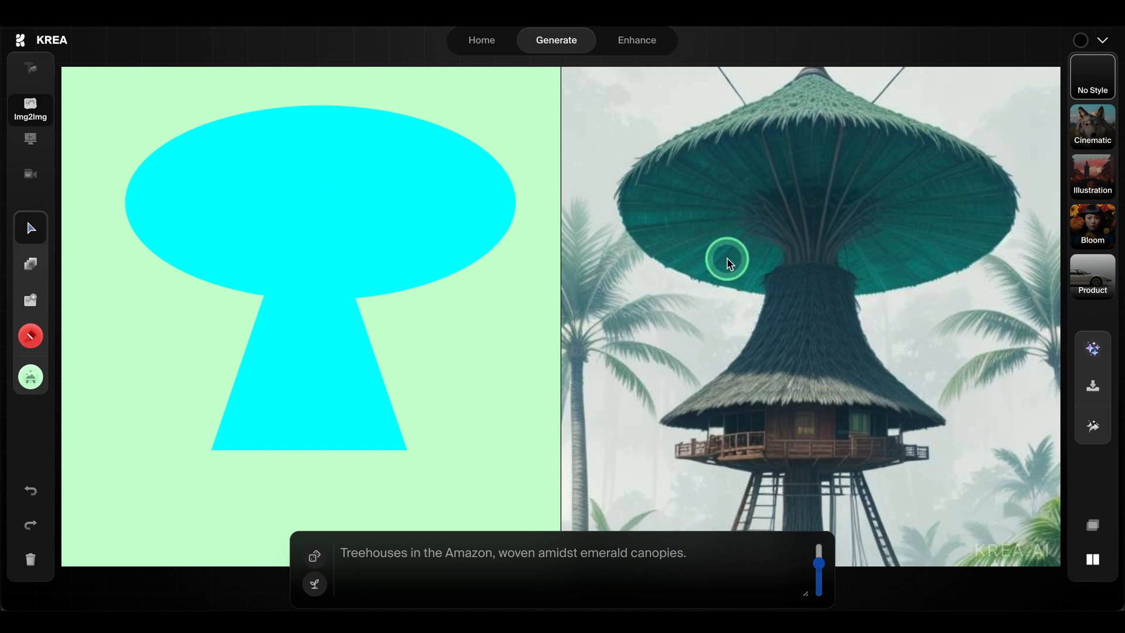
pyautogui.click(32, 230)
pyautogui.click(201, 216)
pyautogui.moveTo(259, 195); pyautogui.dragTo(247, 249)
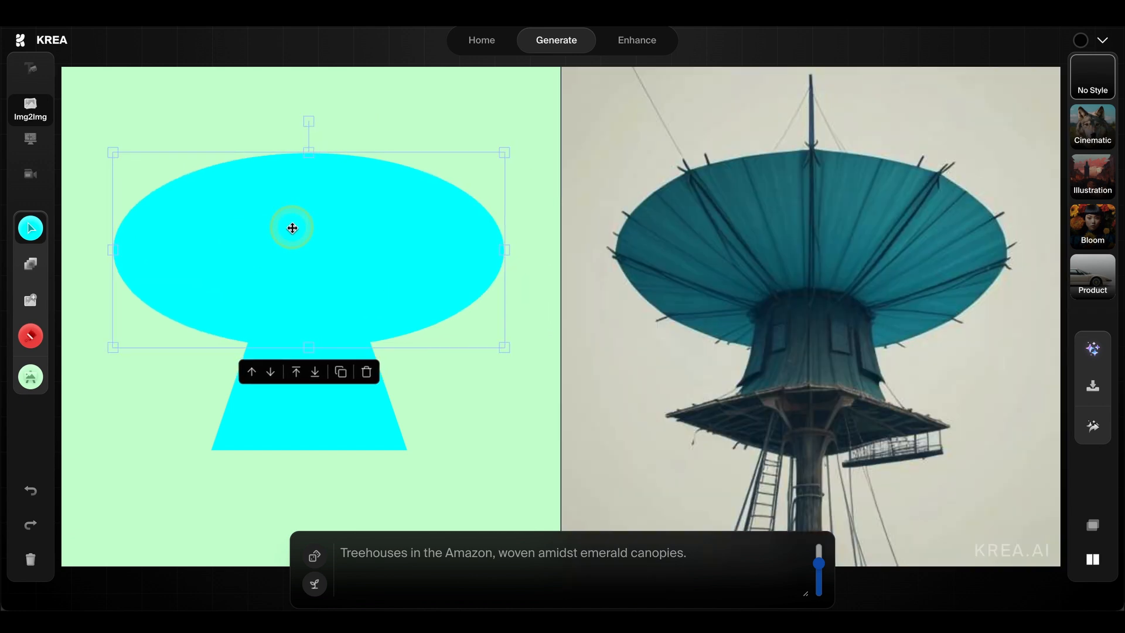
pyautogui.click(30, 263)
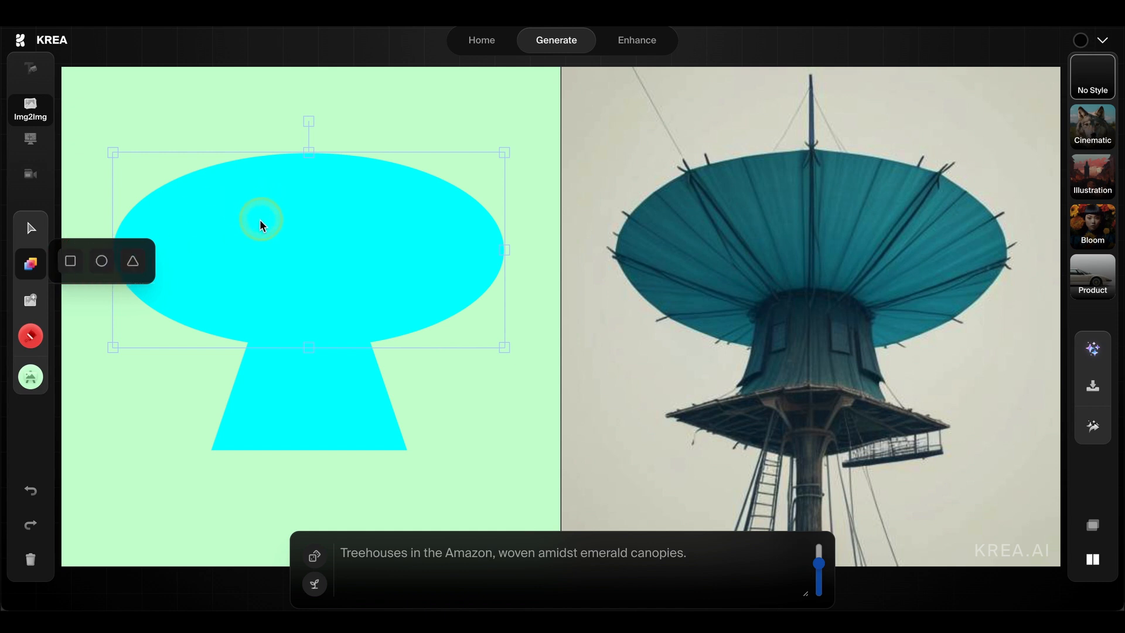
pyautogui.click(135, 265)
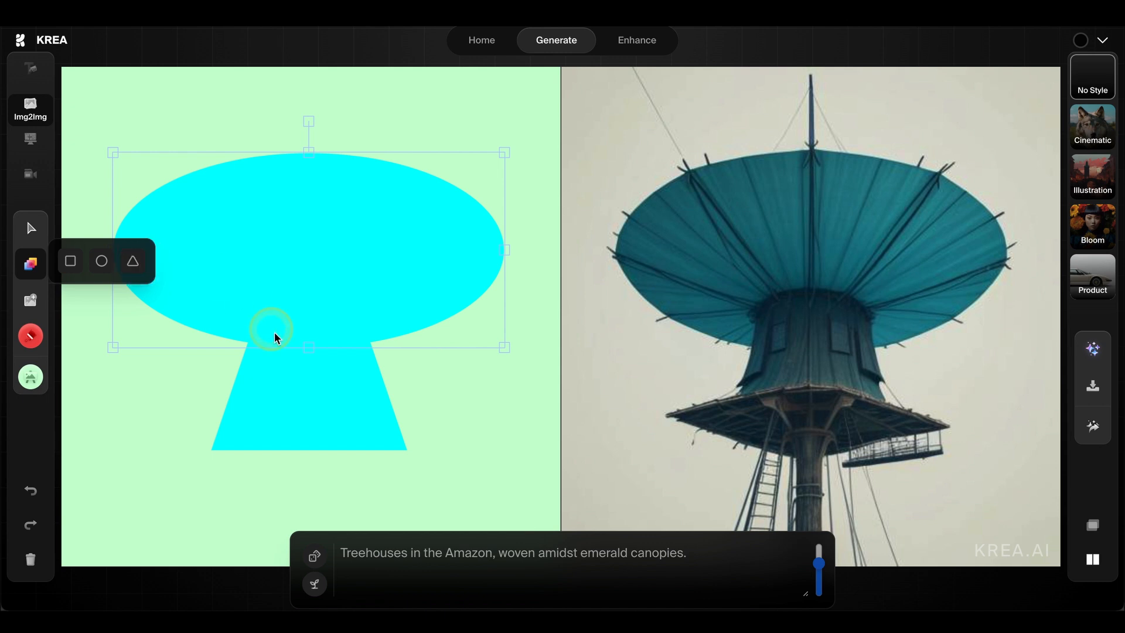
pyautogui.click(309, 401)
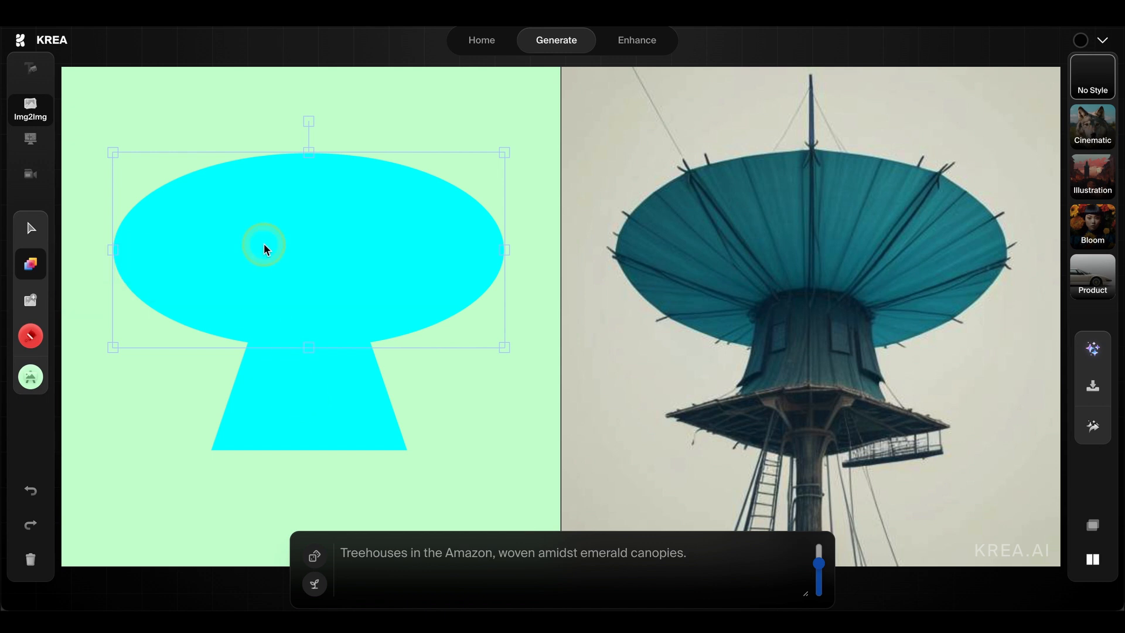
pyautogui.click(31, 302)
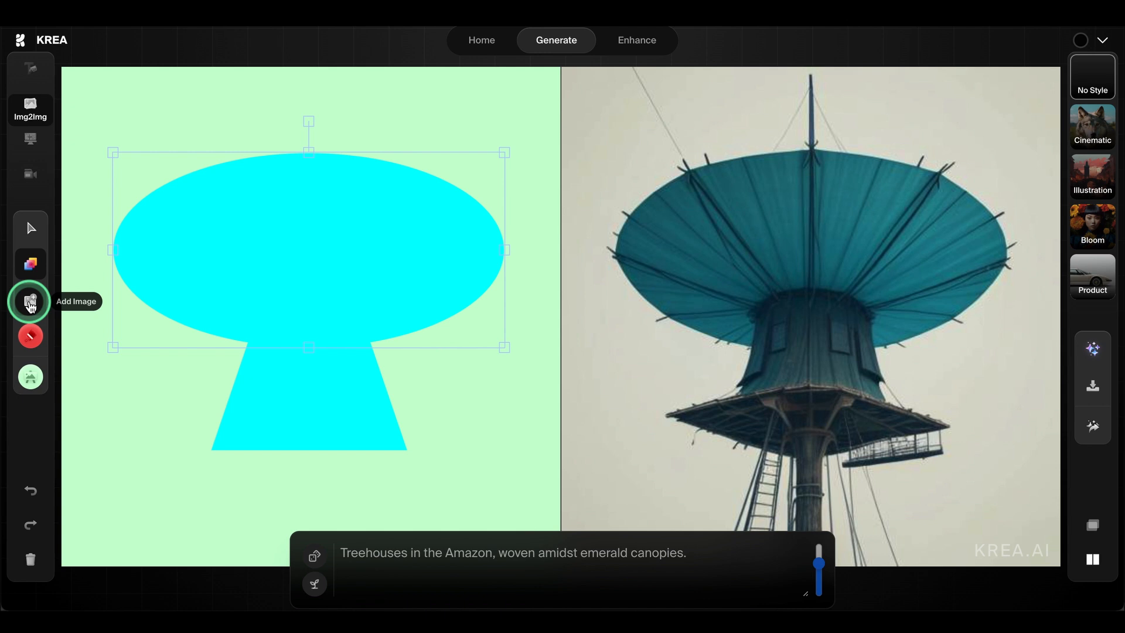
# Set the brush color to purple for painting on the canvas.
pyautogui.click(34, 340)
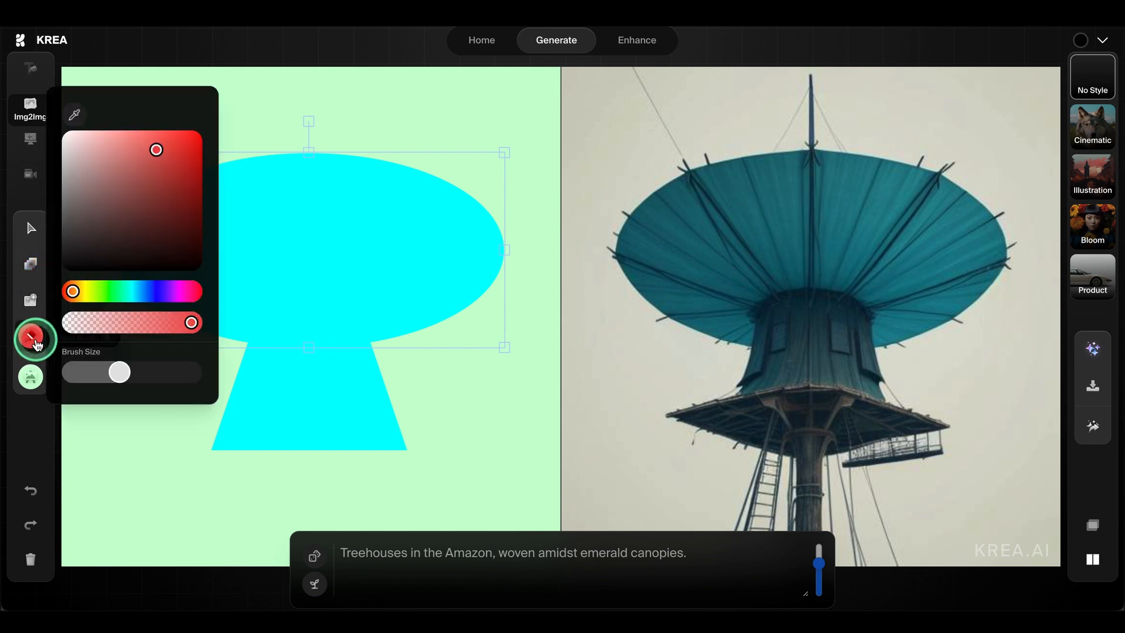
pyautogui.moveTo(71, 291); pyautogui.dragTo(158, 291)
pyautogui.click(463, 192)
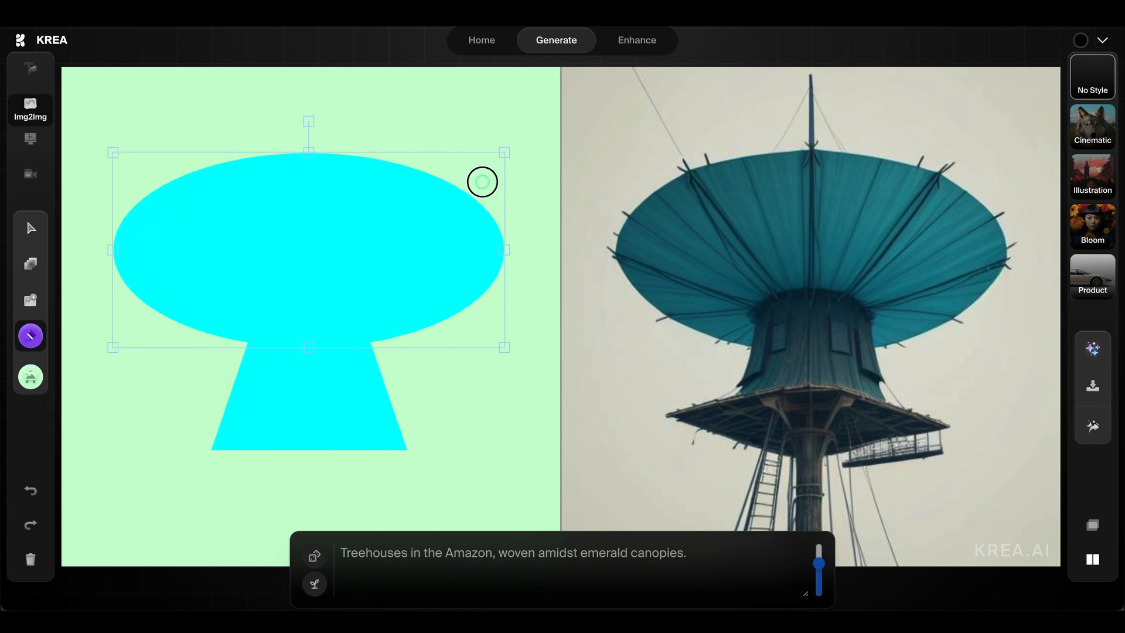
# Paint a winding purple stroke across the cyan ellipse and triangle and raise the AI strength slightly.
pyautogui.moveTo(482, 181)
pyautogui.mouseDown()
pyautogui.moveTo(397, 110)
pyautogui.moveTo(402, 434)
pyautogui.moveTo(216, 425)
pyautogui.moveTo(225, 237)
pyautogui.mouseUp()
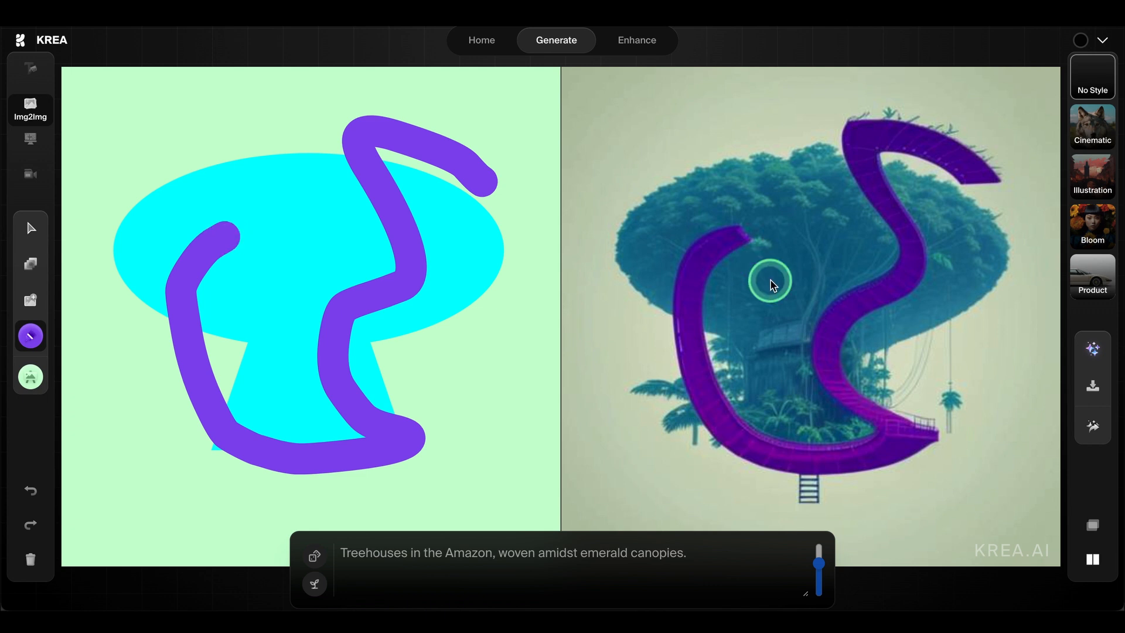
pyautogui.moveTo(819, 565)
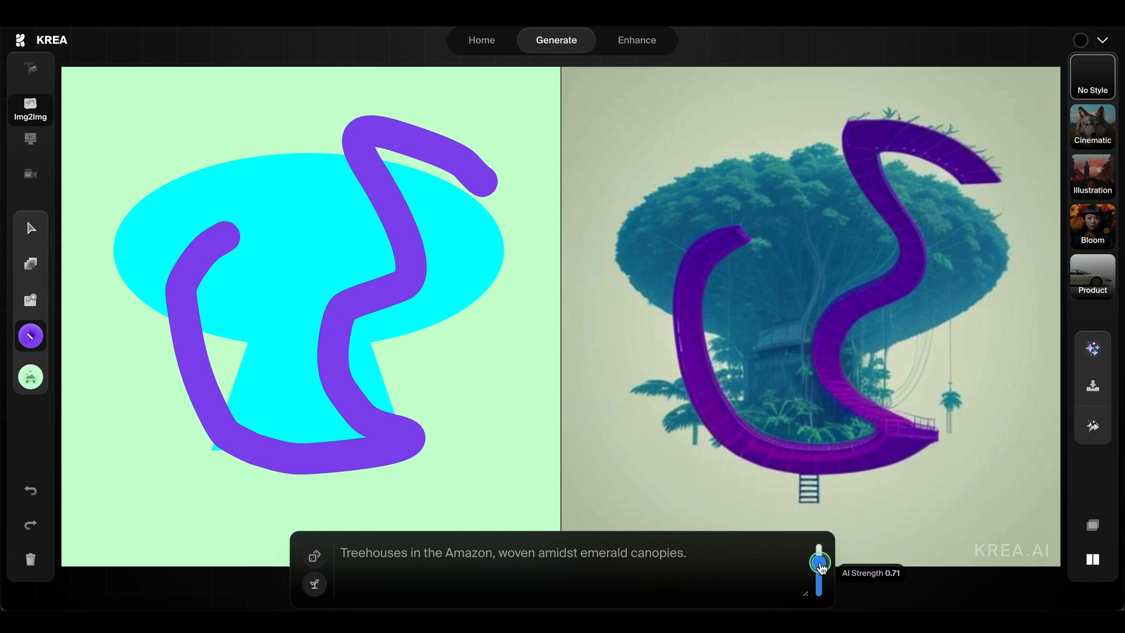
pyautogui.moveTo(821, 567); pyautogui.dragTo(820, 559)
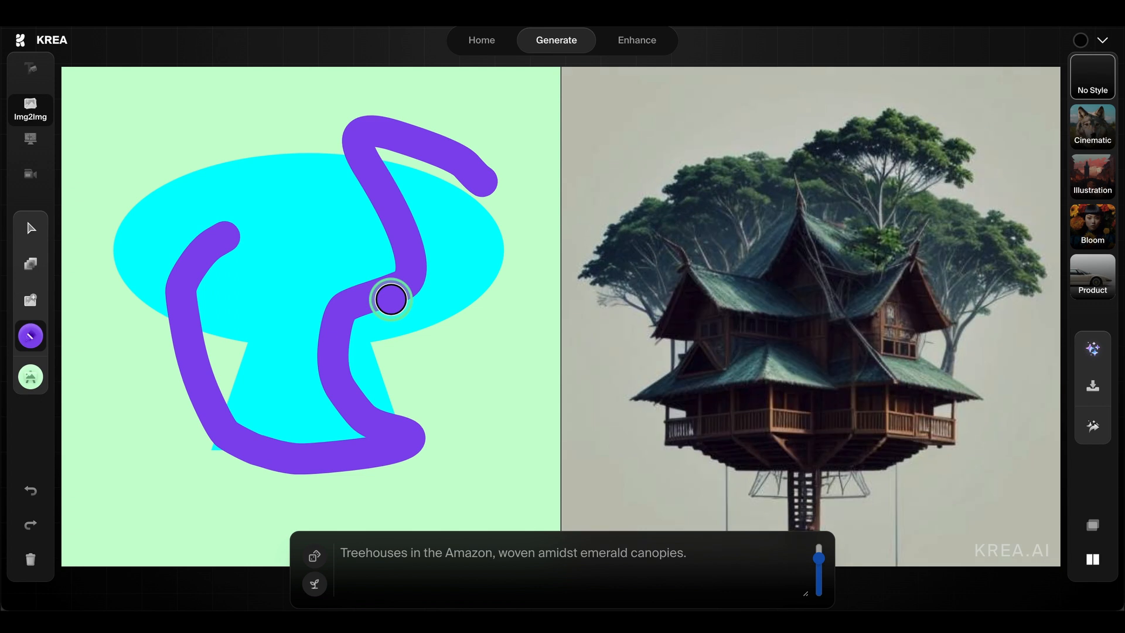
# Delete the winding purple stroke and the stray purple dot from the canvas.
pyautogui.click(30, 228)
pyautogui.click(403, 235)
pyautogui.press('Delete')
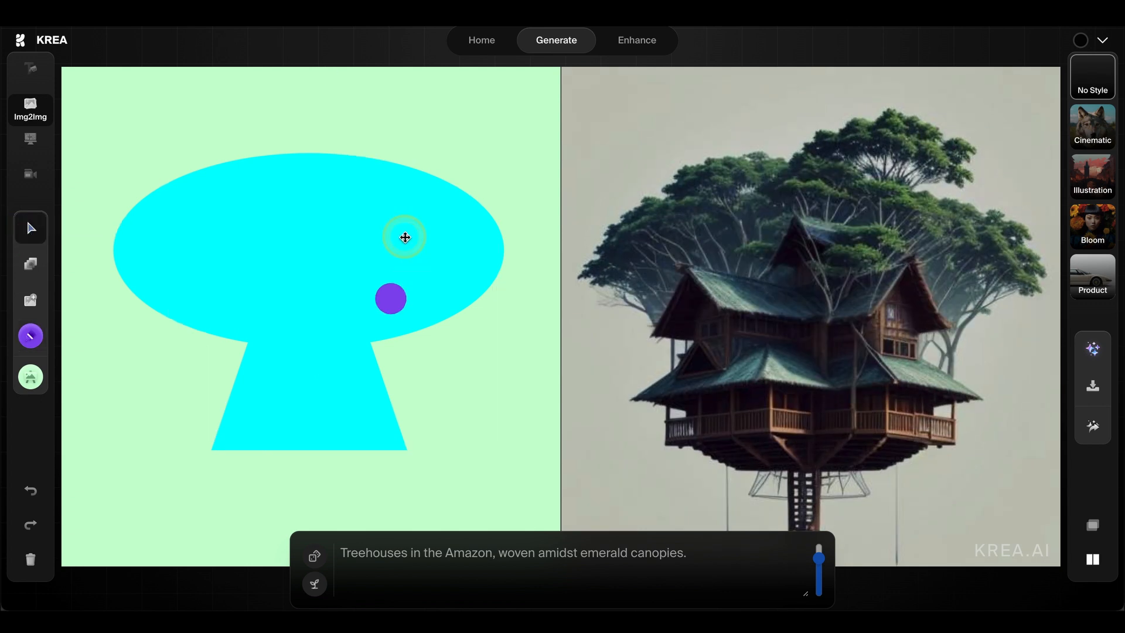
pyautogui.click(389, 298)
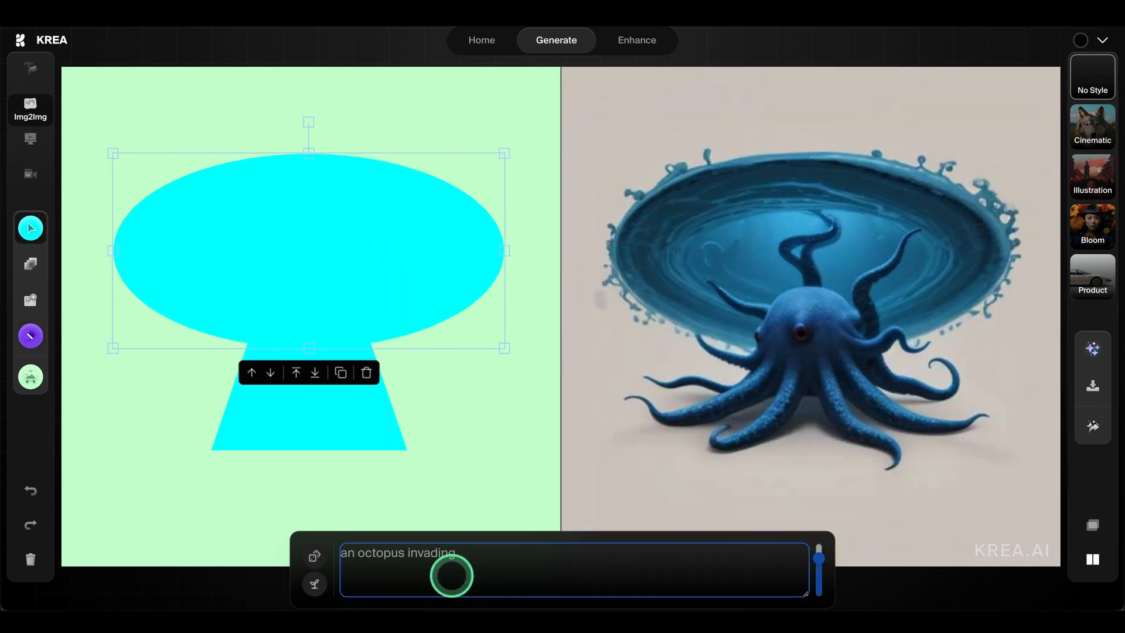
# Change the prompt to "an octopus invading a city".
pyautogui.write('ity')
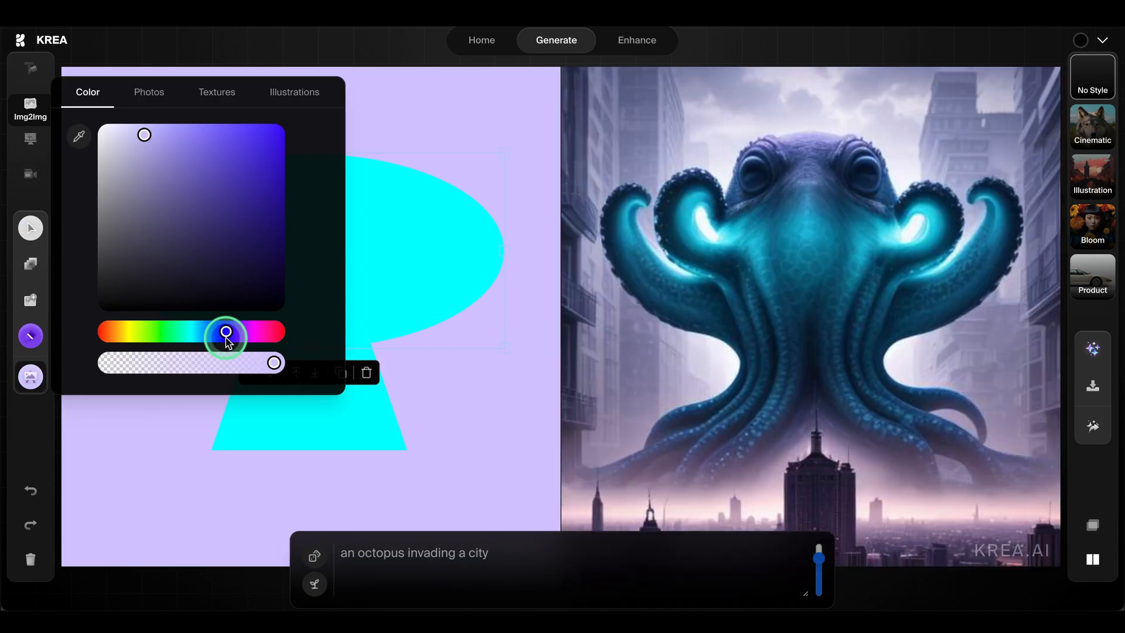
# Recolor the canvas background to a medium blue and lower the AI strength slightly.
pyautogui.click(270, 239)
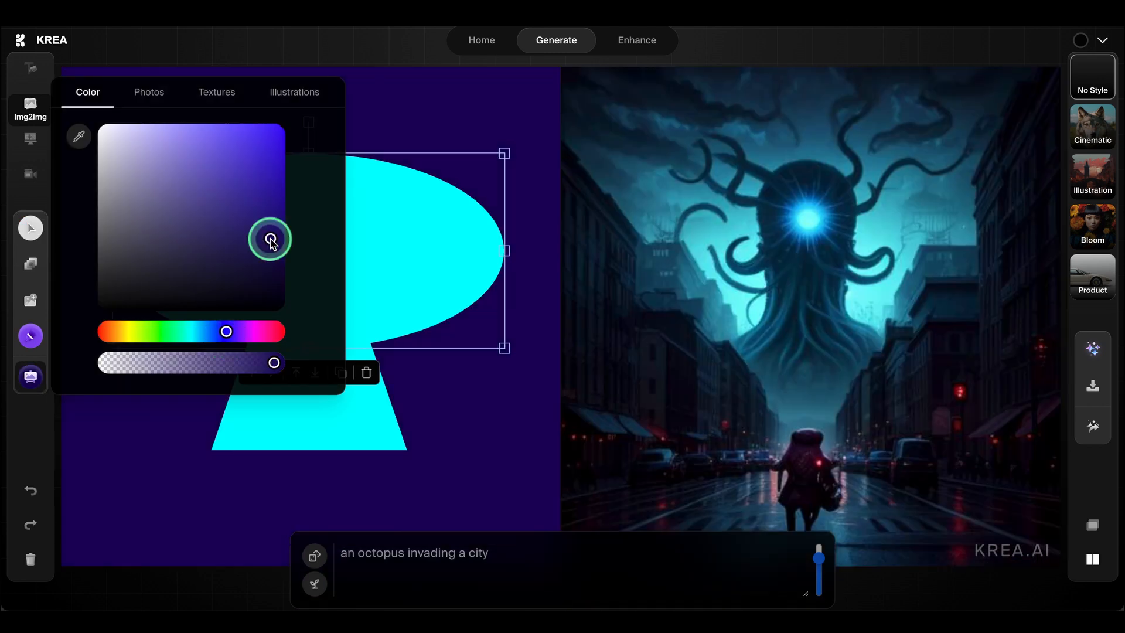
pyautogui.moveTo(270, 239); pyautogui.dragTo(232, 165)
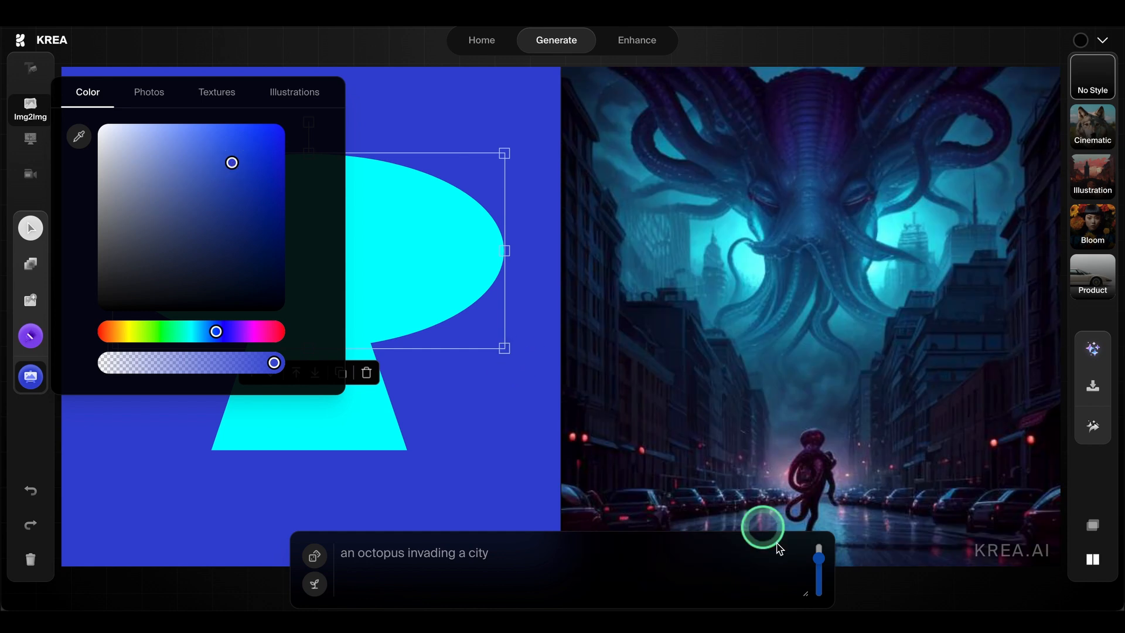
pyautogui.click(819, 565)
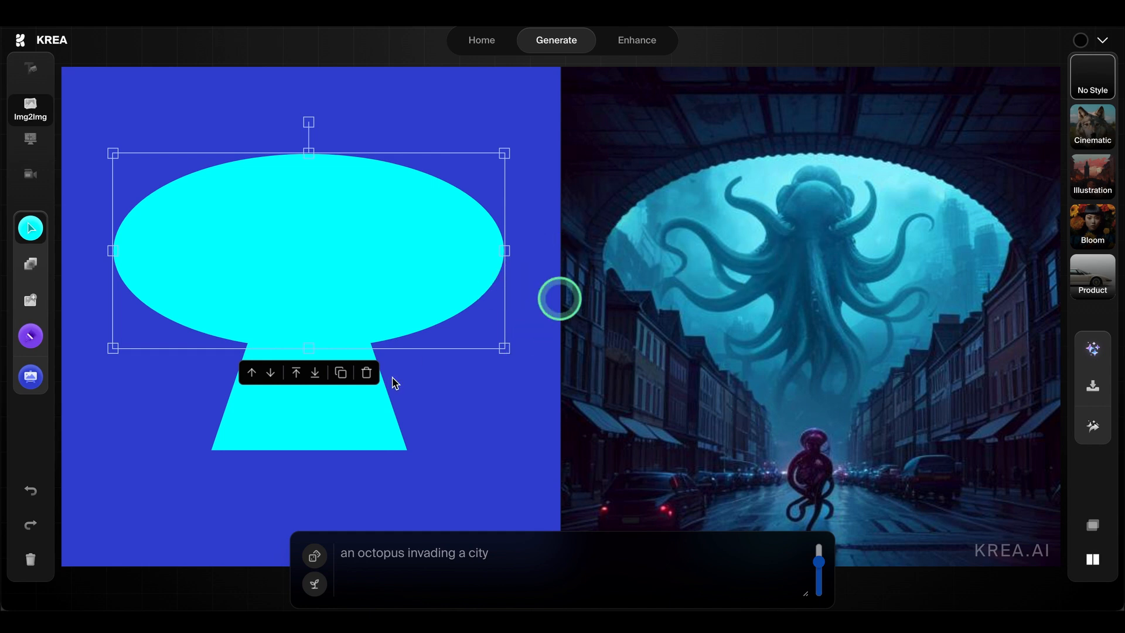
# Set the brush color to bright pink and increase the brush size.
pyautogui.click(30, 335)
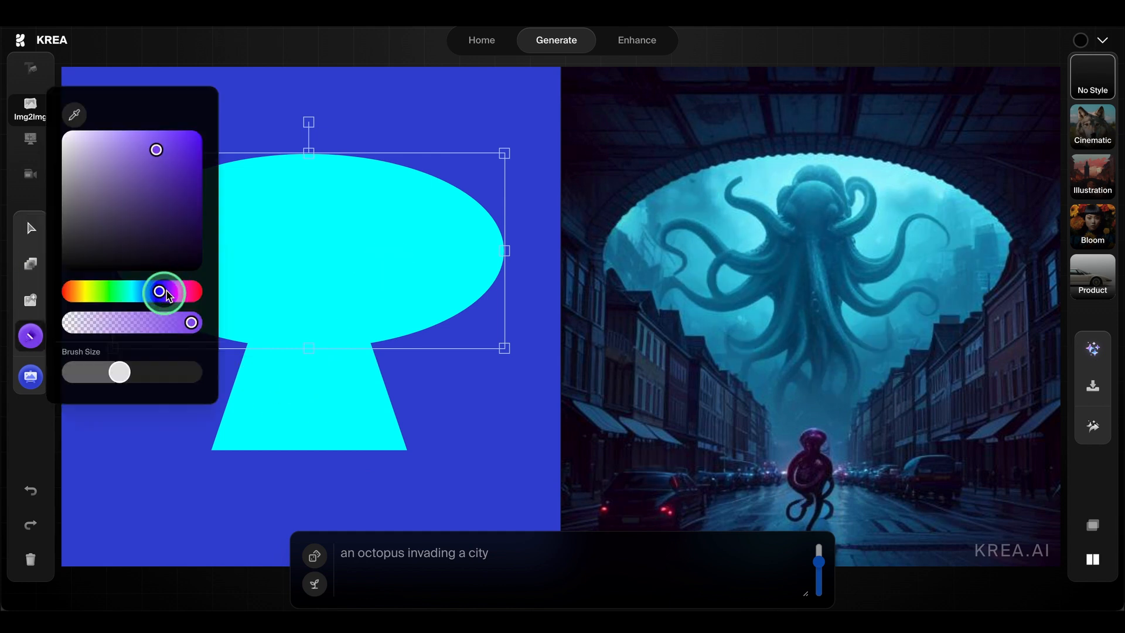
pyautogui.click(179, 290)
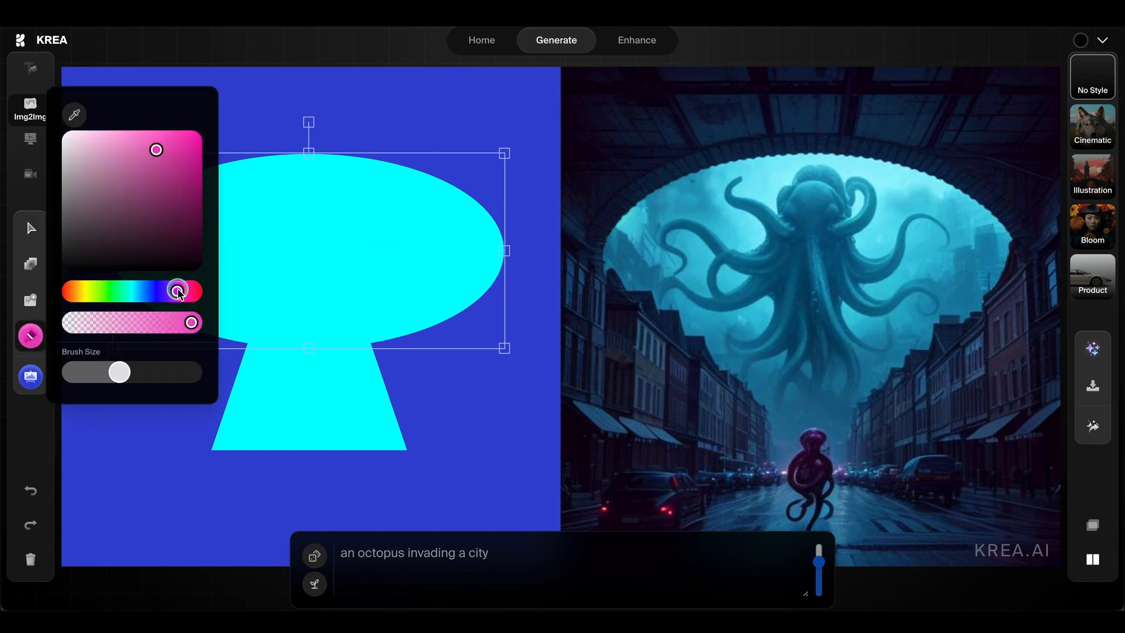
pyautogui.click(190, 141)
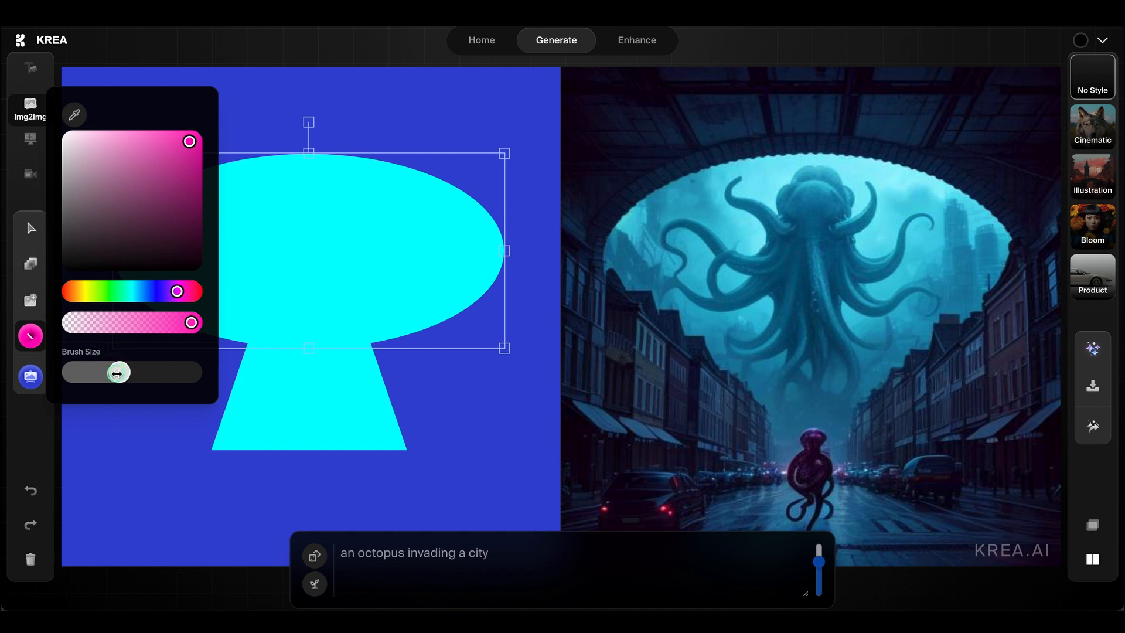
pyautogui.moveTo(118, 373); pyautogui.dragTo(103, 373)
# Paint a winding pink stroke from the cyan ellipse down to the canvas's lower edge and raise the AI strength slightly.
pyautogui.moveTo(203, 177); pyautogui.dragTo(390, 291)
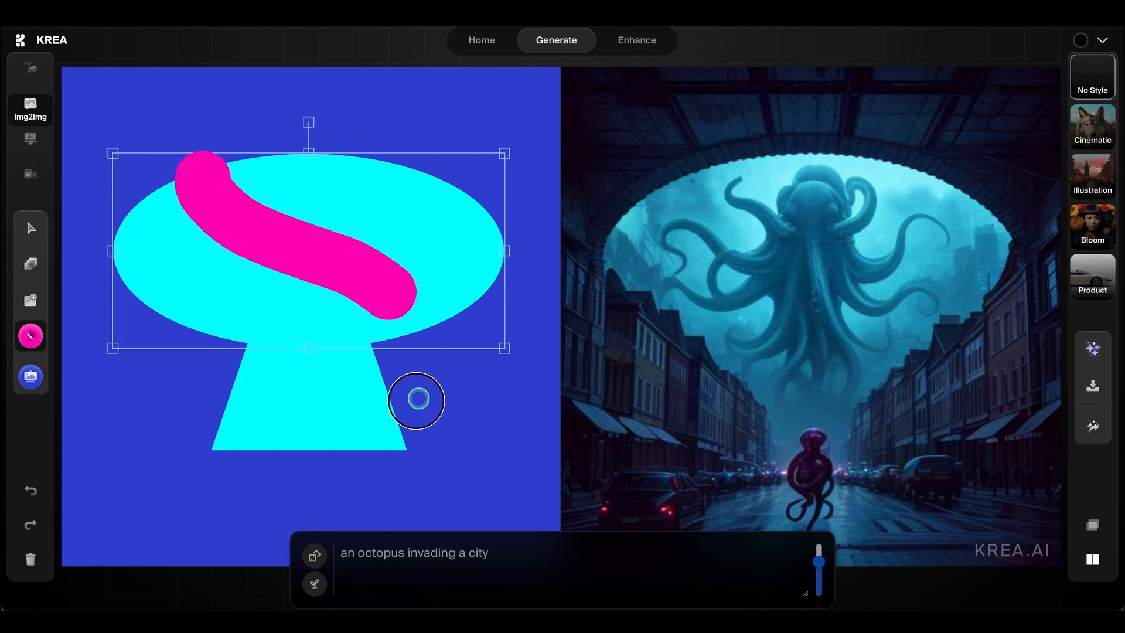
pyautogui.moveTo(418, 398)
pyautogui.mouseDown()
pyautogui.moveTo(181, 472)
pyautogui.moveTo(162, 515)
pyautogui.moveTo(249, 564)
pyautogui.mouseUp()
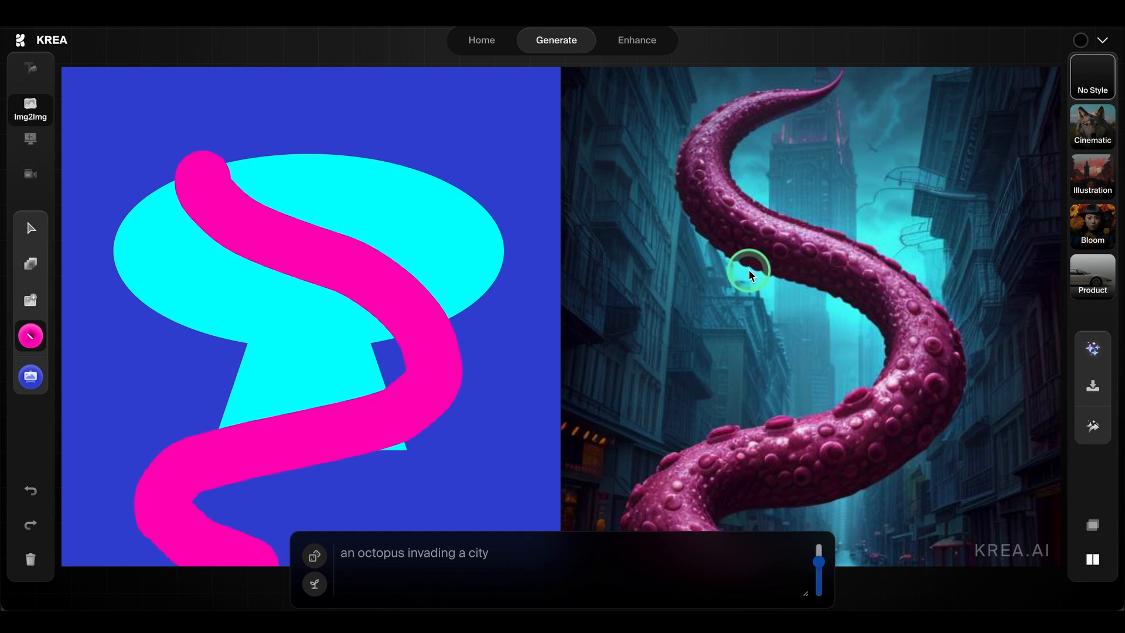
pyautogui.moveTo(818, 561); pyautogui.dragTo(818, 557)
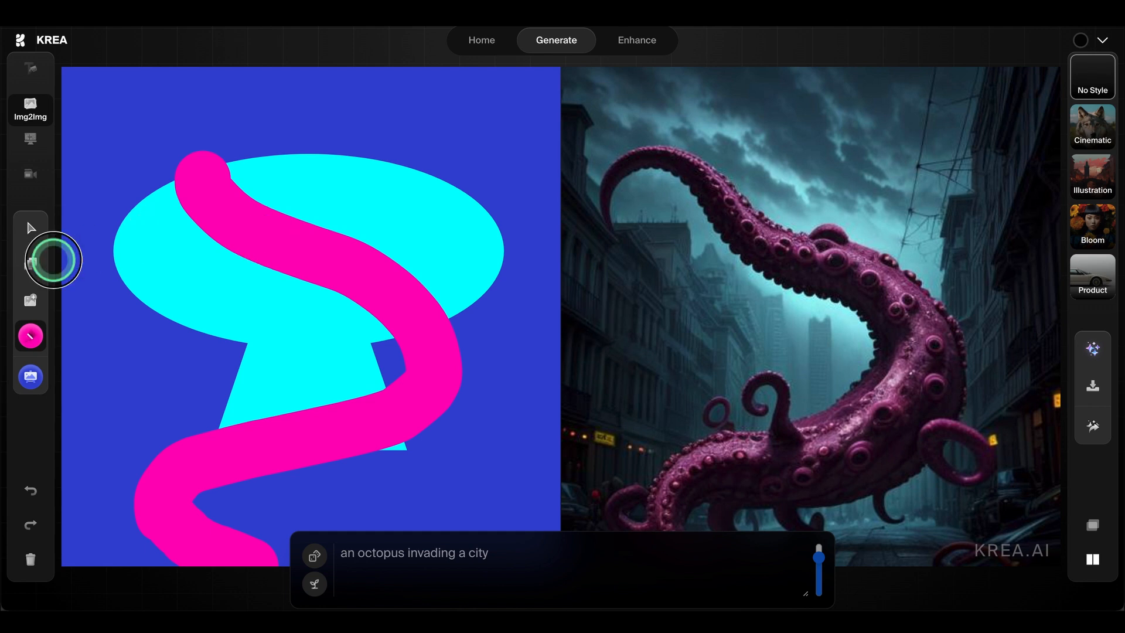
pyautogui.click(33, 338)
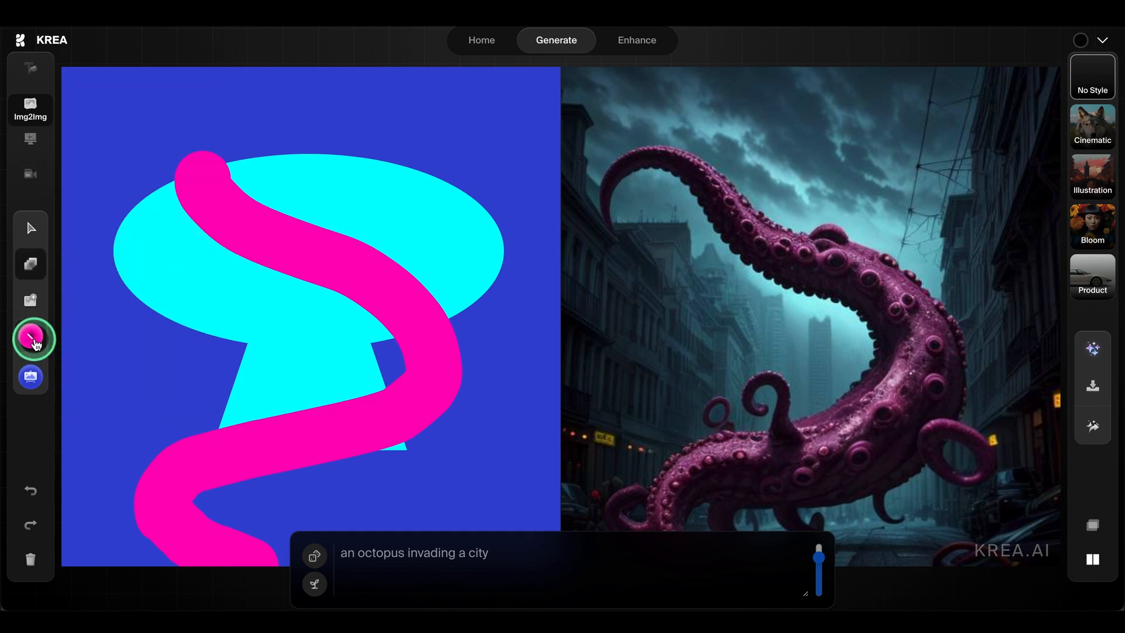
pyautogui.click(33, 339)
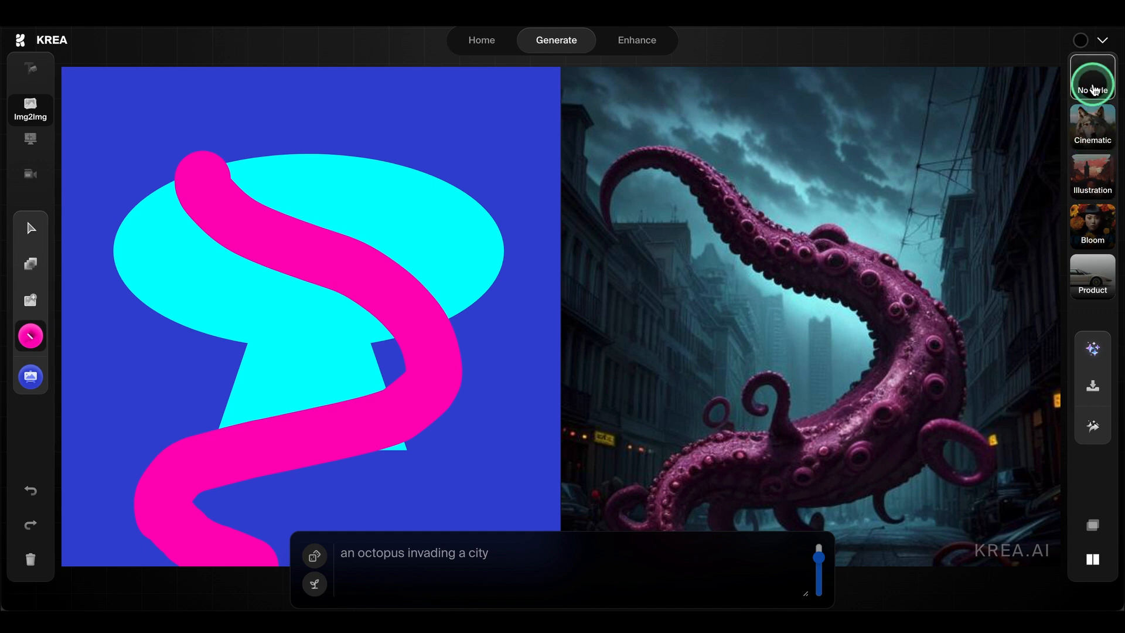
# Try the Cinematic, Illustration and Bloom styles on the octopus image.
pyautogui.click(1093, 139)
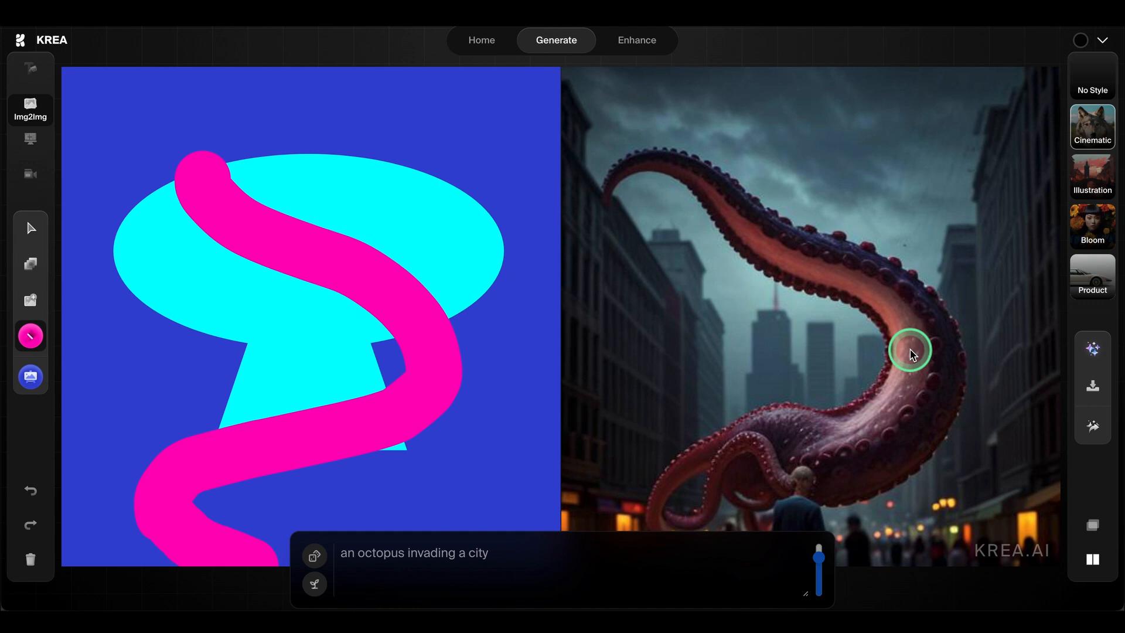
pyautogui.click(1093, 176)
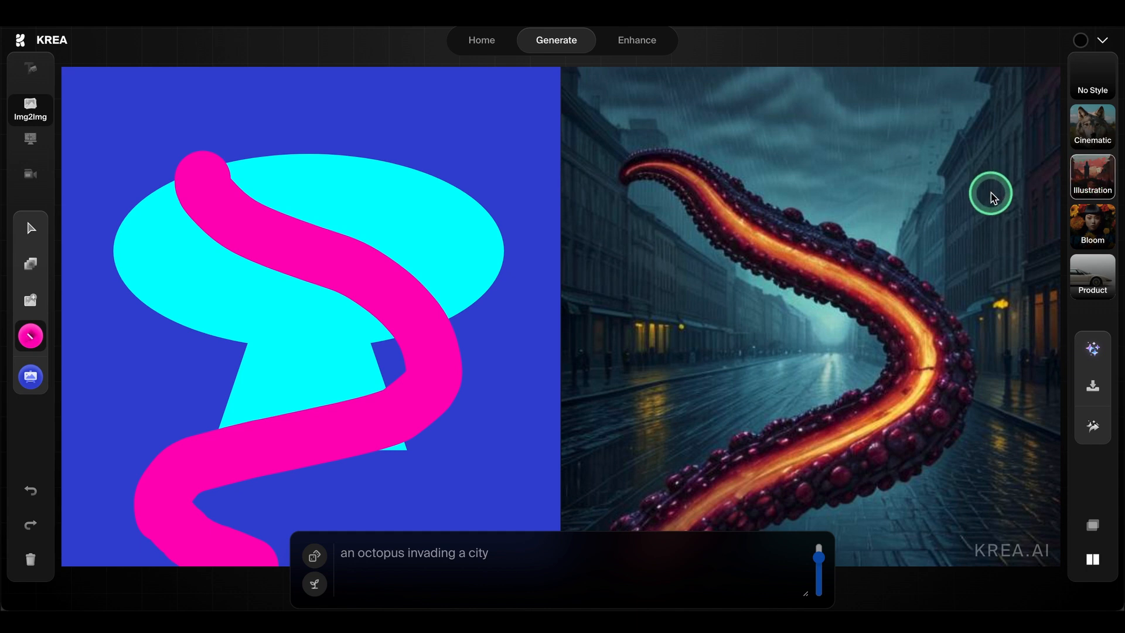
pyautogui.click(1098, 229)
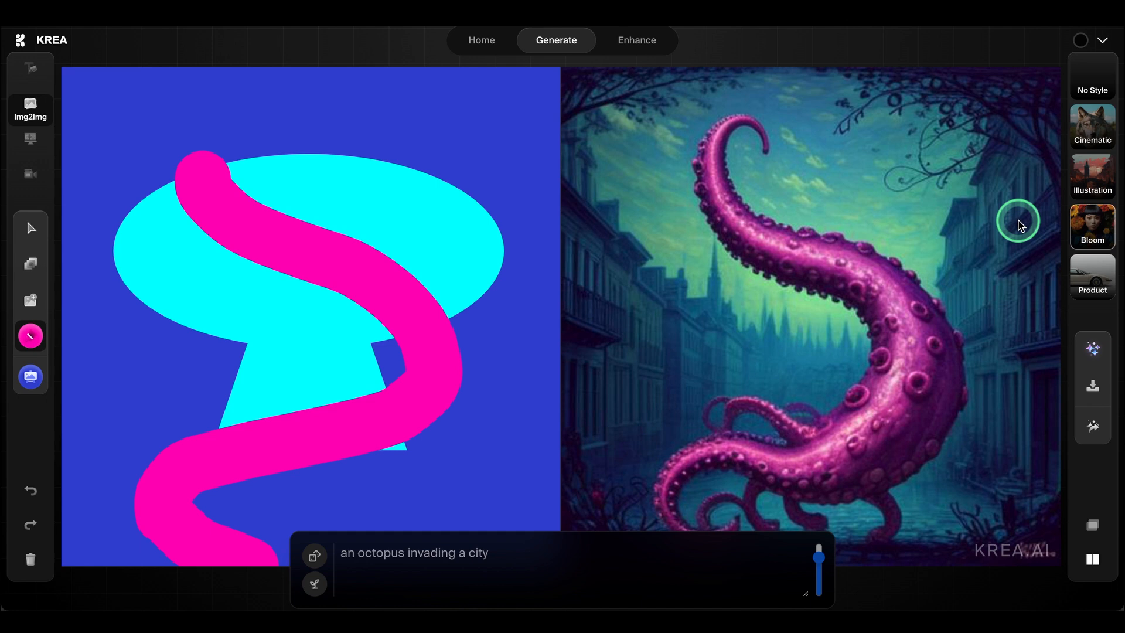
# Raise the AI strength to its maximum and apply the Product style to the octopus image.
pyautogui.moveTo(818, 554); pyautogui.dragTo(818, 549)
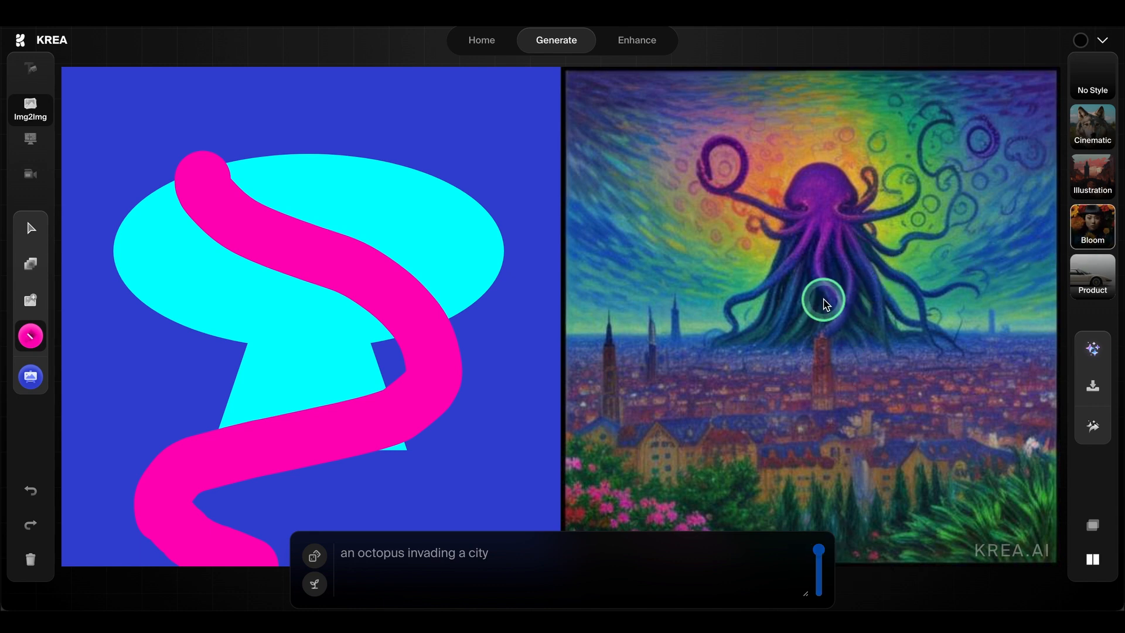
pyautogui.click(1093, 277)
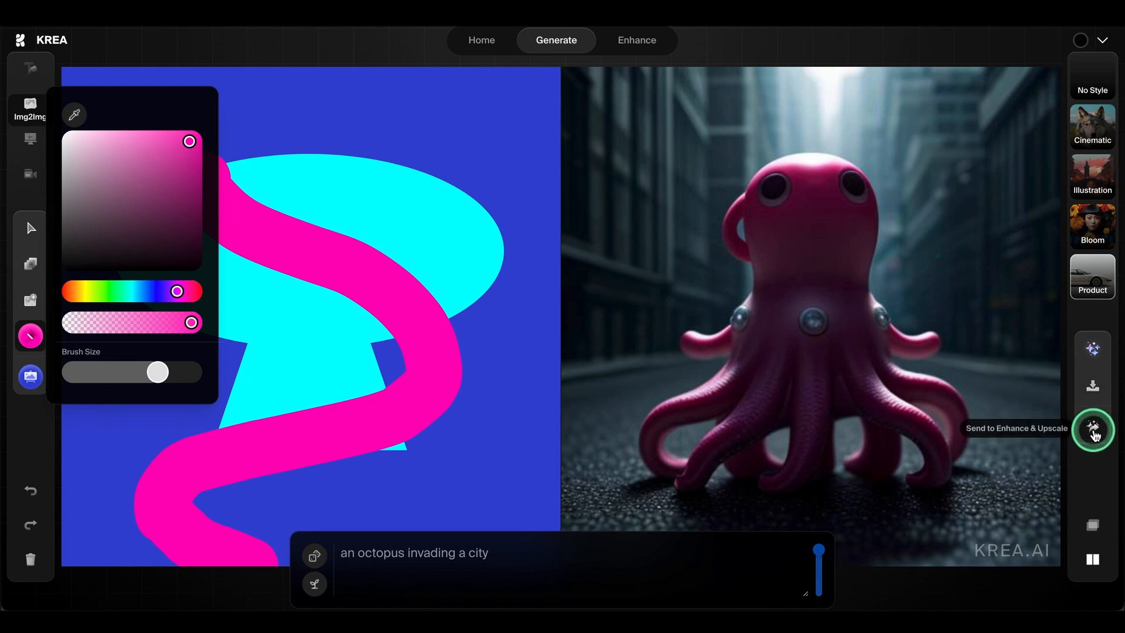
# Send the generated octopus image to Enhance & Upscale and set its enhancement style to Digital art.
pyautogui.click(1093, 432)
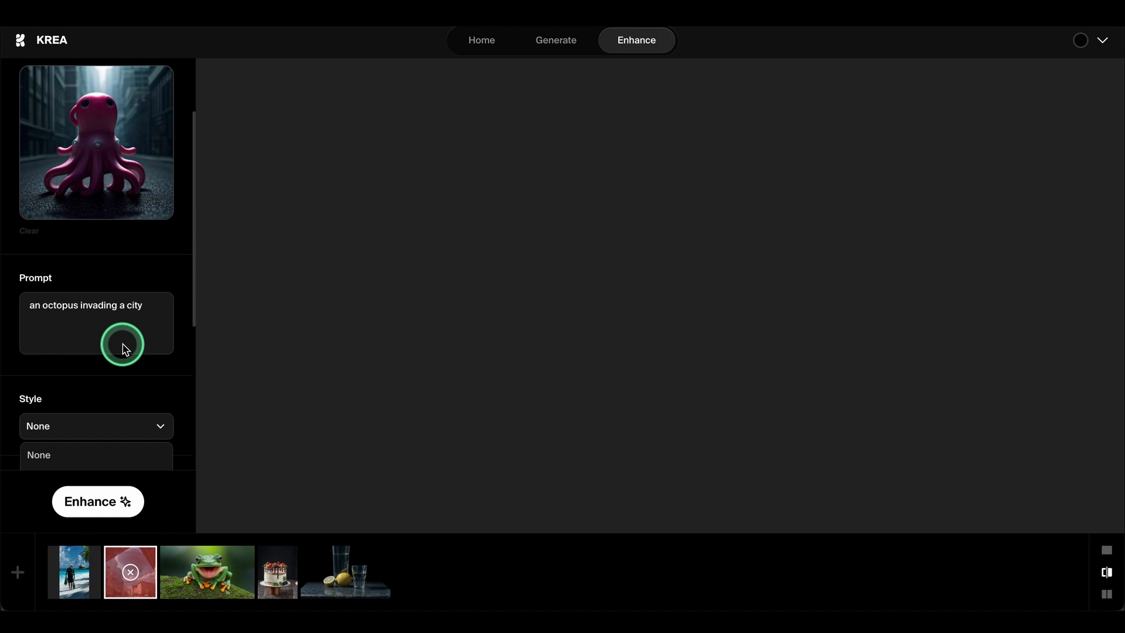
pyautogui.scroll(-4, 125, 348)
pyautogui.scroll(5, 122, 345)
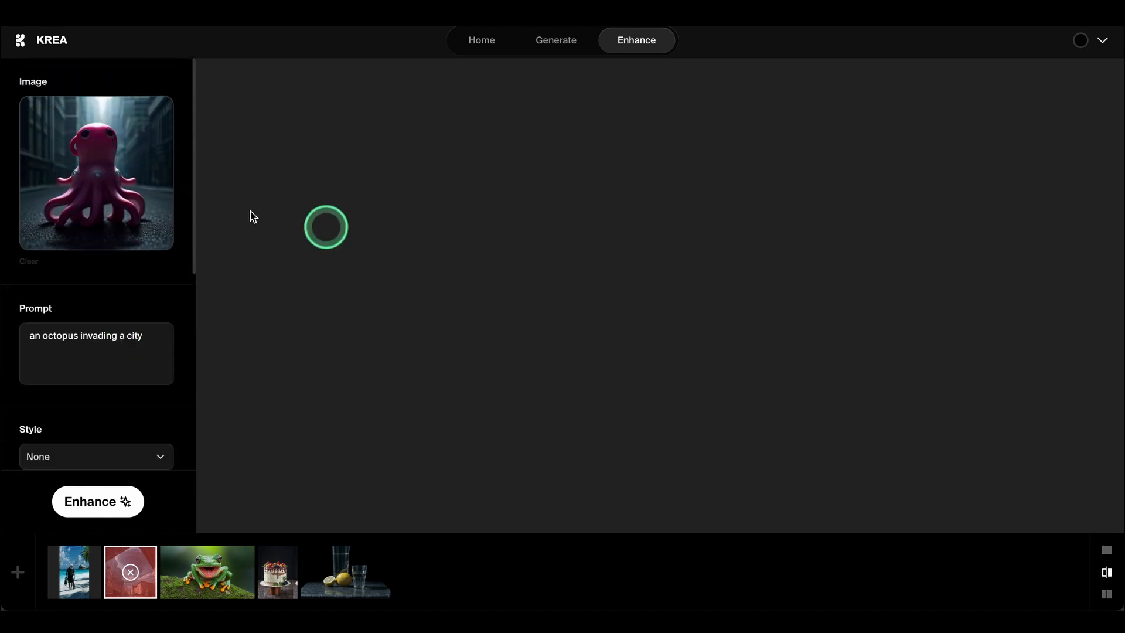
pyautogui.scroll(-1, 133, 364)
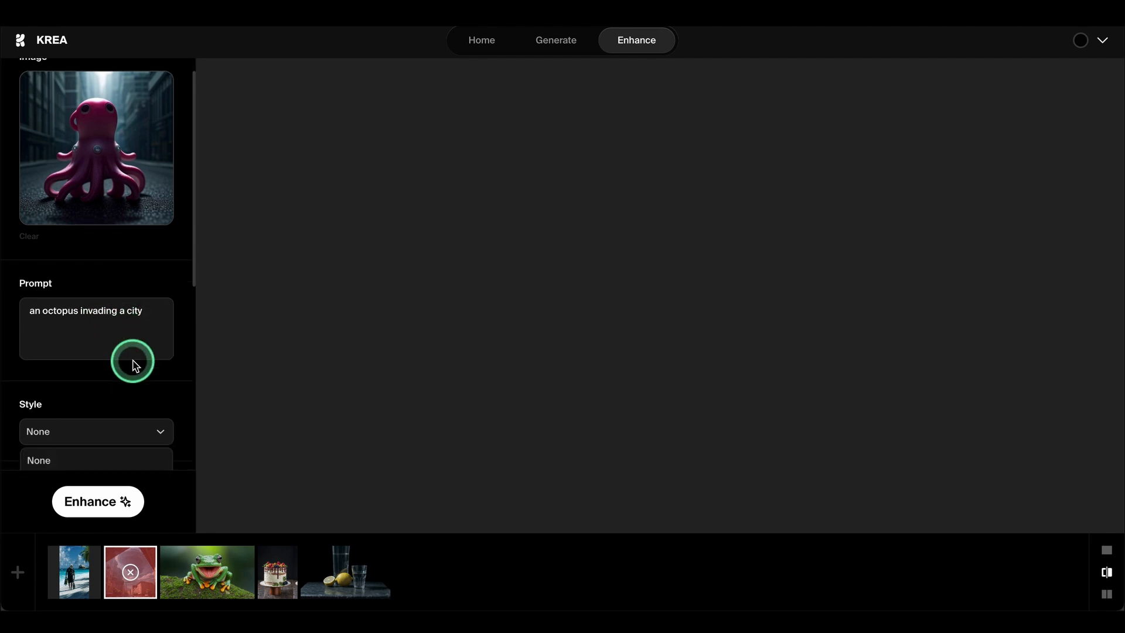
pyautogui.scroll(-3, 117, 350)
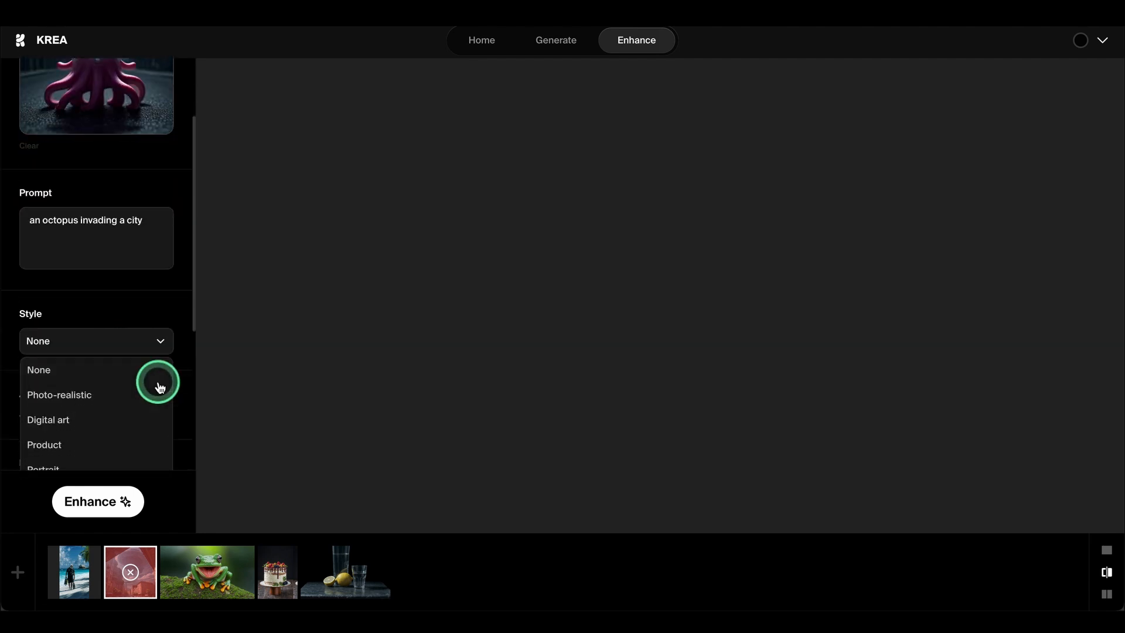
pyautogui.scroll(-1, 128, 369)
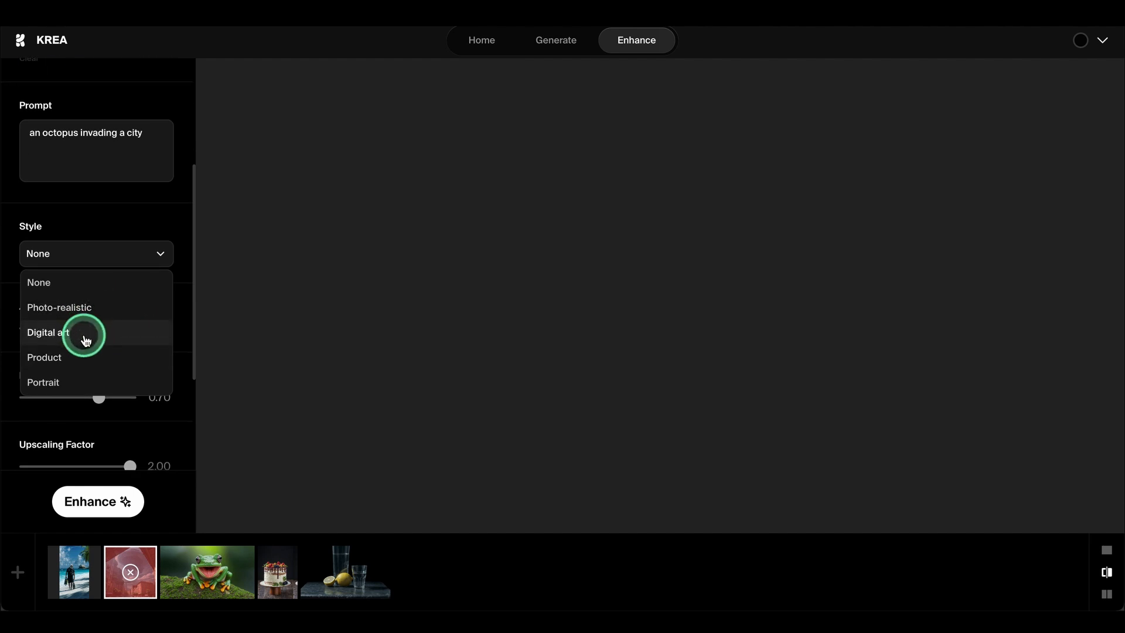
pyautogui.scroll(-1, 85, 377)
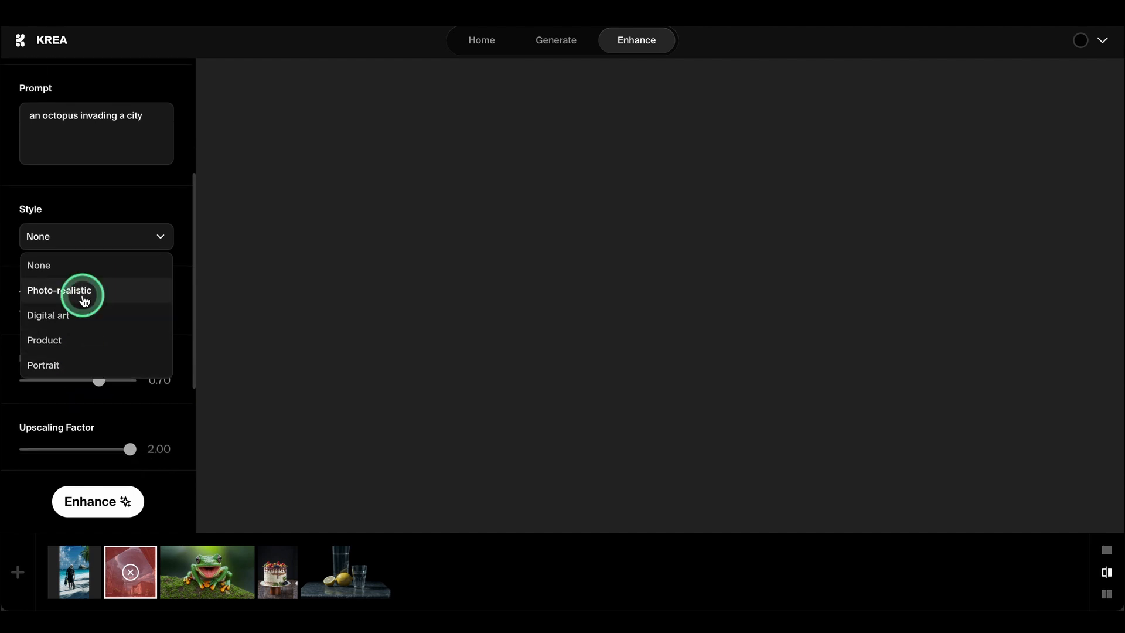
pyautogui.click(72, 315)
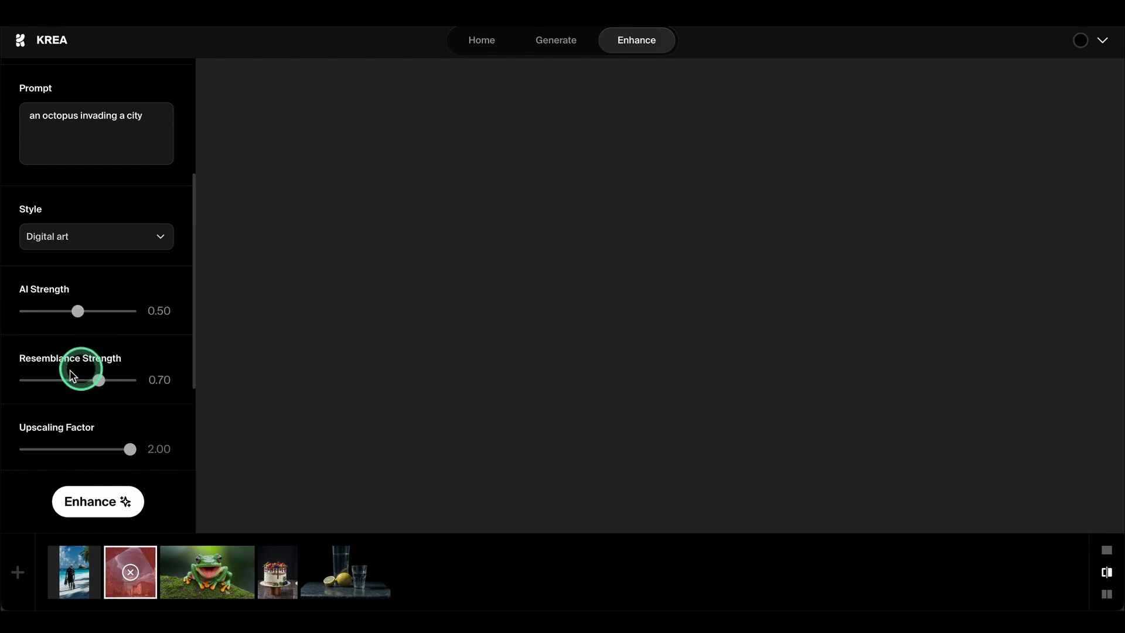
# Enhance the octopus image with the existing strength and upscaling settings and compare it with the original using the divider.
pyautogui.scroll(-1, 123, 401)
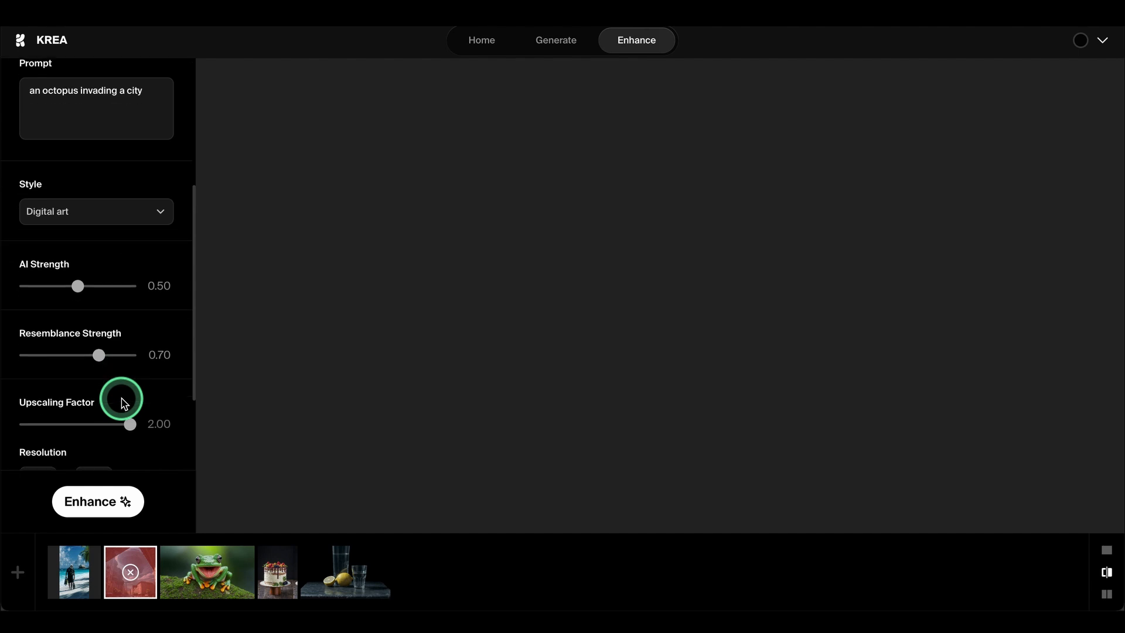
pyautogui.scroll(-4, 123, 401)
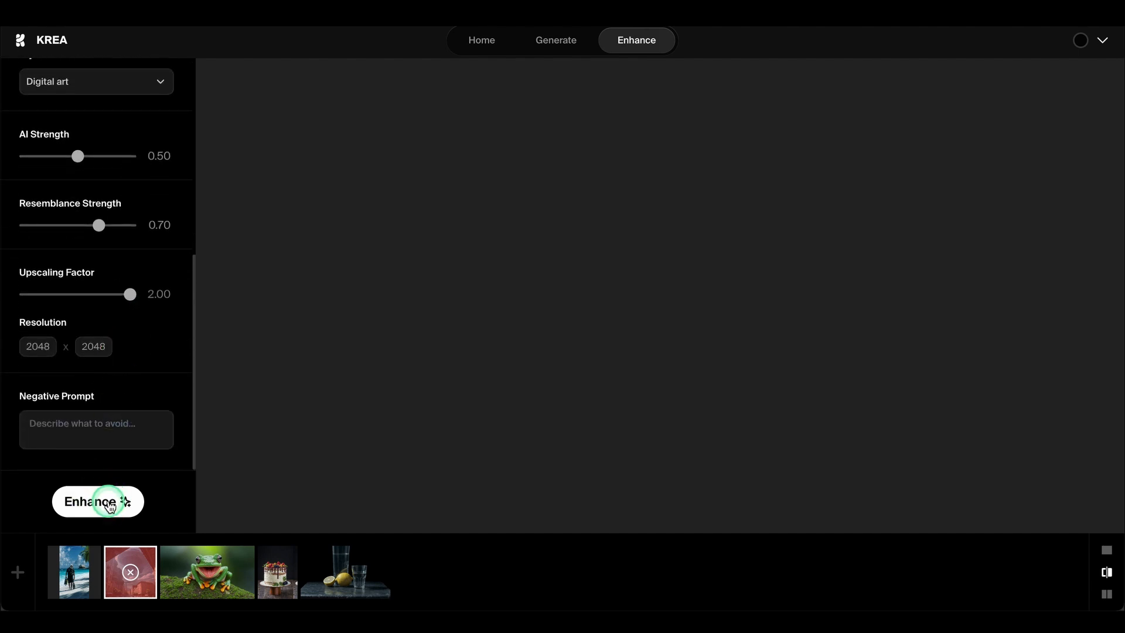
pyautogui.click(111, 504)
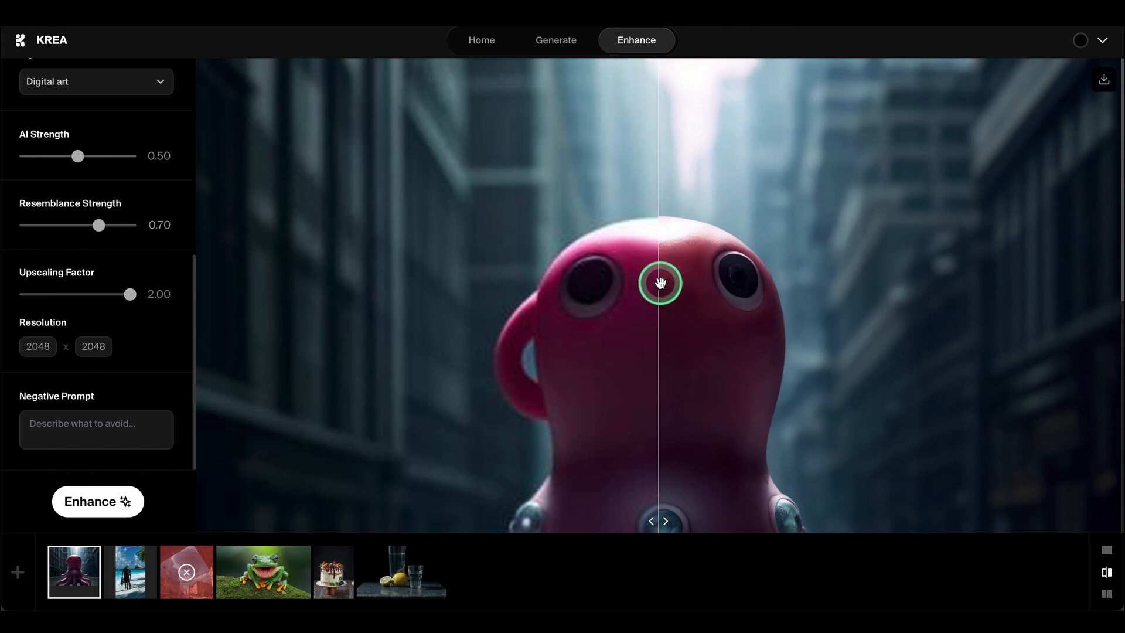
pyautogui.moveTo(660, 283); pyautogui.dragTo(635, 305)
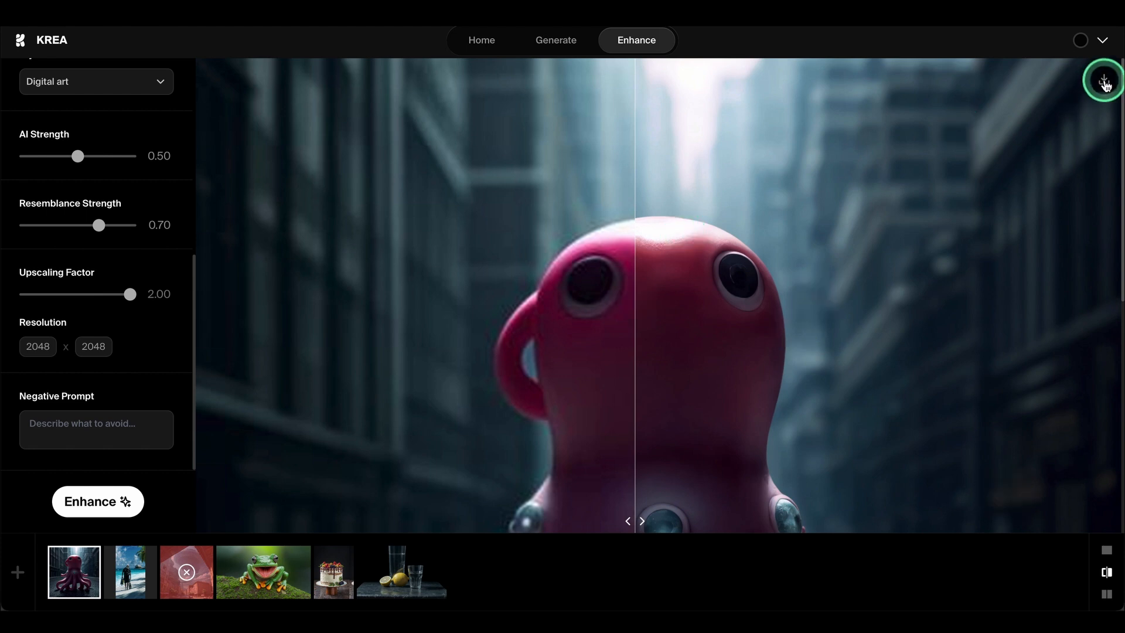
# Download the enhanced octopus image and open the downloaded file for viewing.
pyautogui.click(1103, 82)
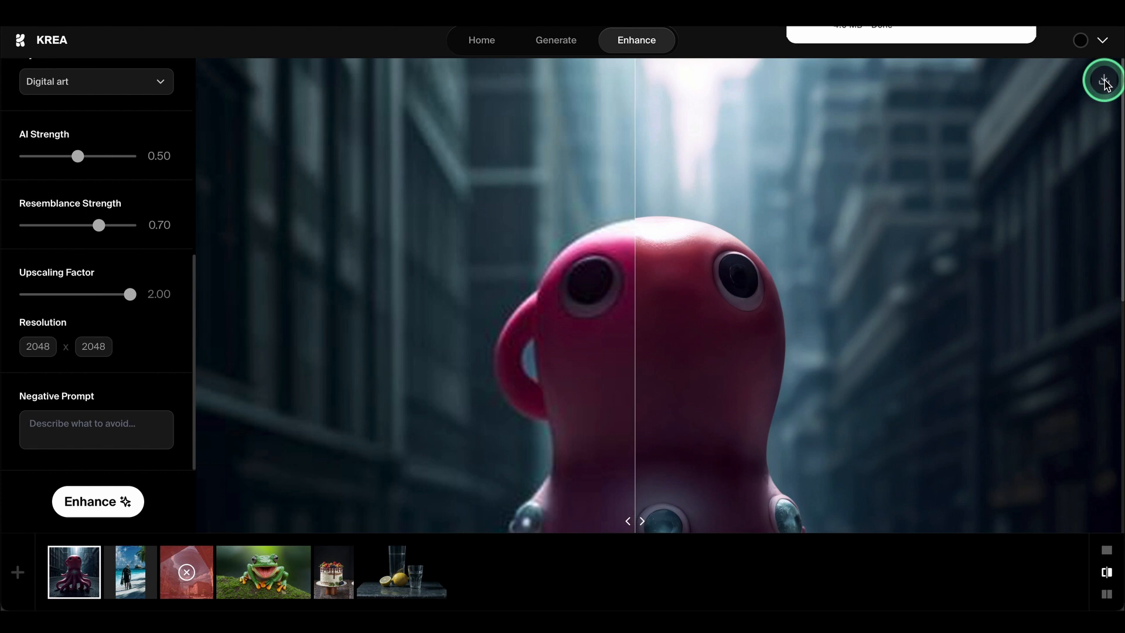
pyautogui.click(911, 34)
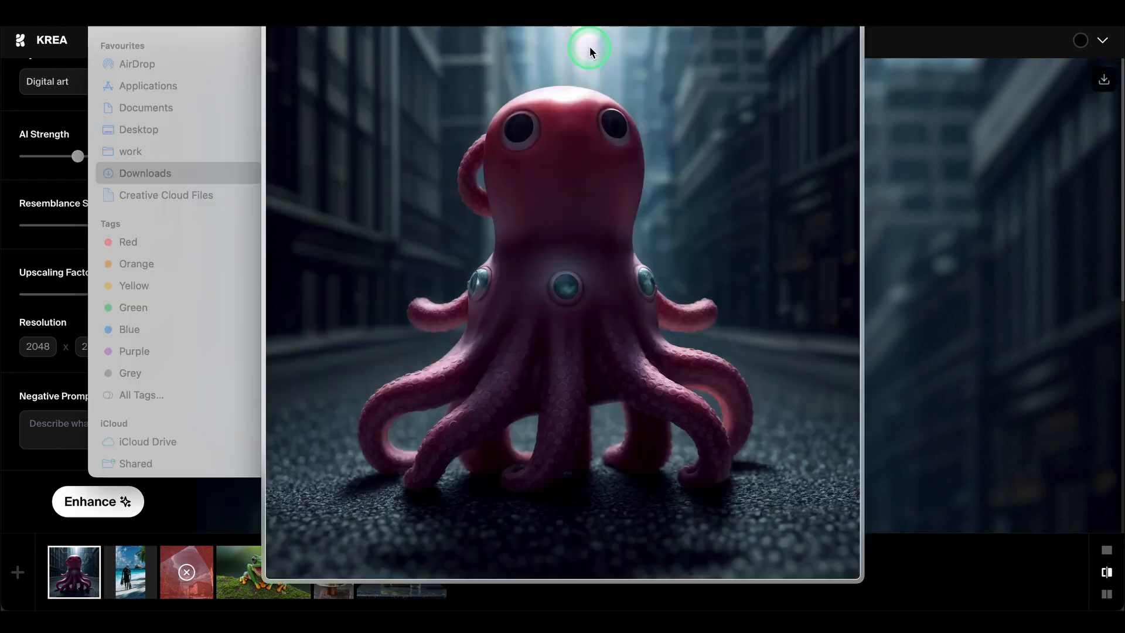
# Inspect the downloaded octopus image up close and close its preview.
pyautogui.click(520, 168)
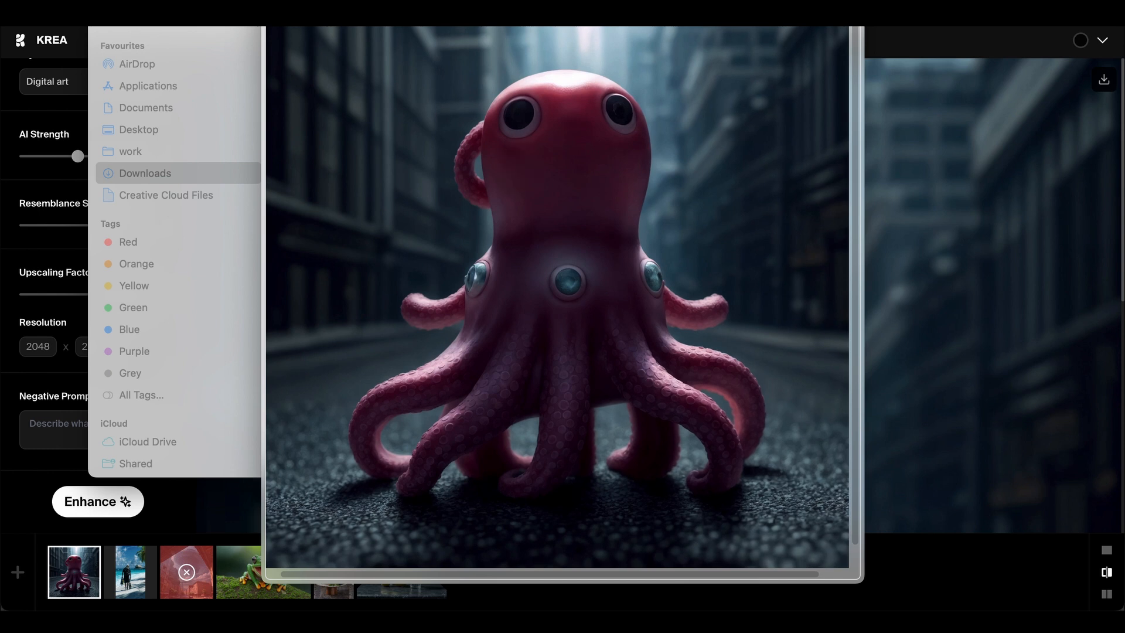
pyautogui.press('space')
pyautogui.press('Escape')
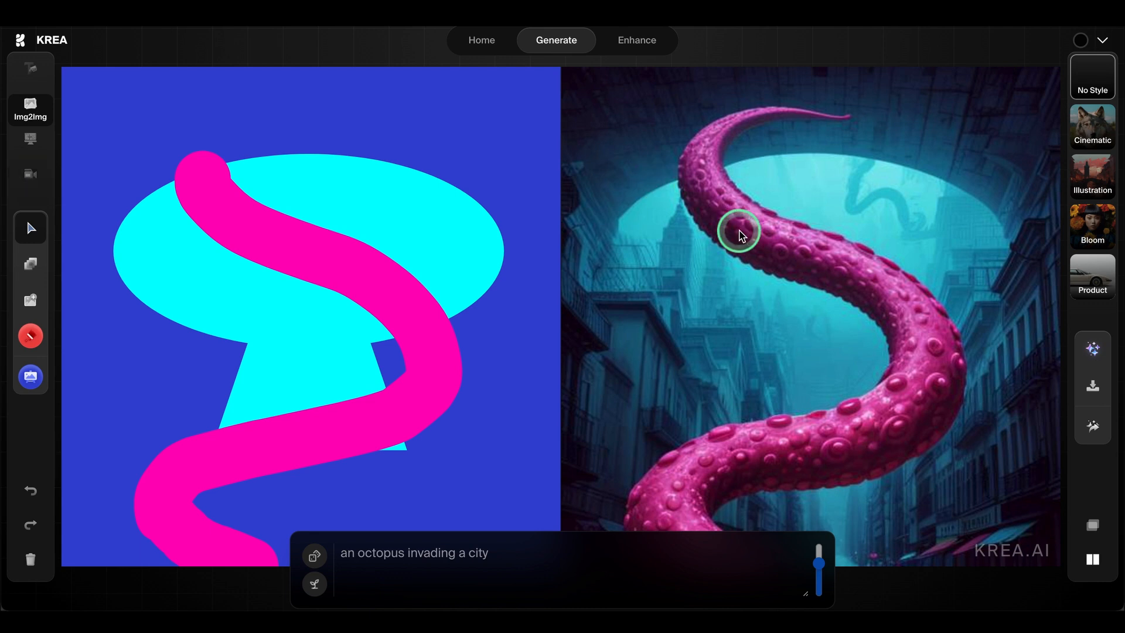
# Open the AI Patterns app and cycle random prompts to "A desert camp in Sahara, tents stitched with starlight.".
pyautogui.click(425, 552)
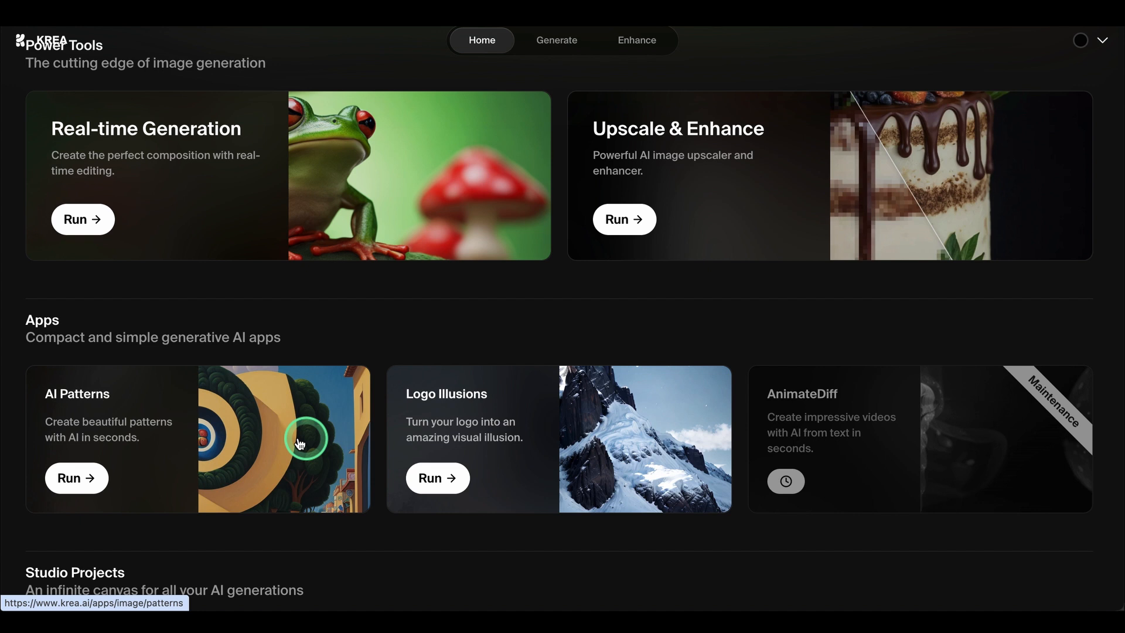
pyautogui.click(91, 478)
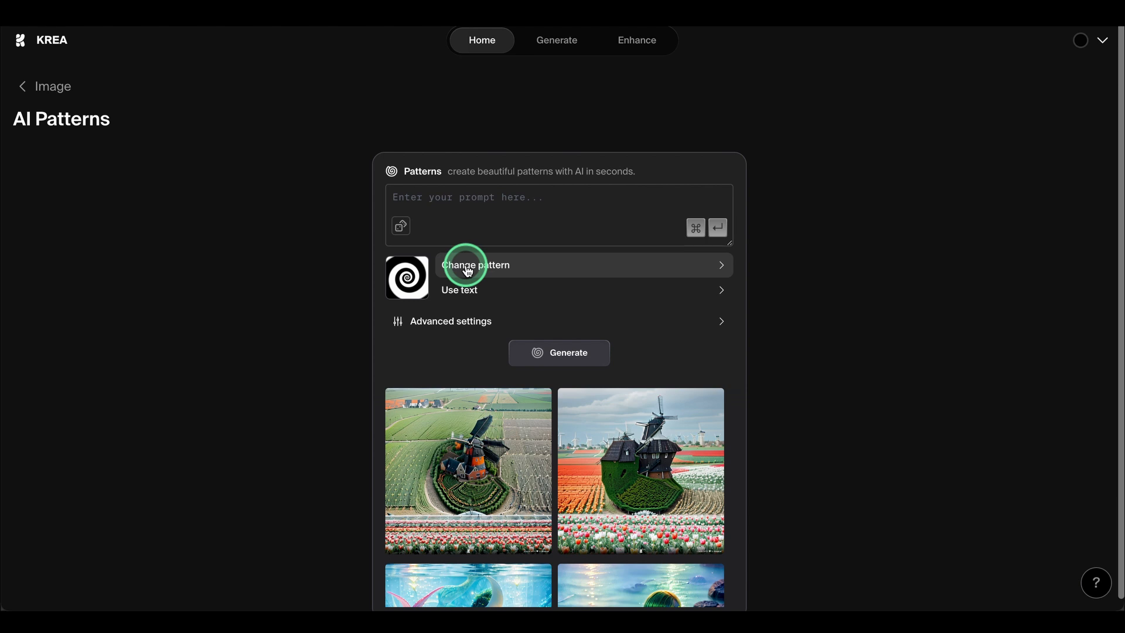
pyautogui.click(400, 227)
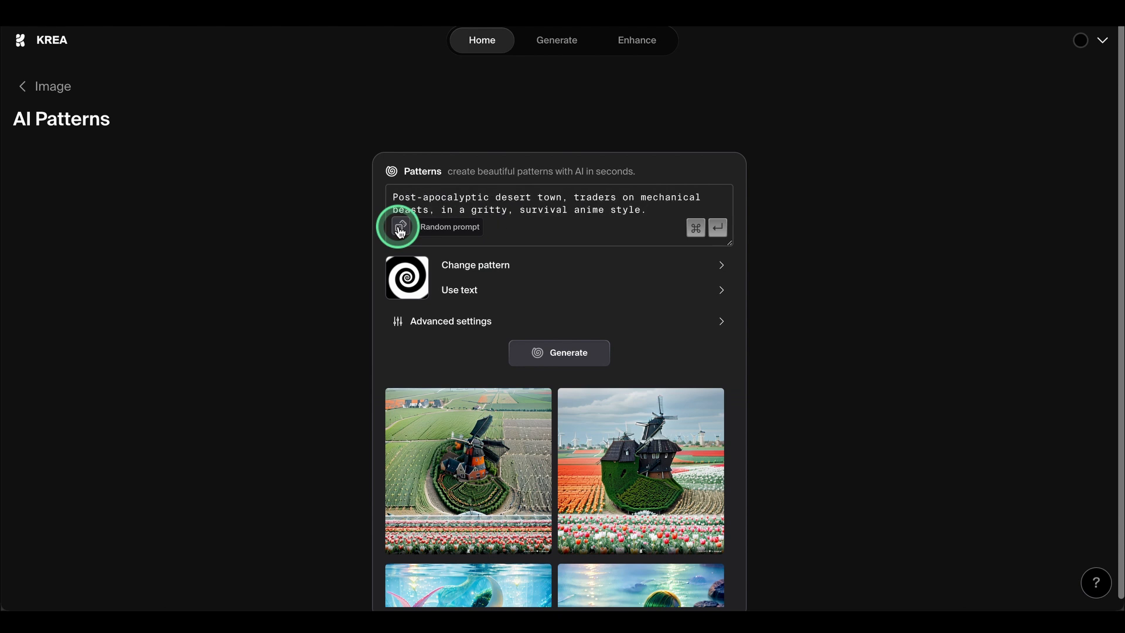
pyautogui.click(400, 226)
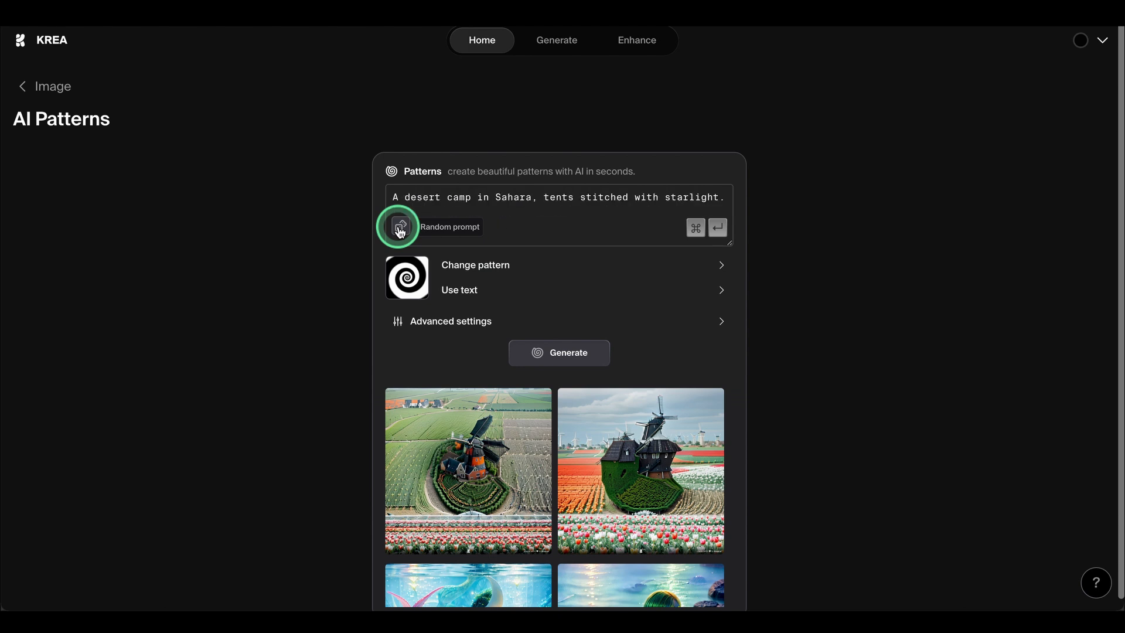
# Change the pattern to the Preset 11 checkerboard mask and generate the desert camp images.
pyautogui.click(705, 273)
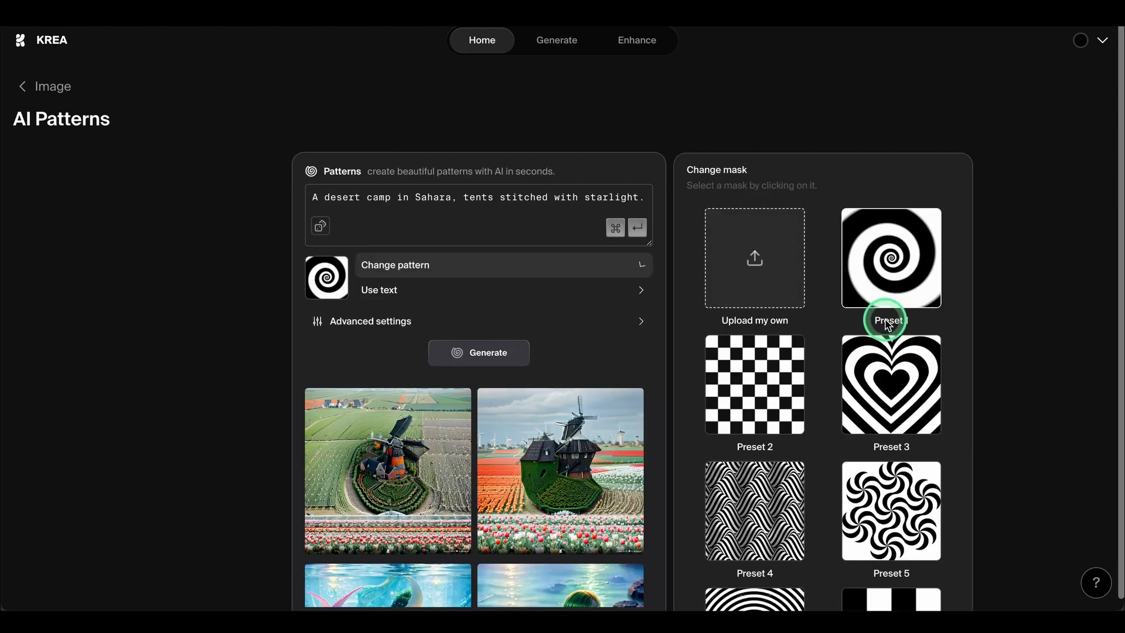
pyautogui.scroll(-2, 888, 326)
pyautogui.scroll(2, 885, 324)
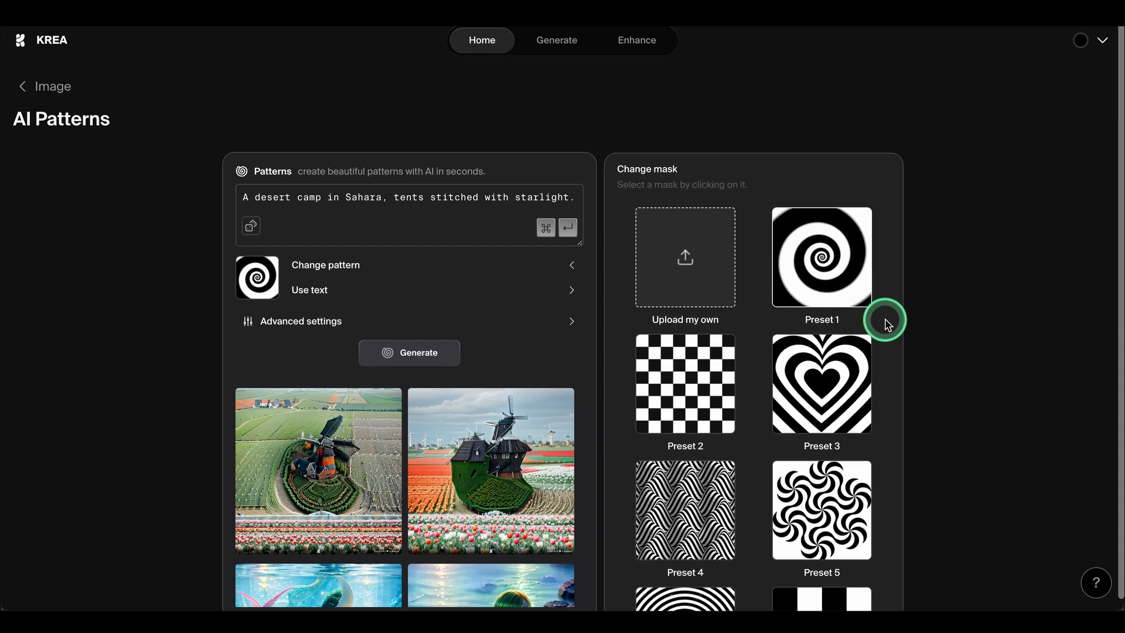
pyautogui.scroll(-8, 811, 331)
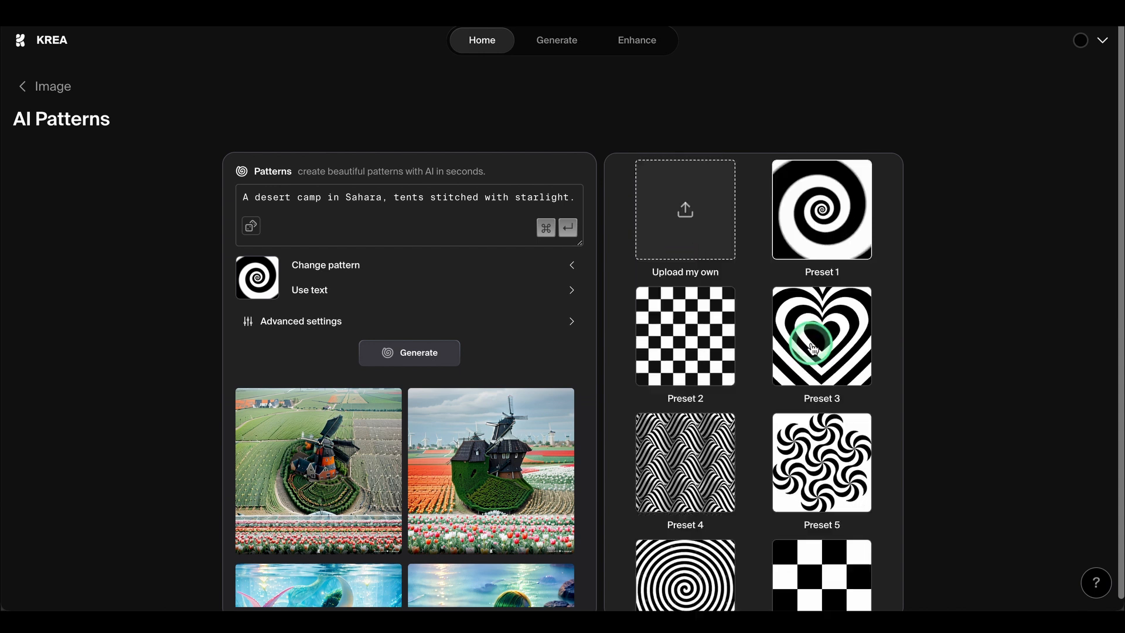
pyautogui.scroll(-2, 812, 403)
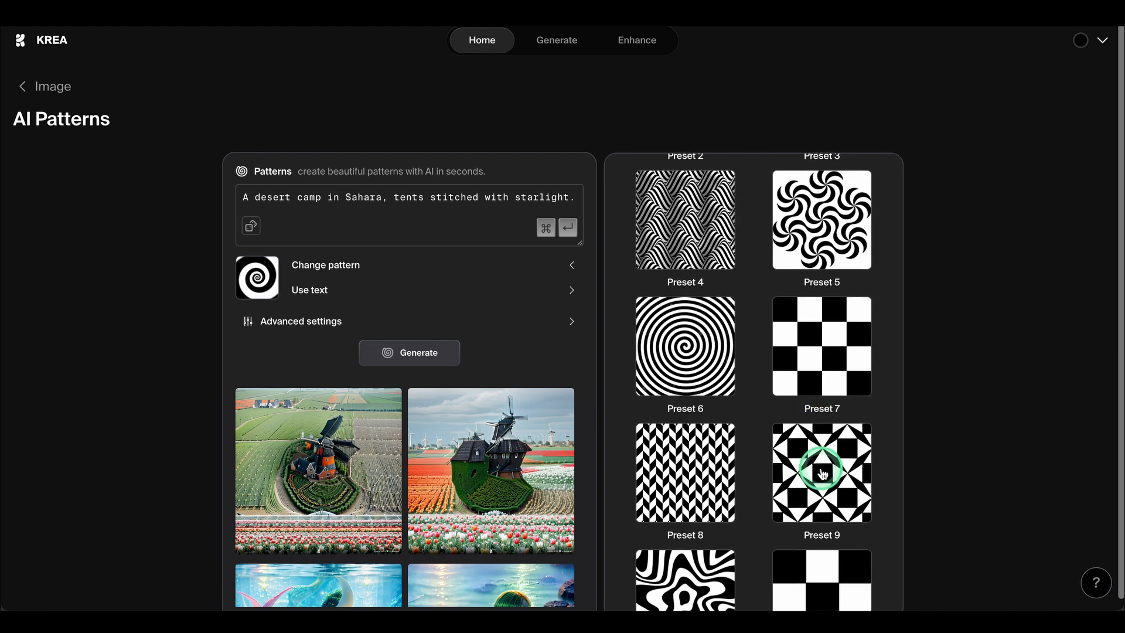
pyautogui.scroll(-3, 818, 463)
pyautogui.click(822, 472)
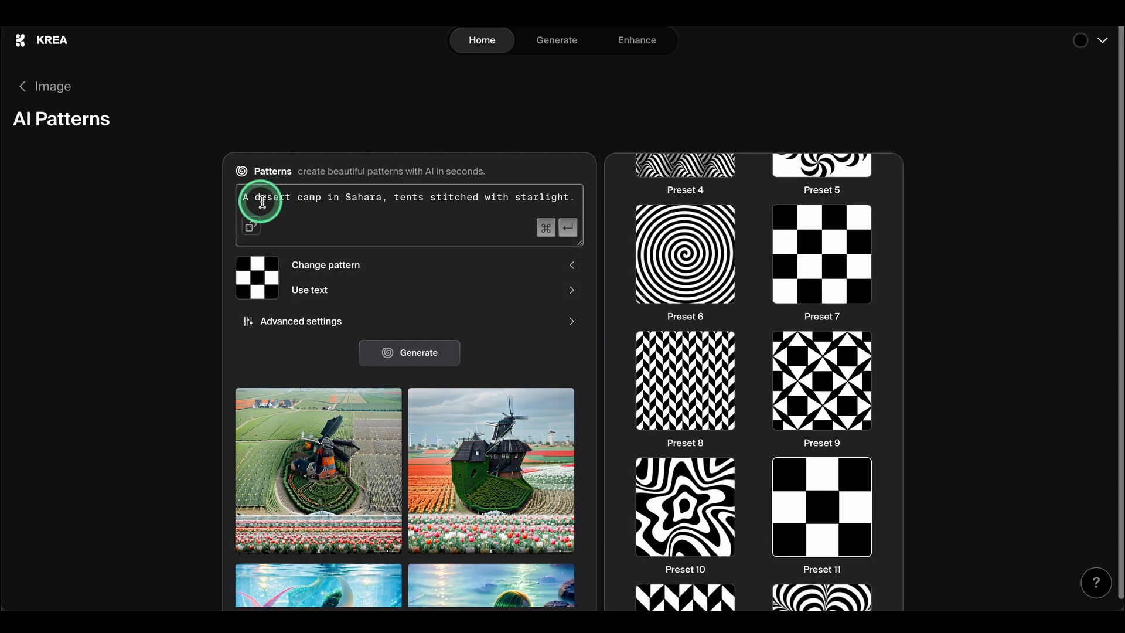
pyautogui.click(418, 353)
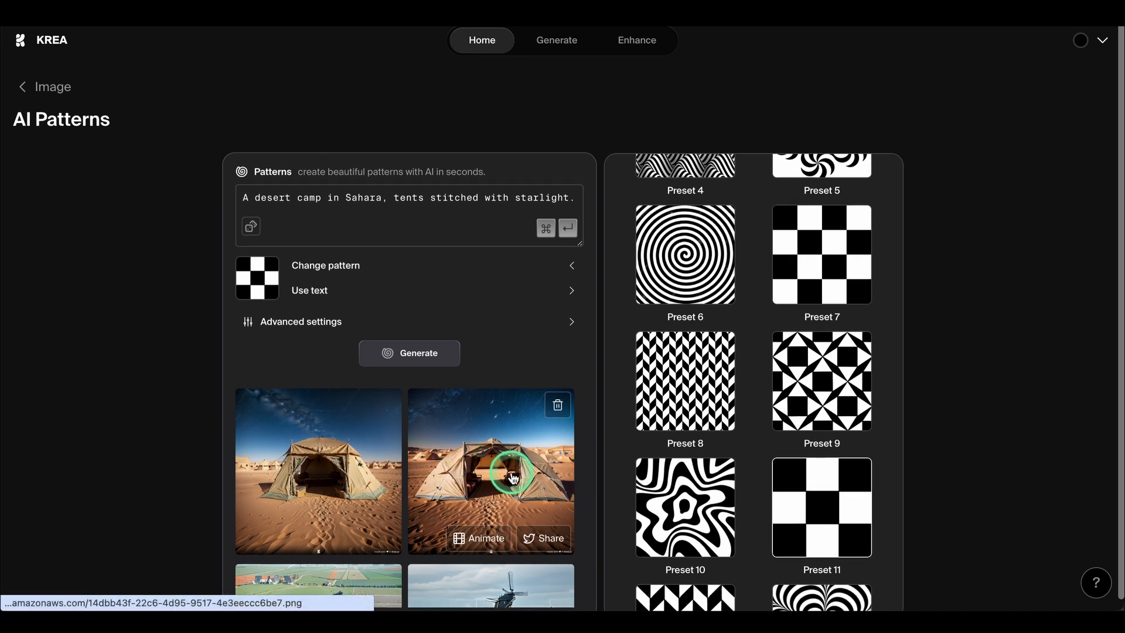
# Set the guidance scale to 9.5 in the advanced settings and regenerate the desert camp images.
pyautogui.click(569, 322)
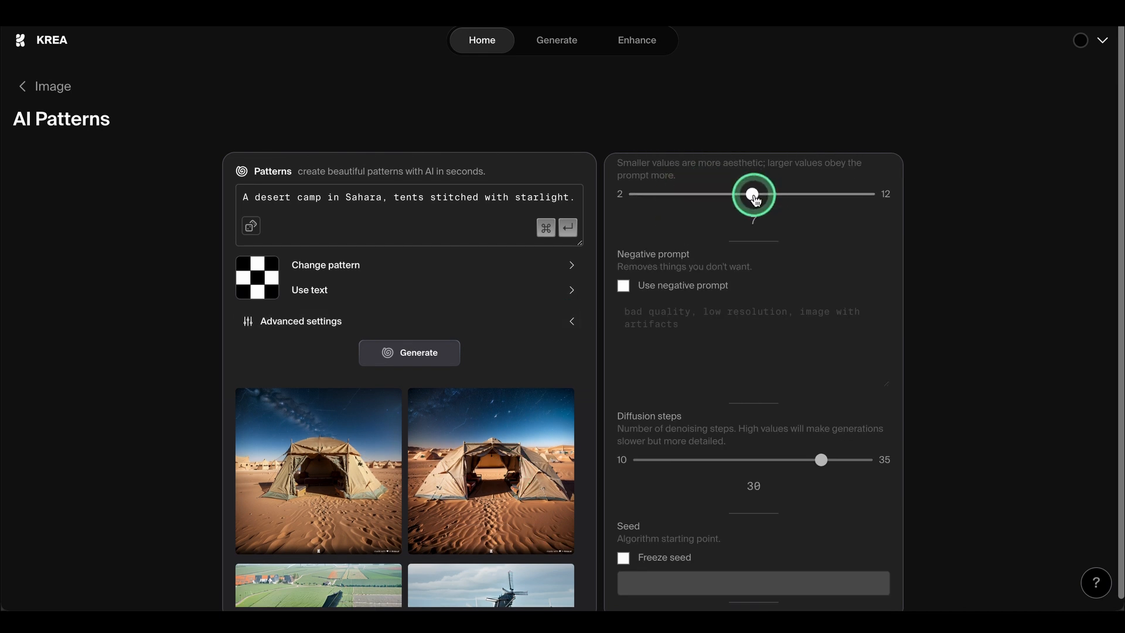
pyautogui.moveTo(755, 199); pyautogui.dragTo(812, 198)
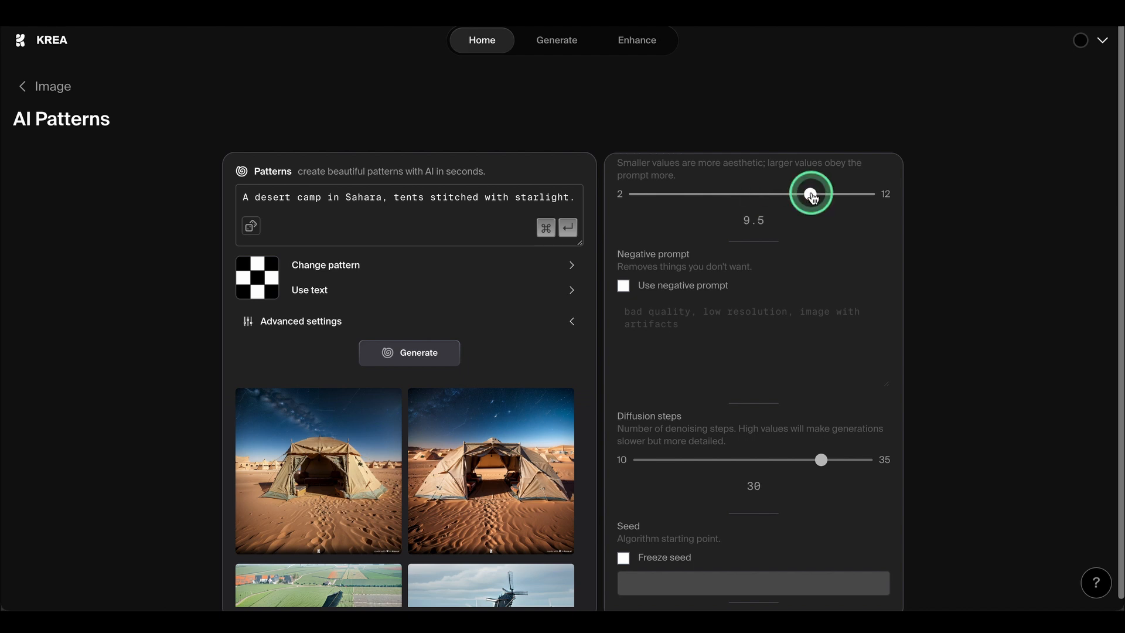
pyautogui.click(438, 353)
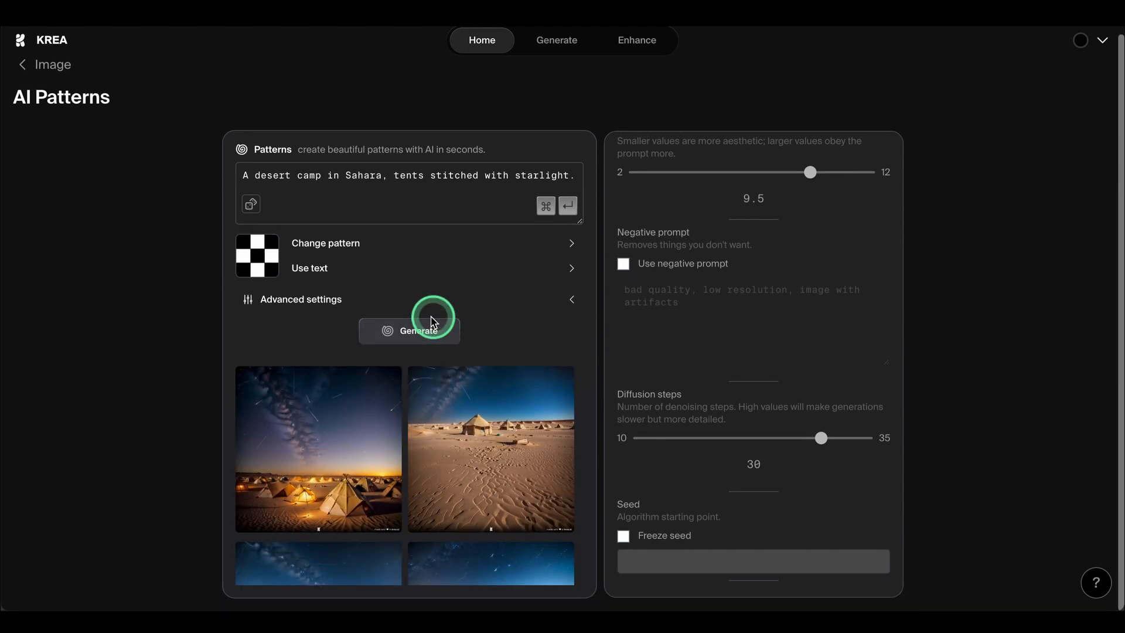
# Switch the pattern to Preset 1 and generate images from the random prompt "Icelandic turf houses, blending with the embrace of Earth.".
pyautogui.click(563, 243)
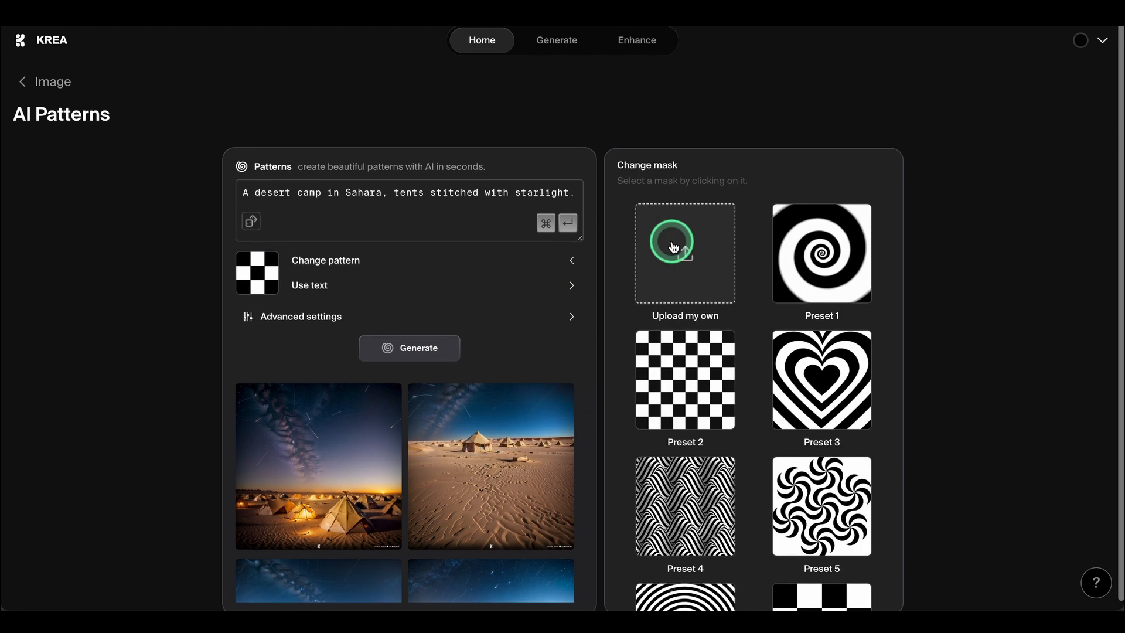
pyautogui.click(790, 268)
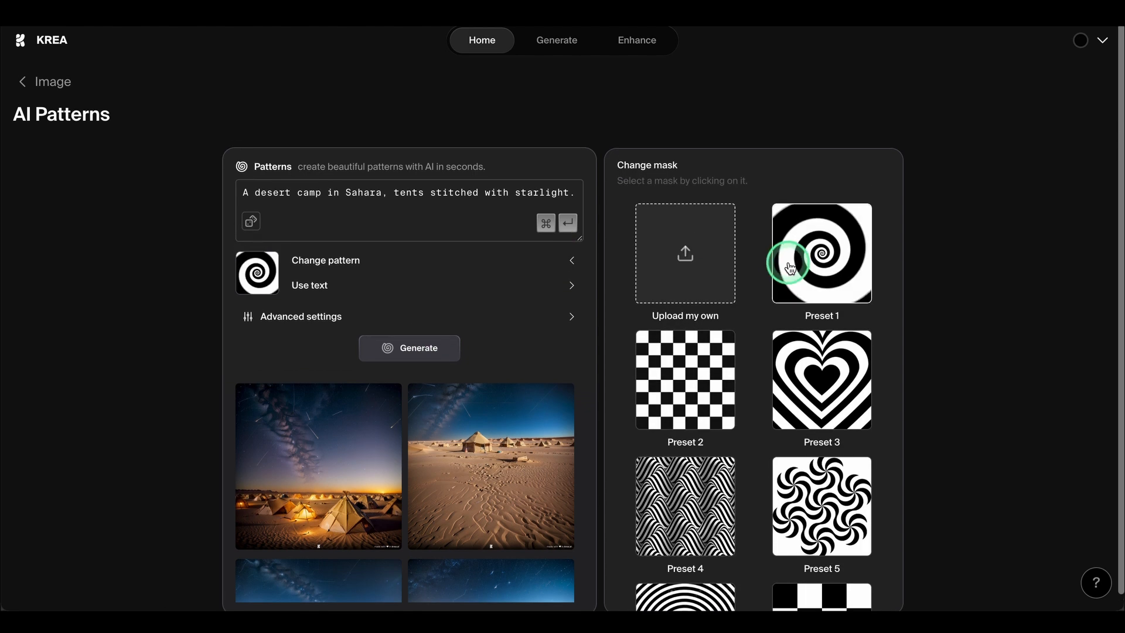
pyautogui.click(252, 222)
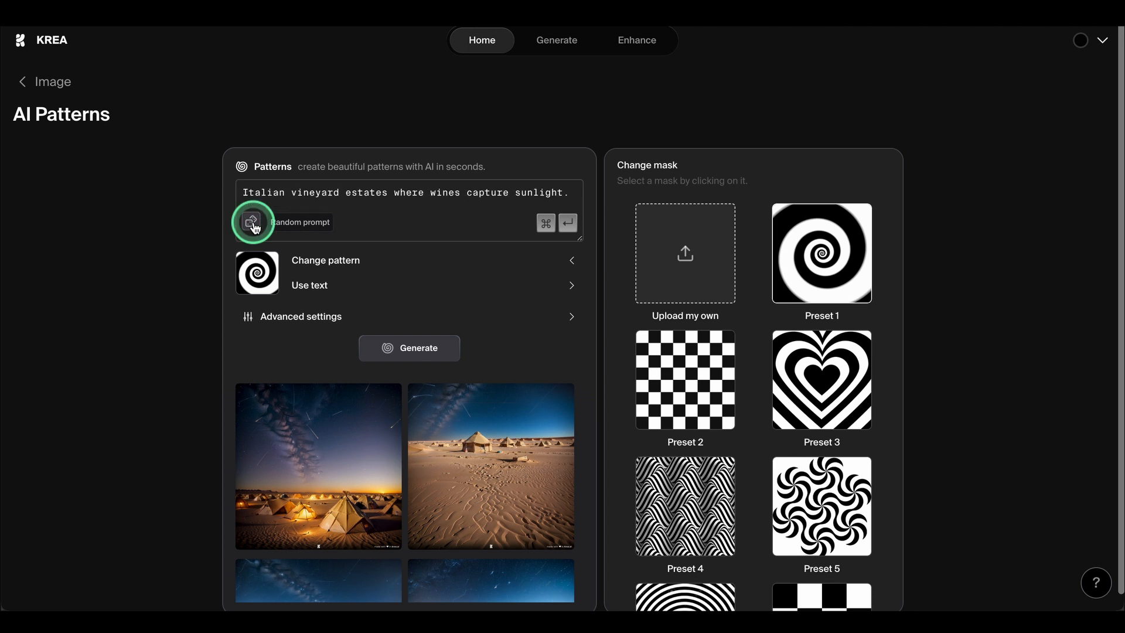
pyautogui.click(252, 222)
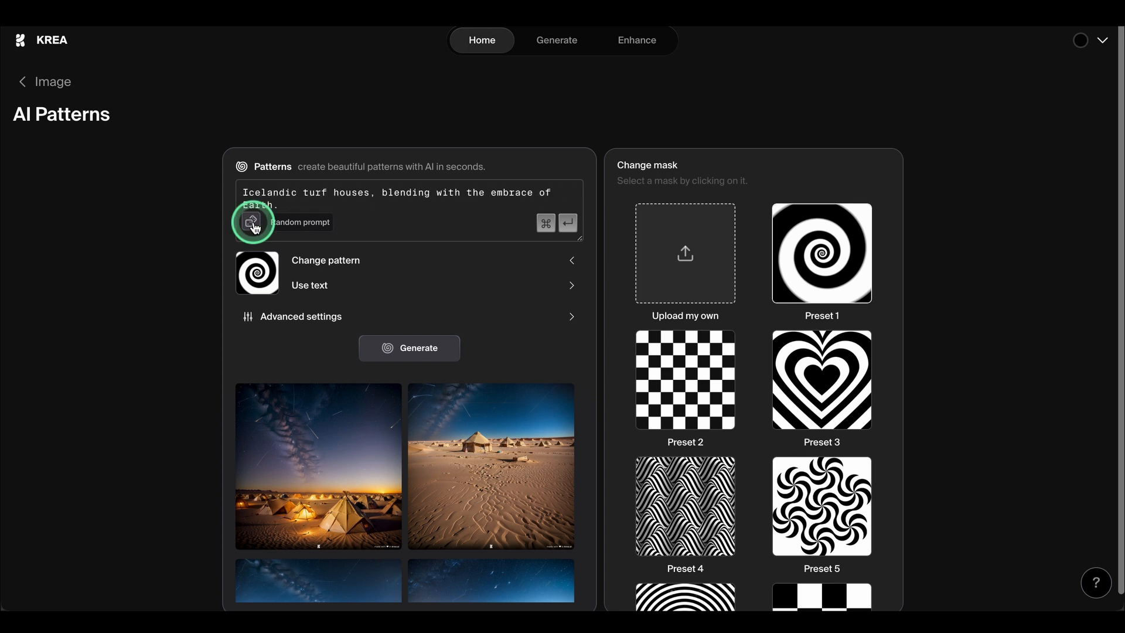
pyautogui.click(415, 216)
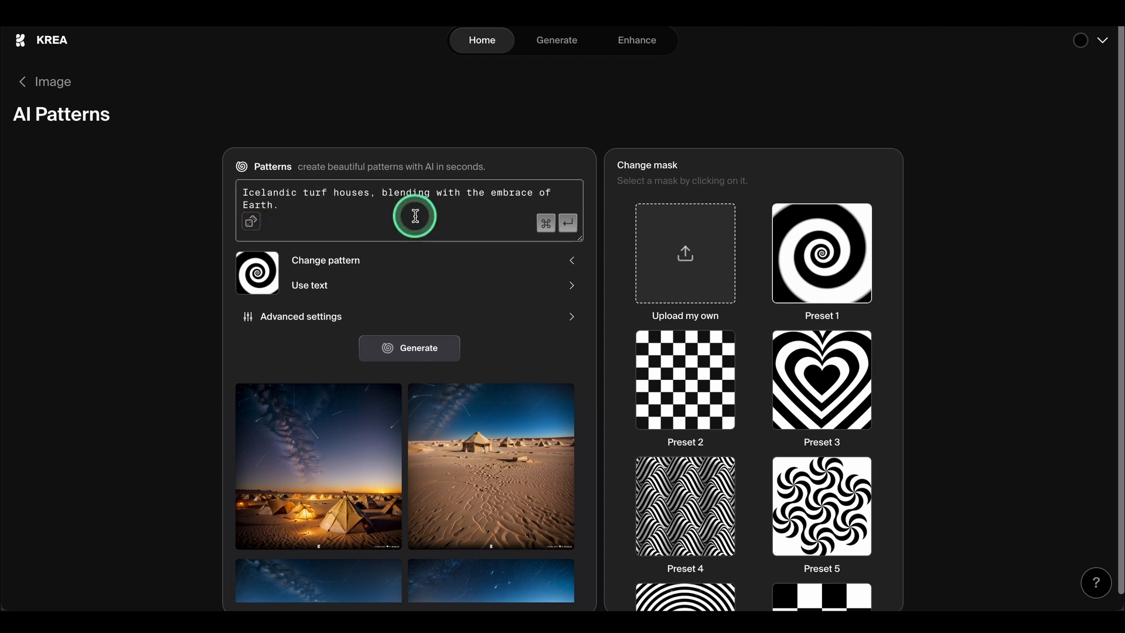
pyautogui.click(417, 347)
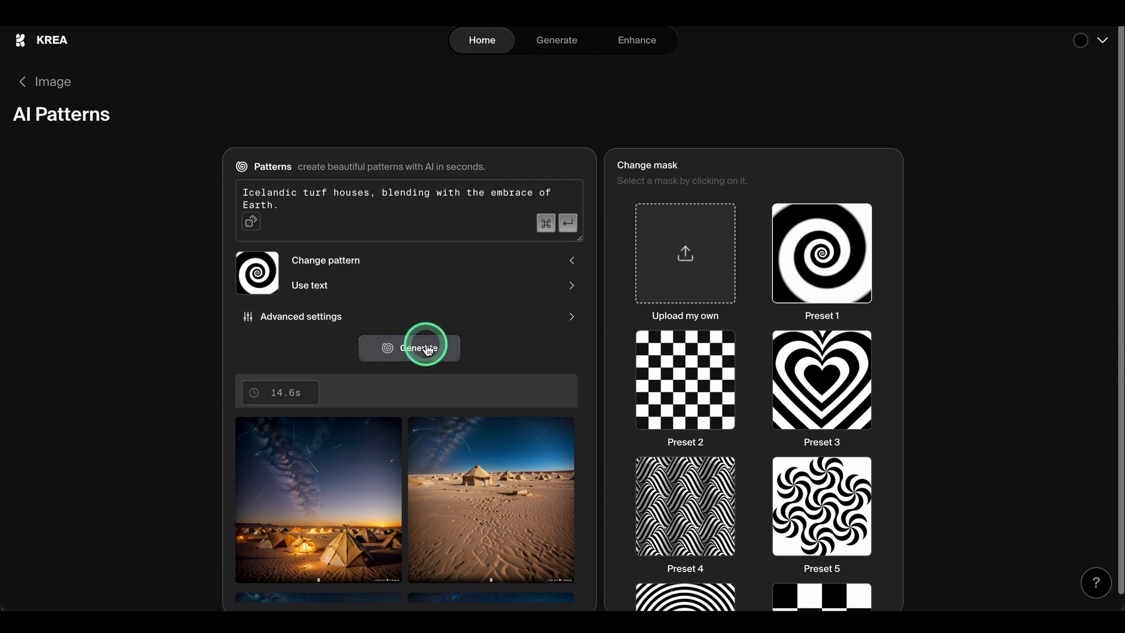
pyautogui.scroll(-1, 179, 408)
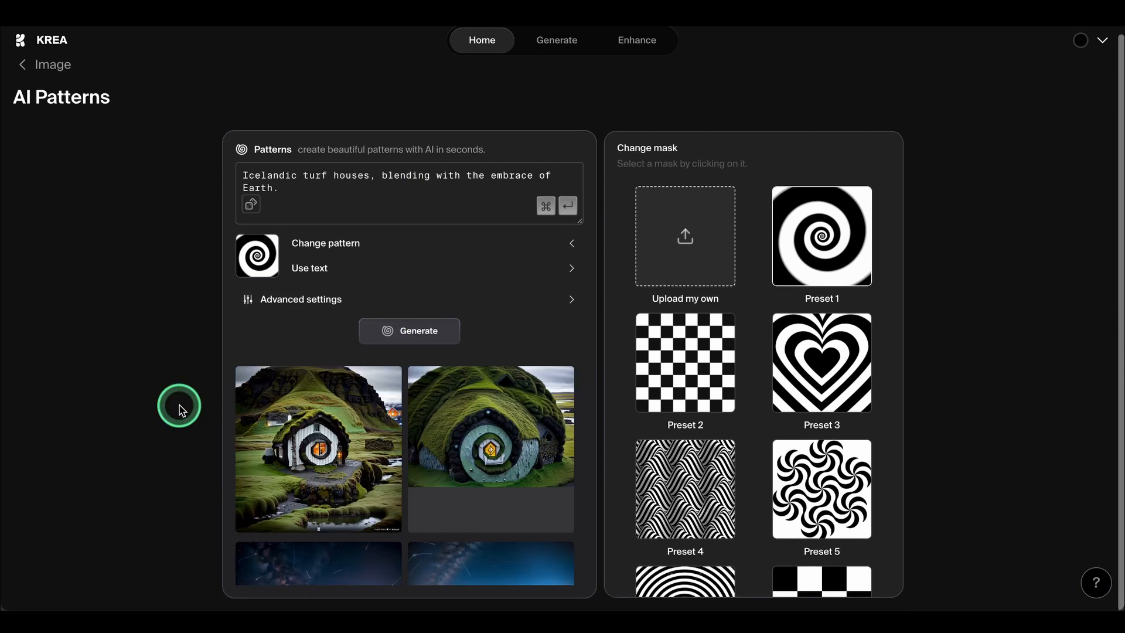
# View the generated spiral turf house images enlarged, compare them, and return to the AI Patterns page.
pyautogui.click(341, 421)
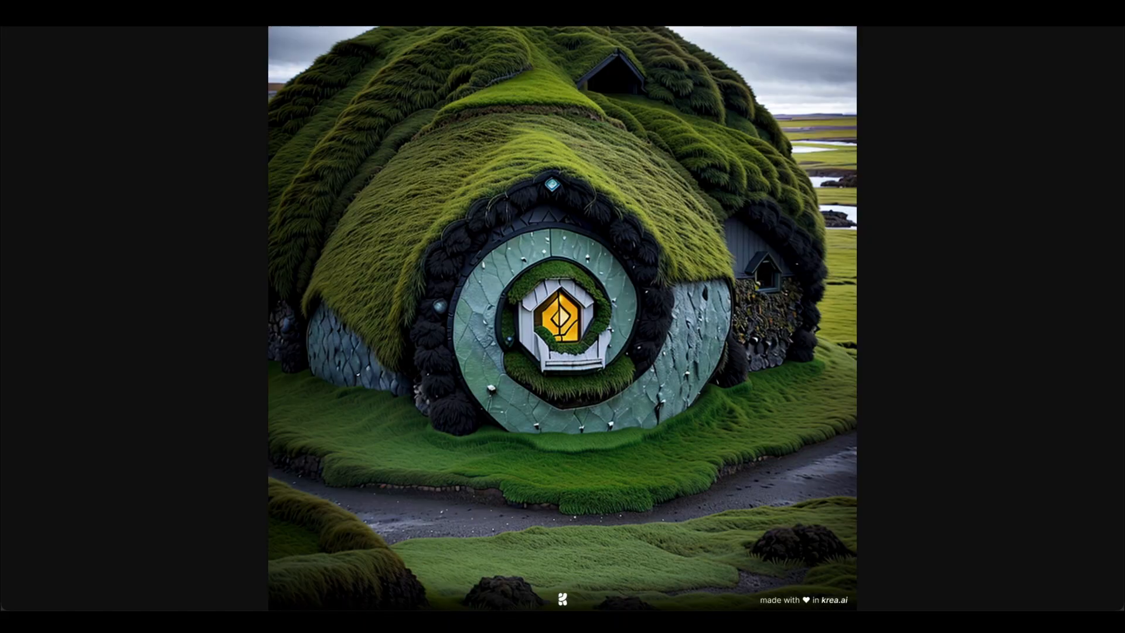
pyautogui.press('Right')
pyautogui.press('Left')
pyautogui.press('Right')
pyautogui.click(443, 269)
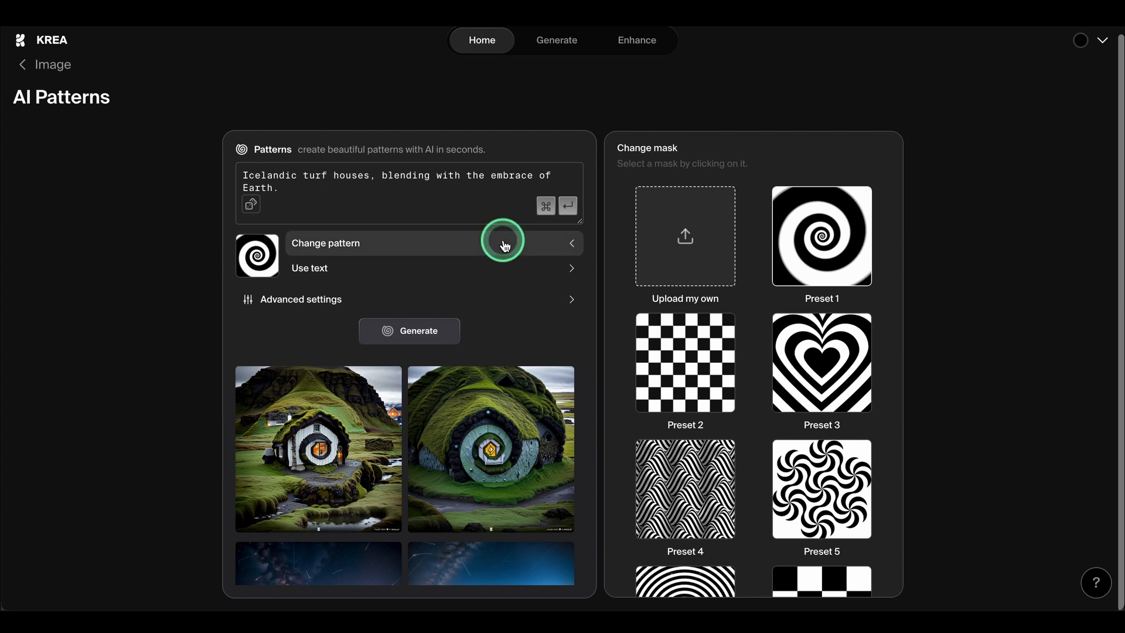
# Create a text pattern with the word NIKE and accept it as the pattern.
pyautogui.click(567, 270)
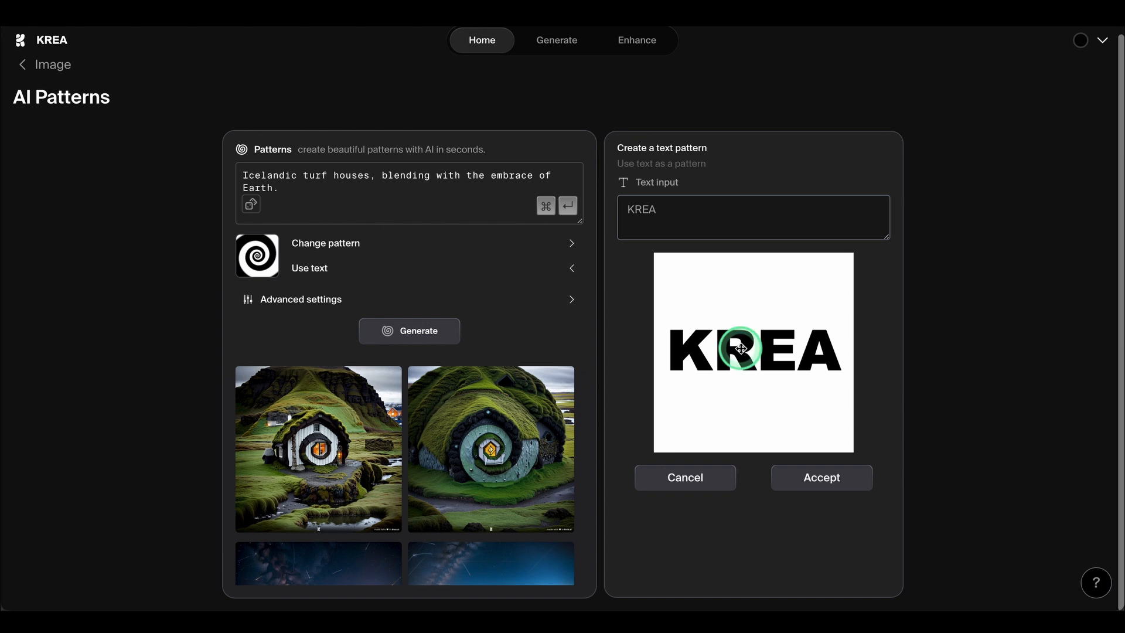
pyautogui.doubleClick(615, 214)
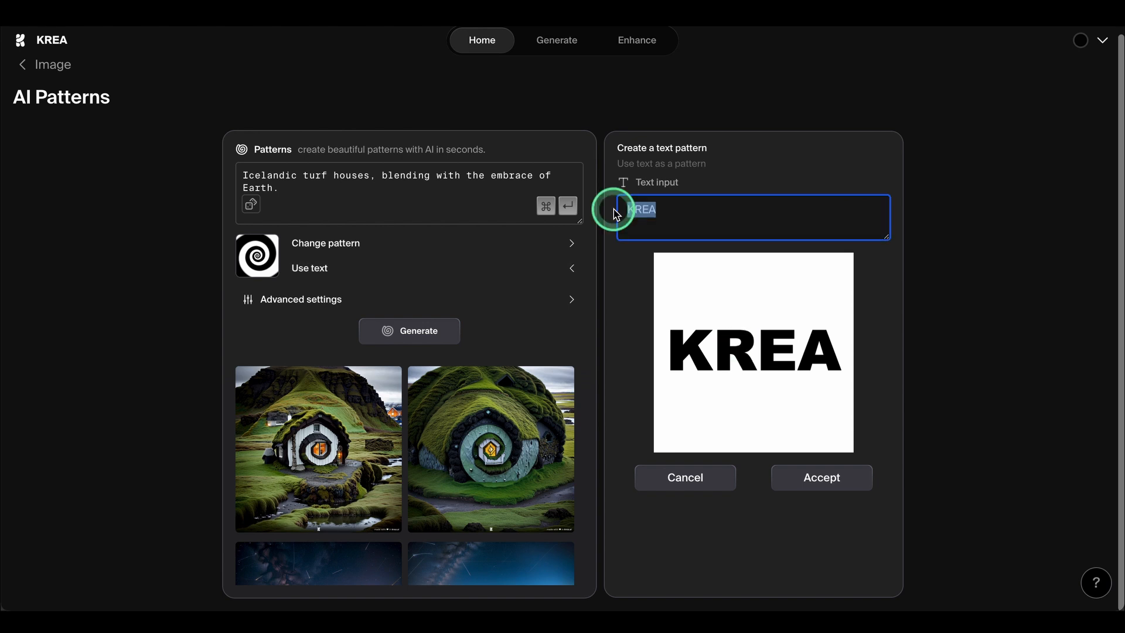
pyautogui.moveTo(614, 209); pyautogui.dragTo(601, 181)
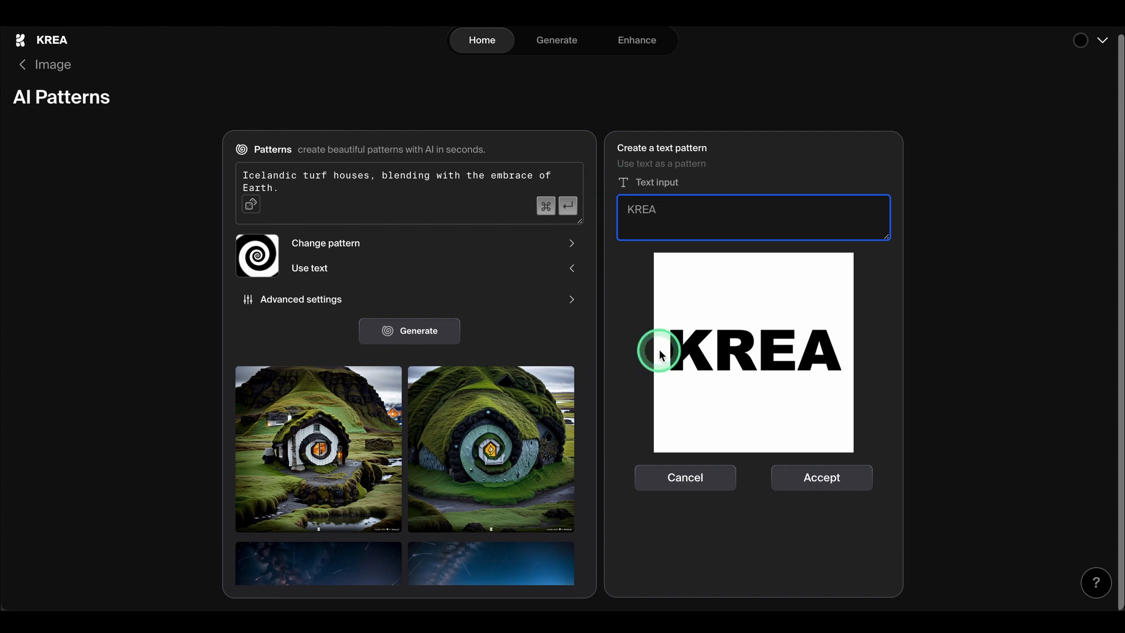
pyautogui.click(635, 341)
pyautogui.doubleClick(615, 210)
pyautogui.write('NIKE')
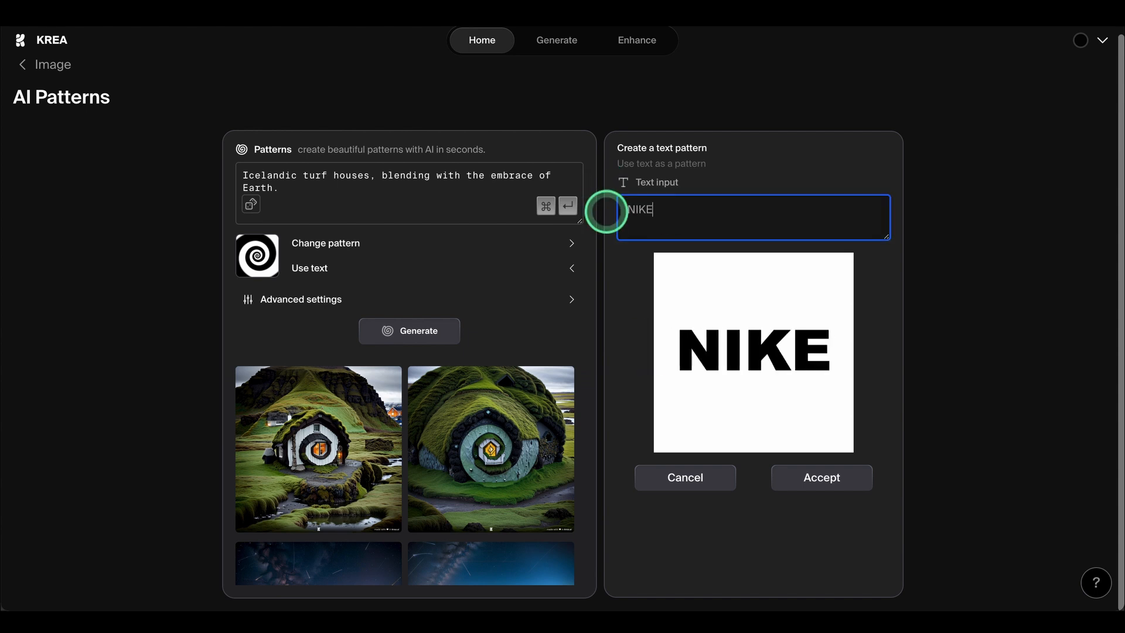
pyautogui.click(804, 474)
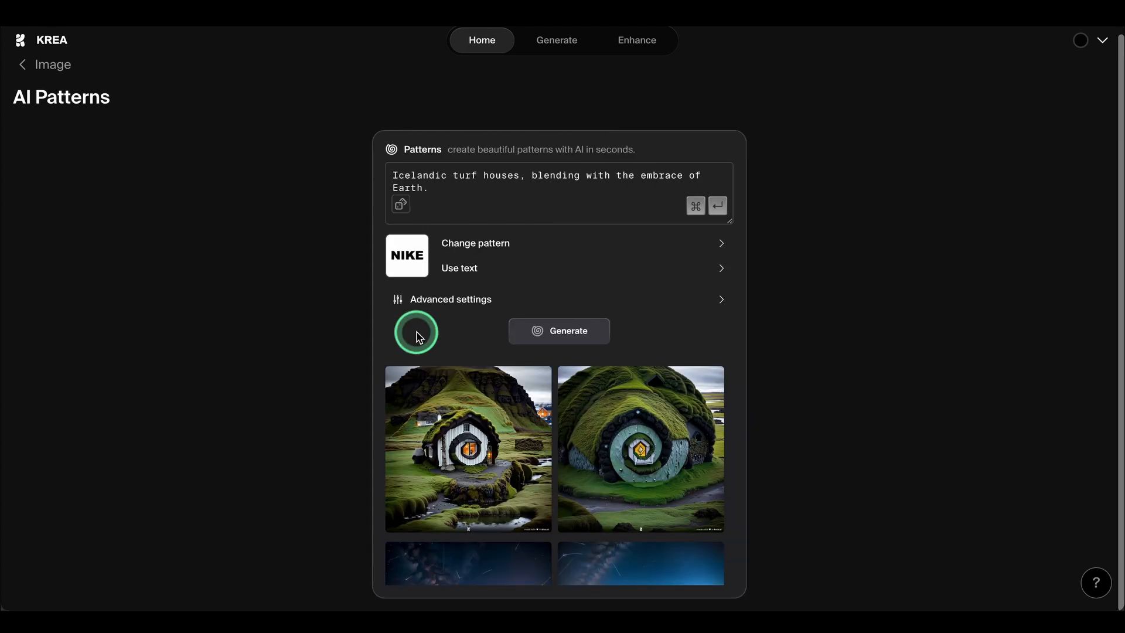
# Generate the Icelandic turf house images with the NIKE text pattern and look over the results.
pyautogui.click(556, 331)
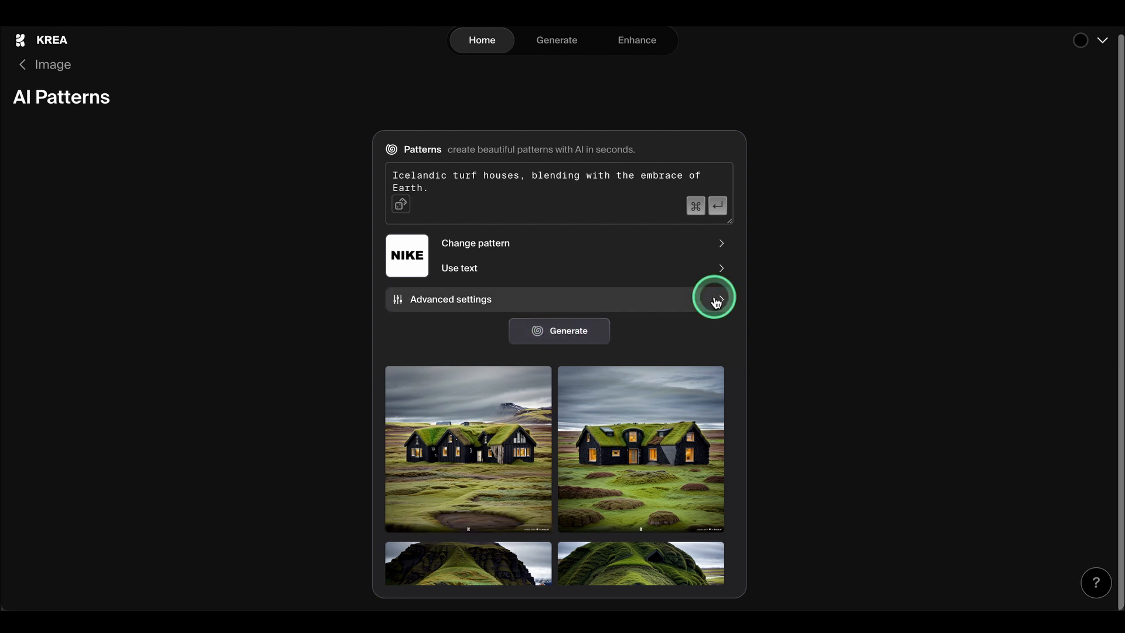
pyautogui.scroll(-1, 647, 418)
pyautogui.scroll(1, 648, 417)
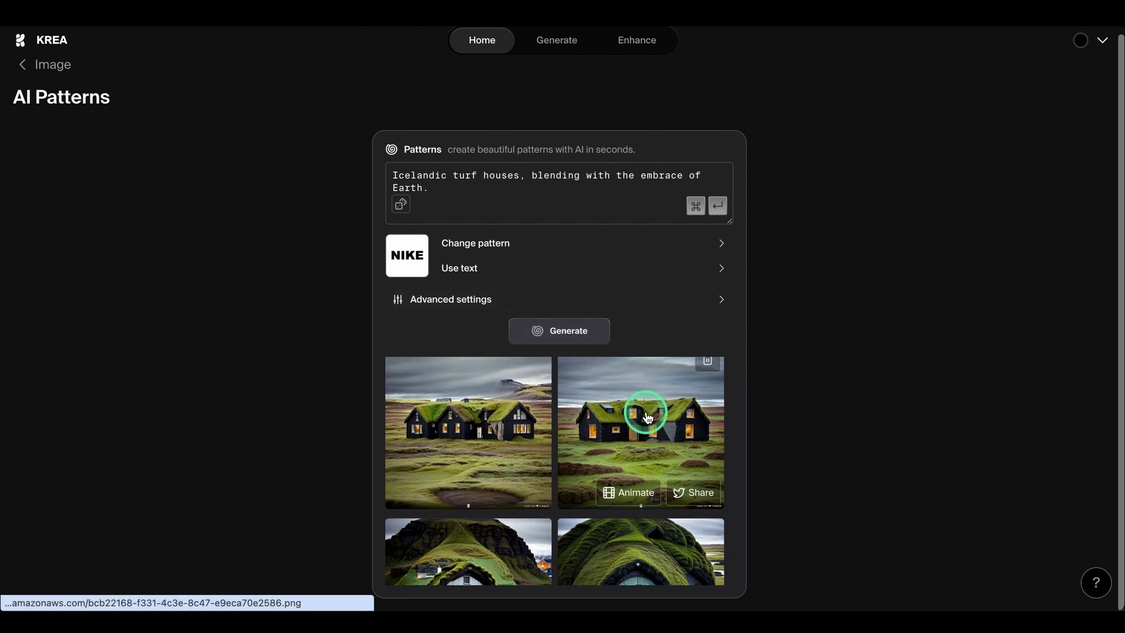
# Regenerate the NIKE turf house images with the pattern strength at 1.65, and again at 1.75.
pyautogui.click(721, 298)
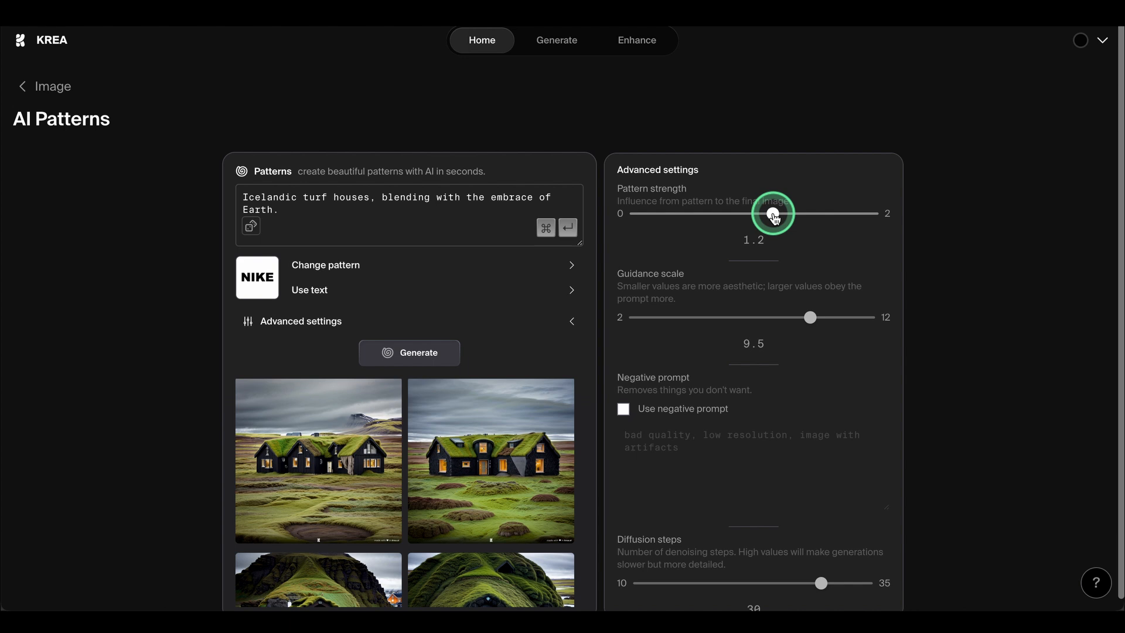
pyautogui.moveTo(774, 217); pyautogui.dragTo(827, 218)
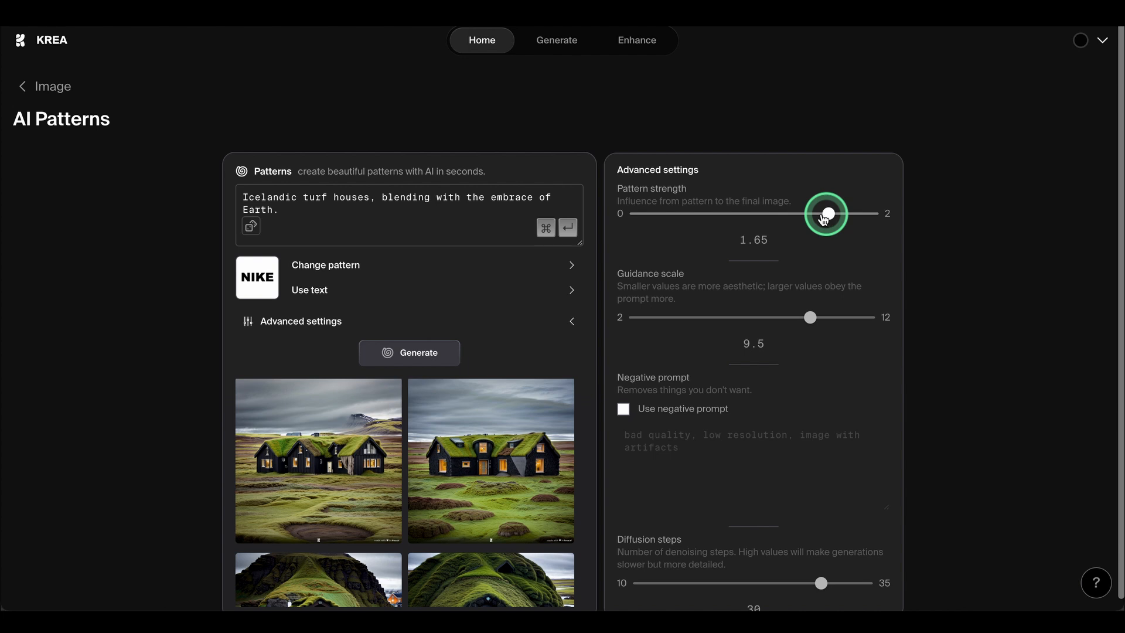
pyautogui.click(434, 353)
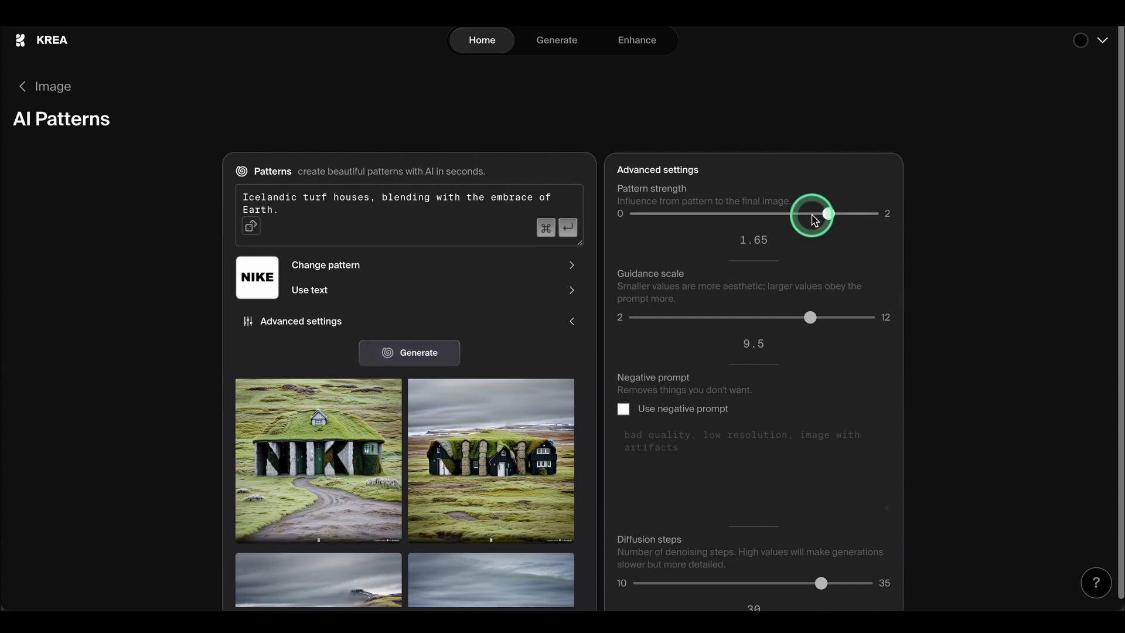
pyautogui.moveTo(812, 216); pyautogui.dragTo(841, 214)
pyautogui.click(414, 352)
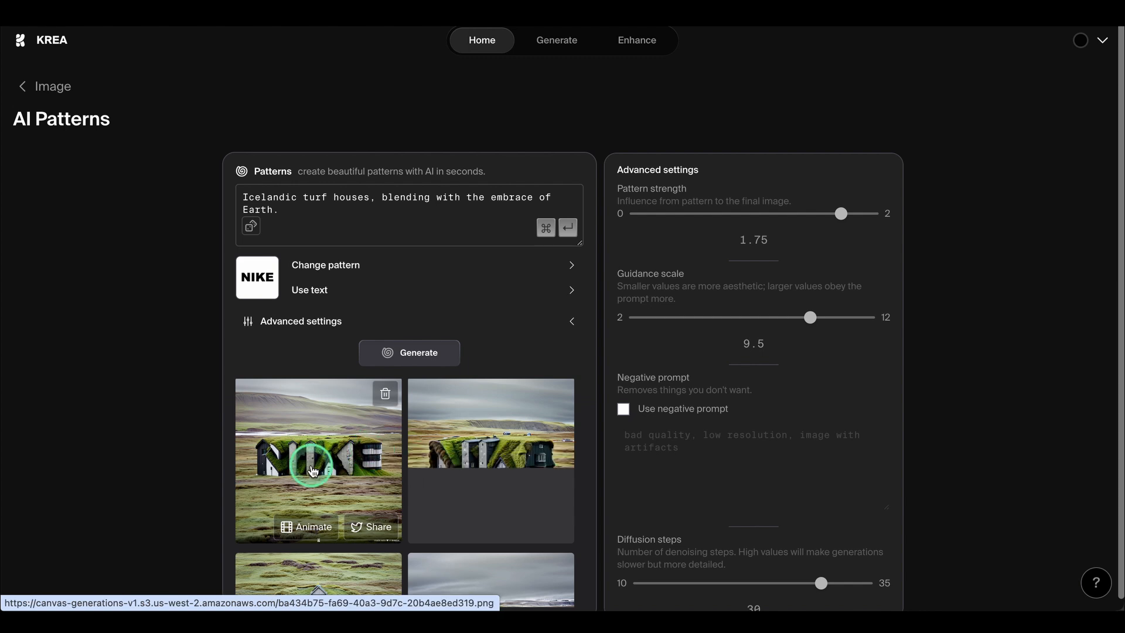
# Leave AI Patterns and open the Logo Illusions app from the home page.
pyautogui.scroll(-1, 308, 451)
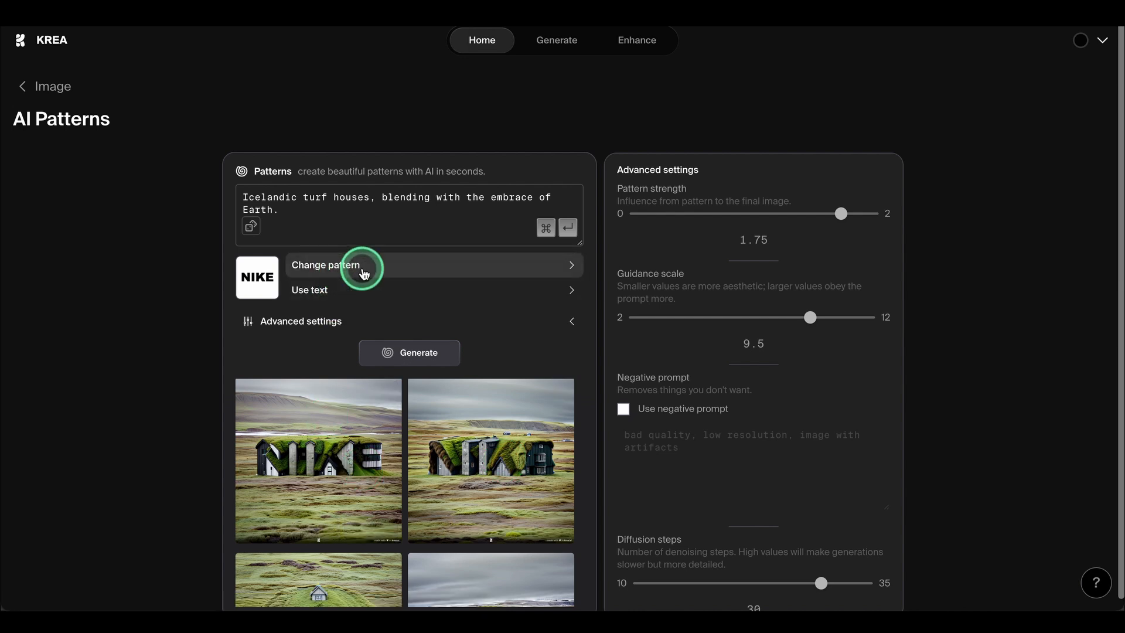
pyautogui.click(29, 92)
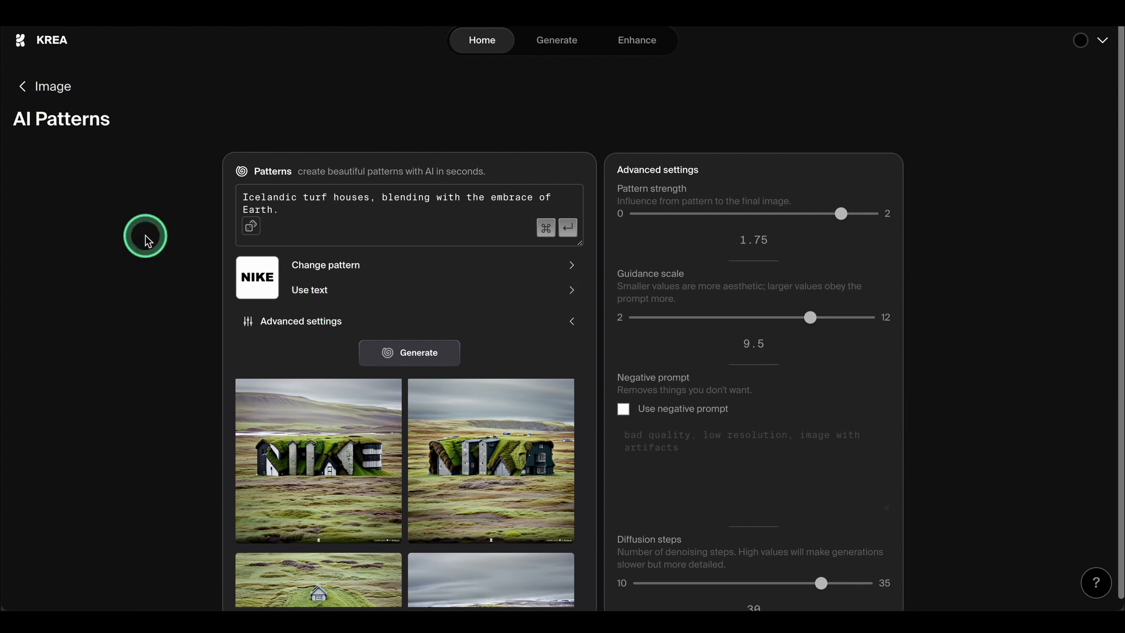
pyautogui.scroll(-5, 429, 338)
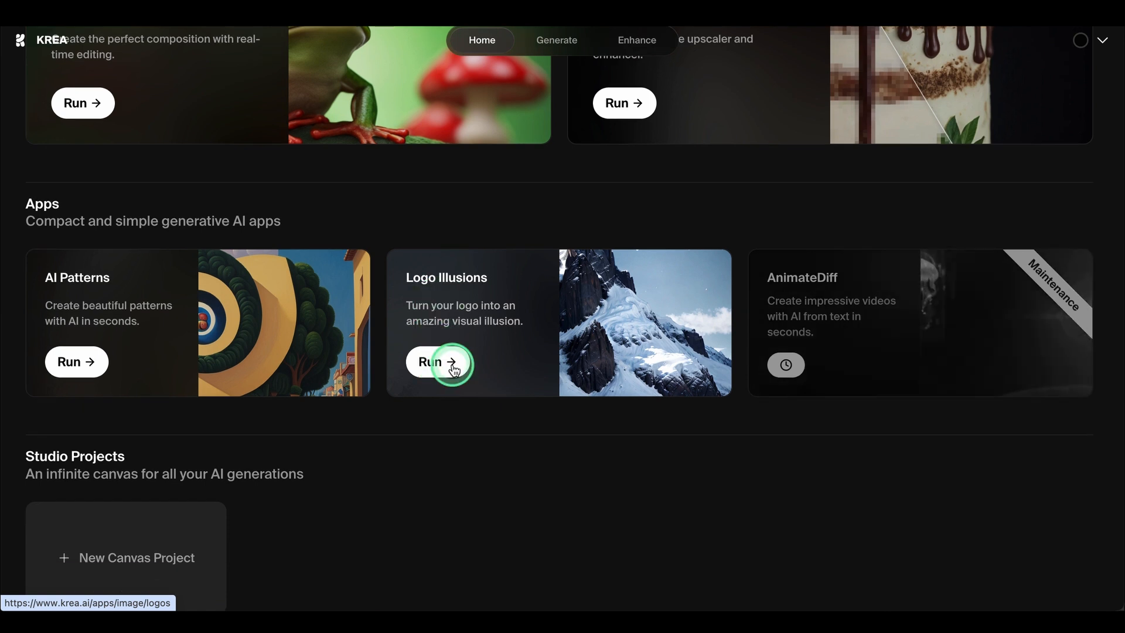
pyautogui.click(453, 363)
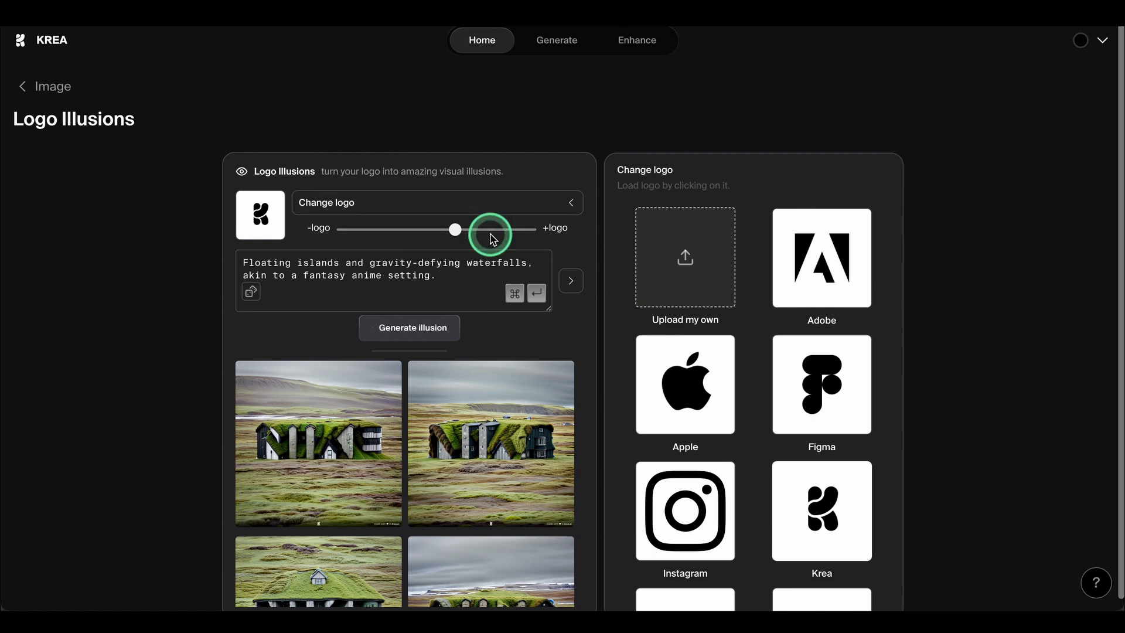
# Browse the preset logos and choose the Nike logo for the illusion.
pyautogui.click(515, 205)
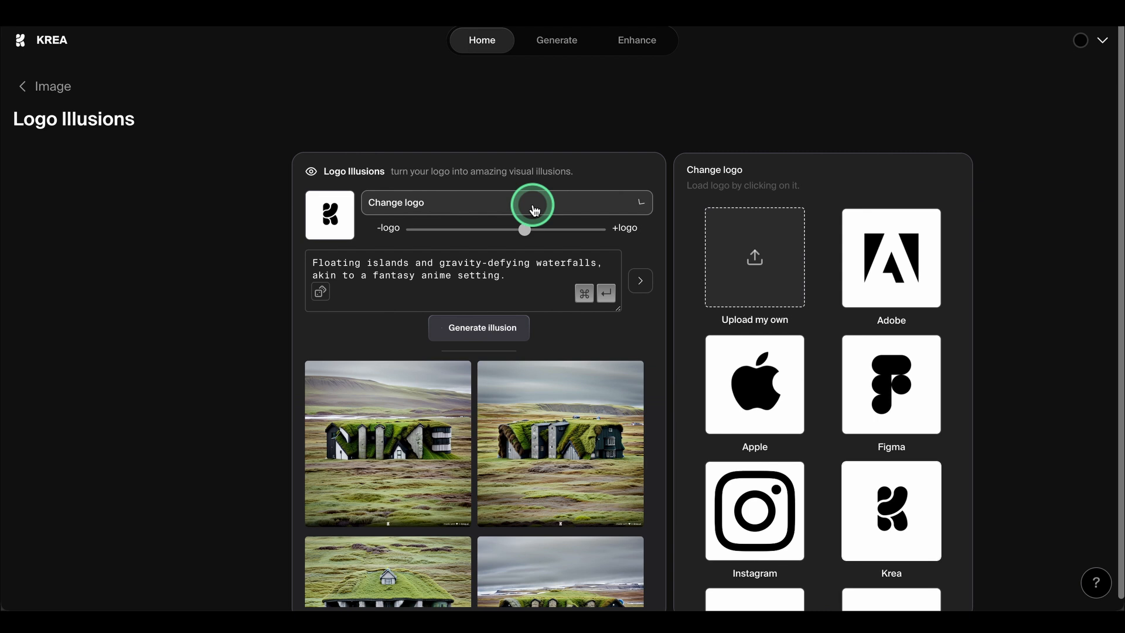
pyautogui.scroll(-2, 741, 351)
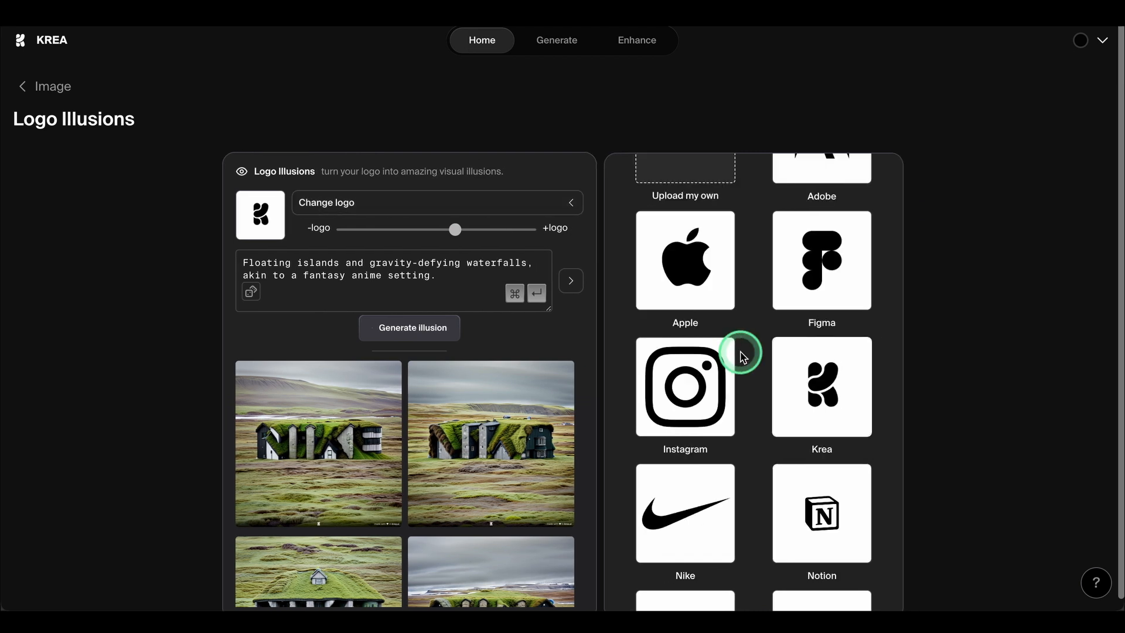
pyautogui.scroll(1, 741, 353)
pyautogui.scroll(-2, 755, 358)
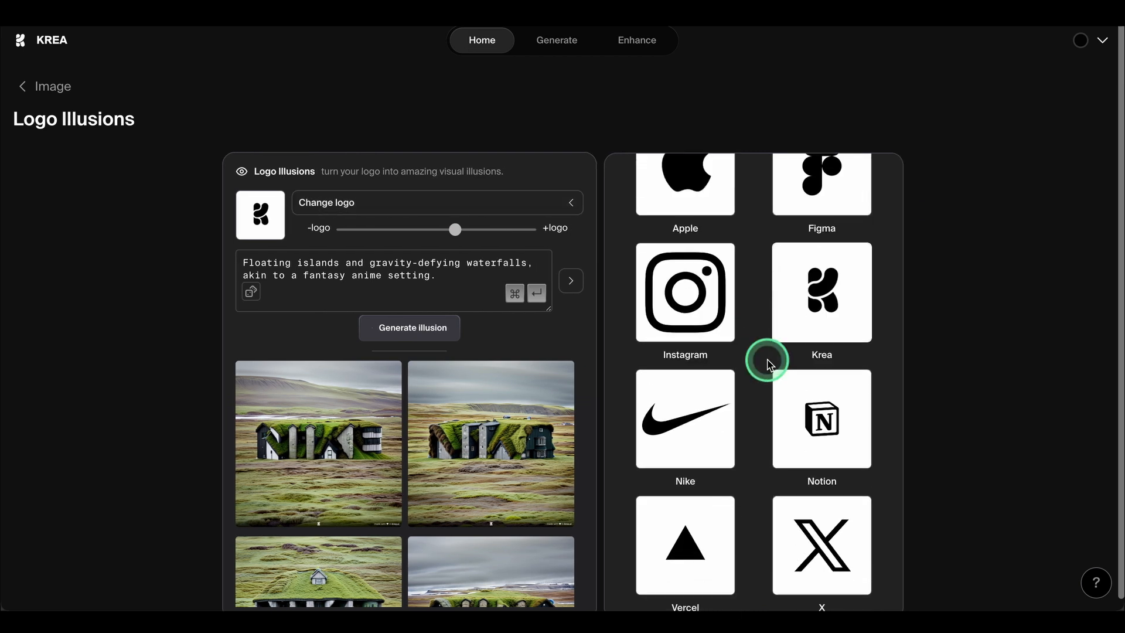
pyautogui.scroll(-2, 769, 363)
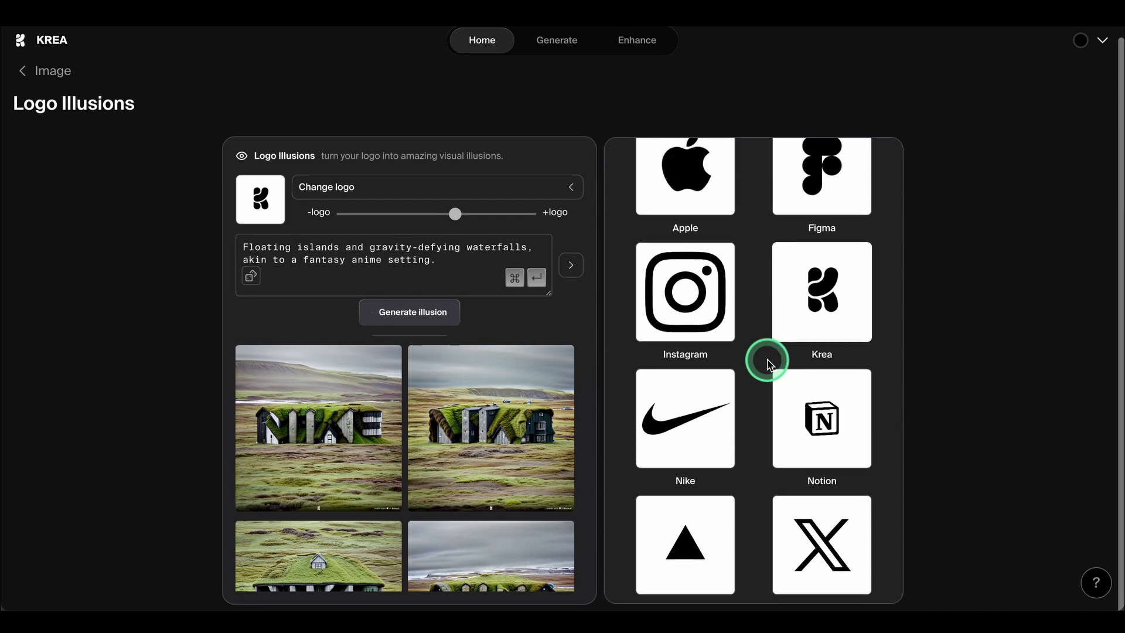
# Cycle random prompts to "Ottoman mansions on the Bosphorus, waltzing with moonlight." and generate the Nike logo illusion.
pyautogui.click(251, 276)
pyautogui.click(252, 278)
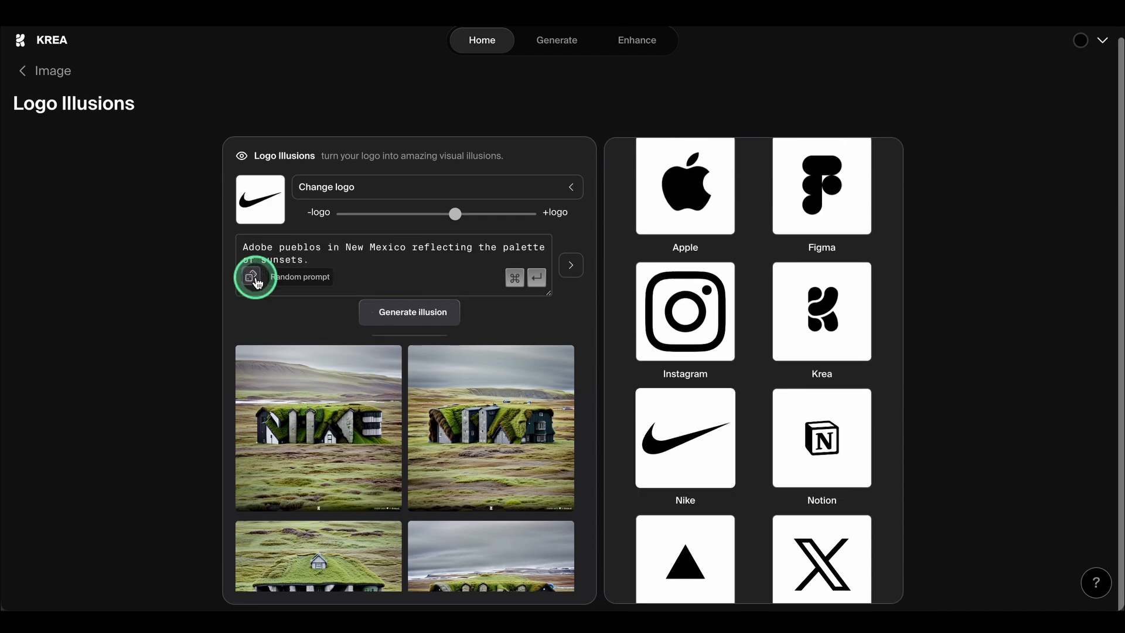
pyautogui.click(251, 277)
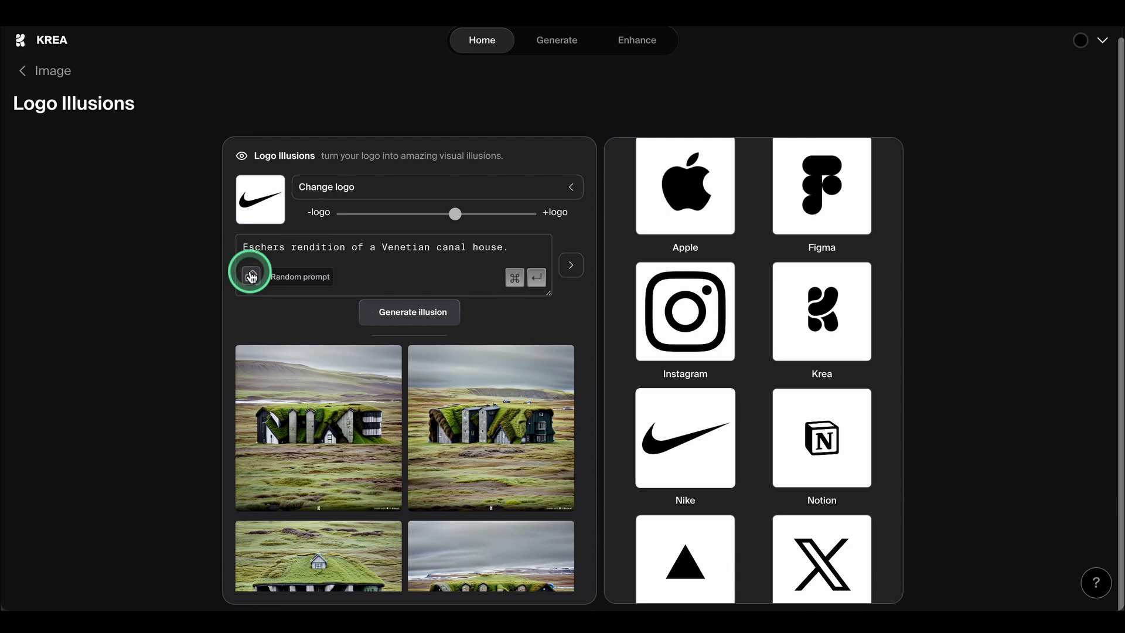
pyautogui.click(251, 277)
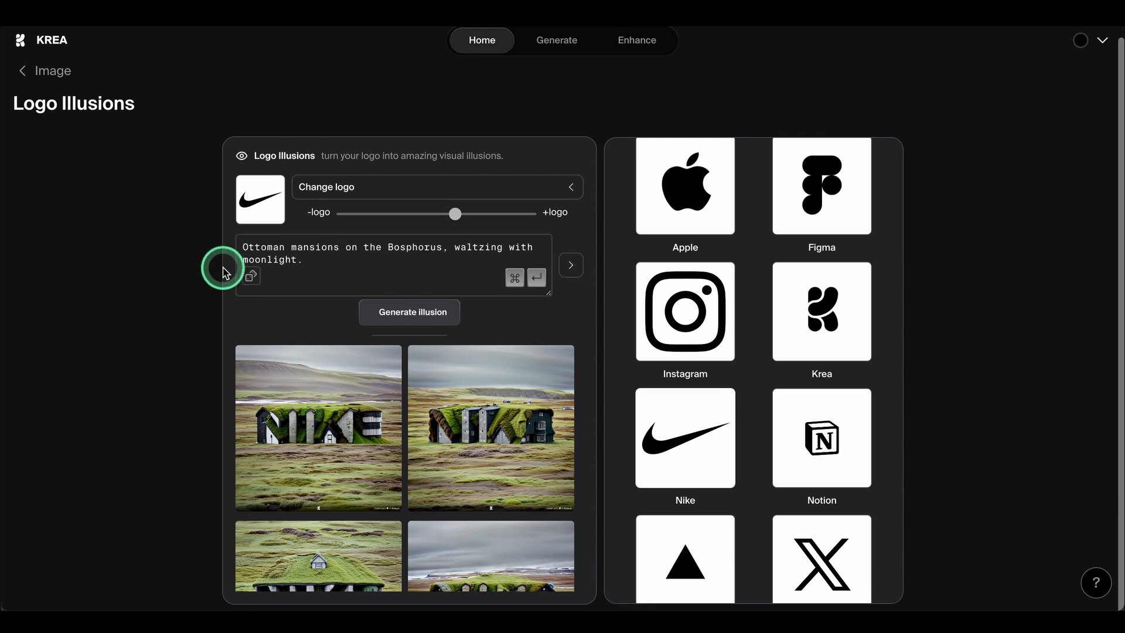
pyautogui.click(328, 273)
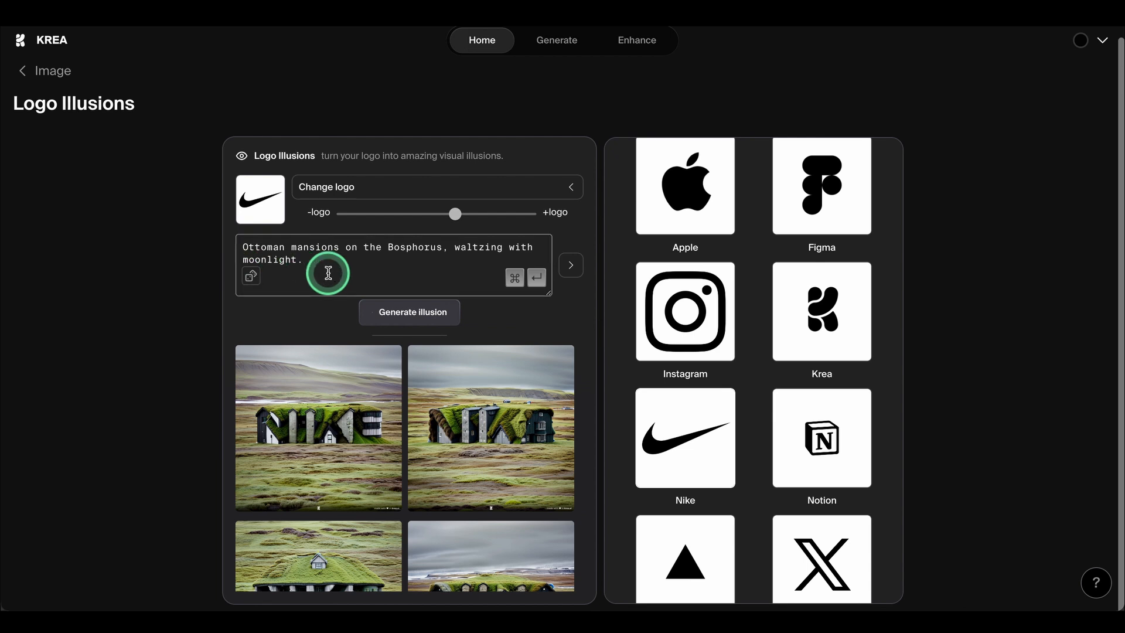
pyautogui.click(410, 322)
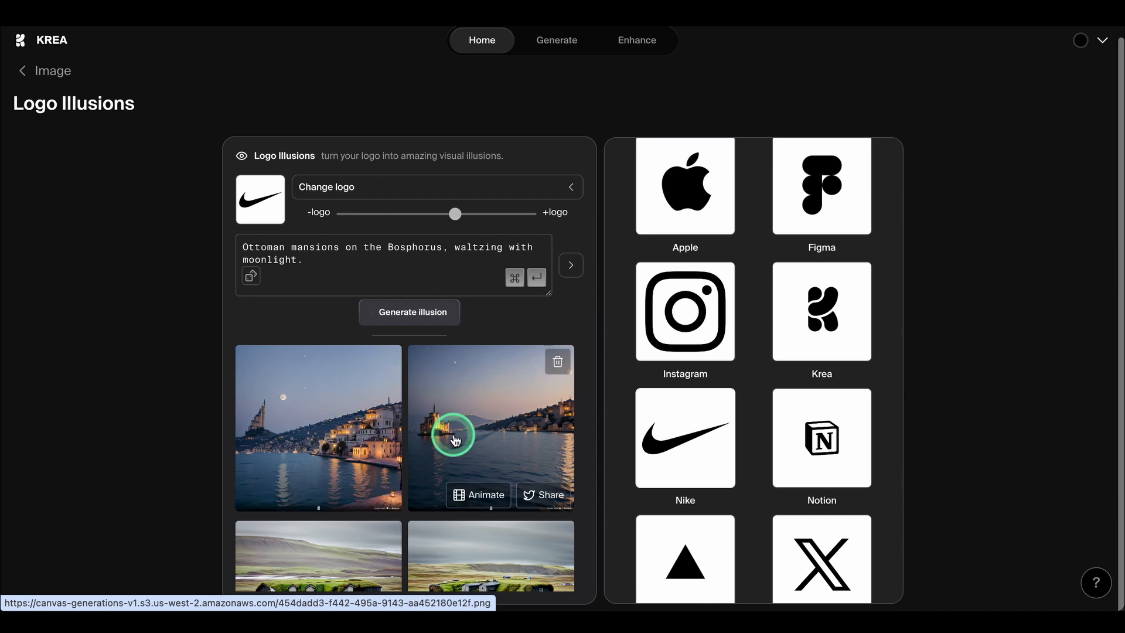
# Regenerate the Ottoman mansions illusion with a higher logo strength, and again with the strength raised above 85%.
pyautogui.click(422, 322)
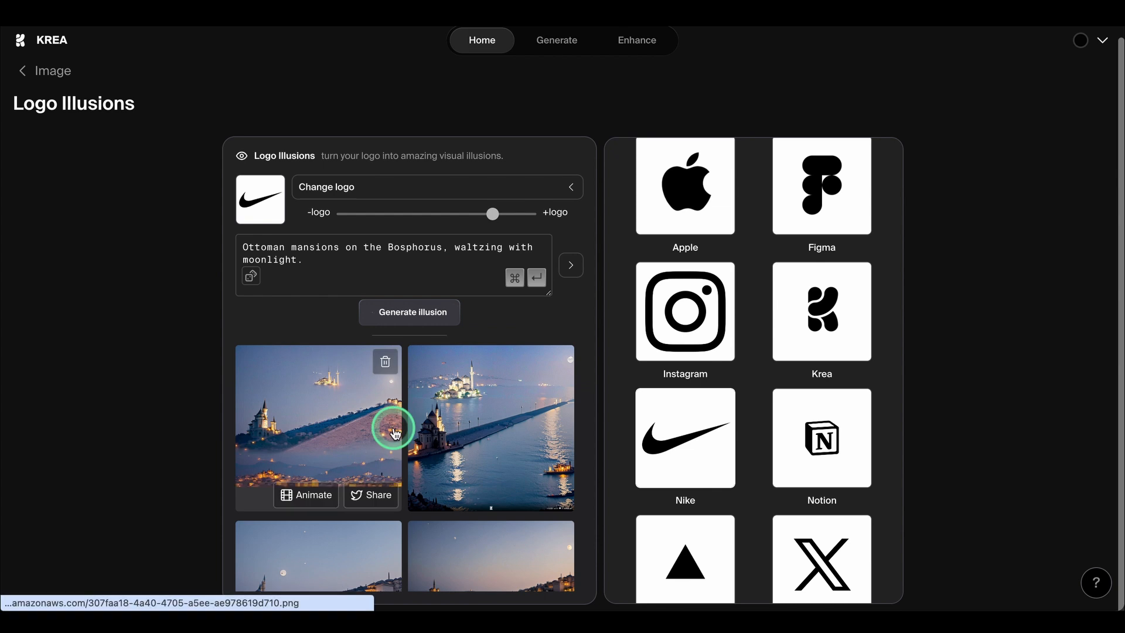
pyautogui.moveTo(492, 217); pyautogui.dragTo(505, 221)
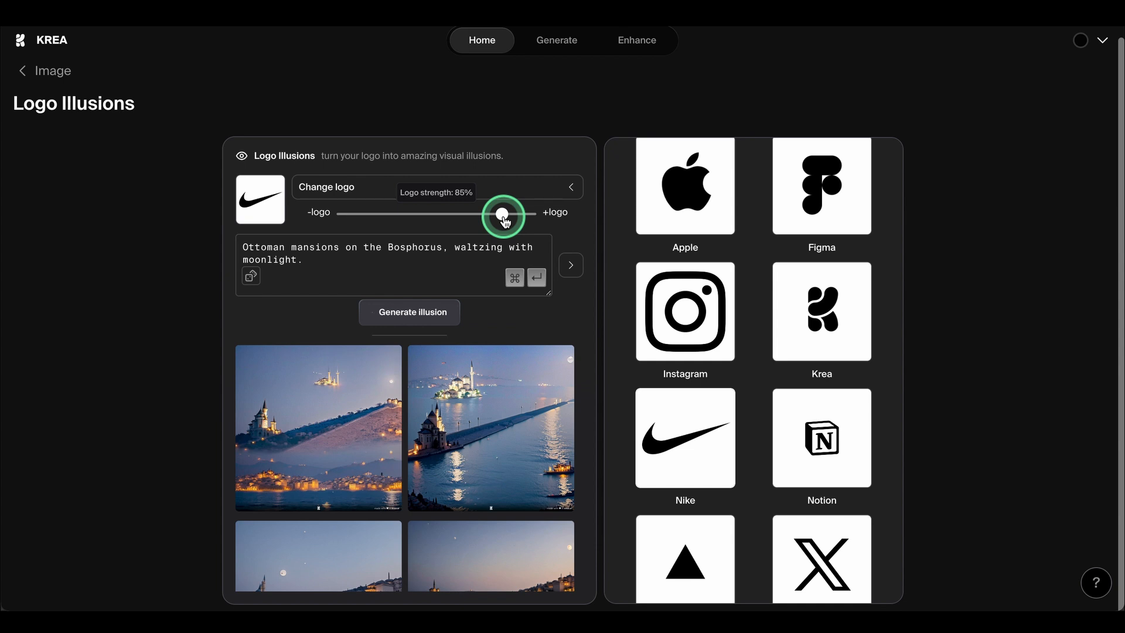
pyautogui.moveTo(504, 220); pyautogui.dragTo(511, 218)
pyautogui.click(410, 319)
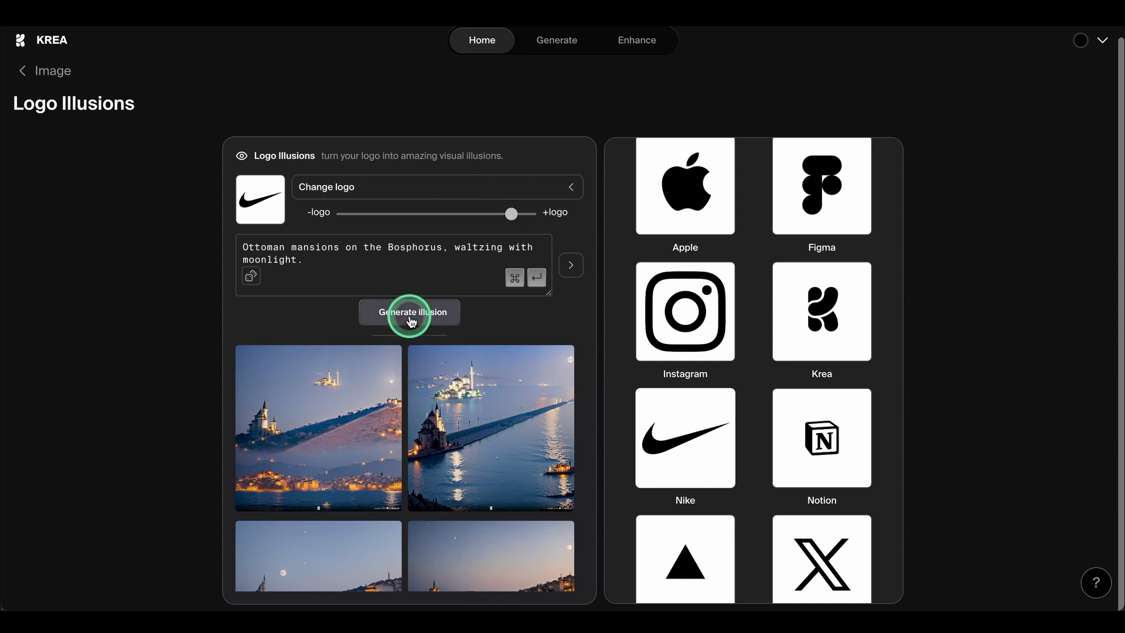
# Cycle random prompts to "Post-apocalyptic desert town, traders on mechanical beasts, in a gritty, survival anime style." and generate the illusion.
pyautogui.click(250, 276)
pyautogui.click(251, 278)
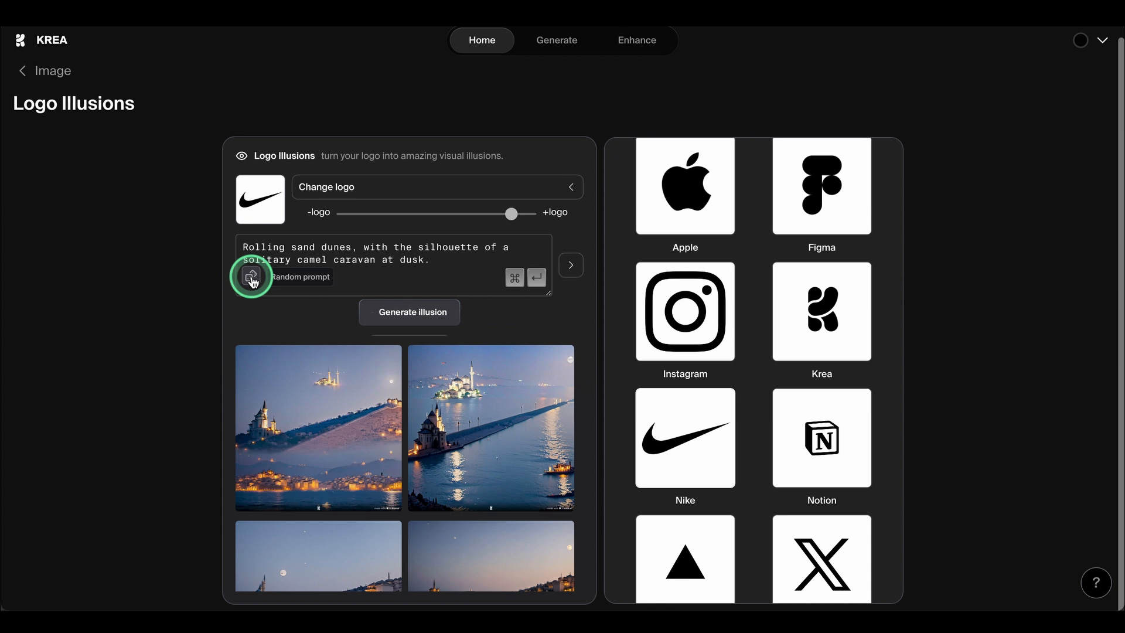
pyautogui.click(251, 276)
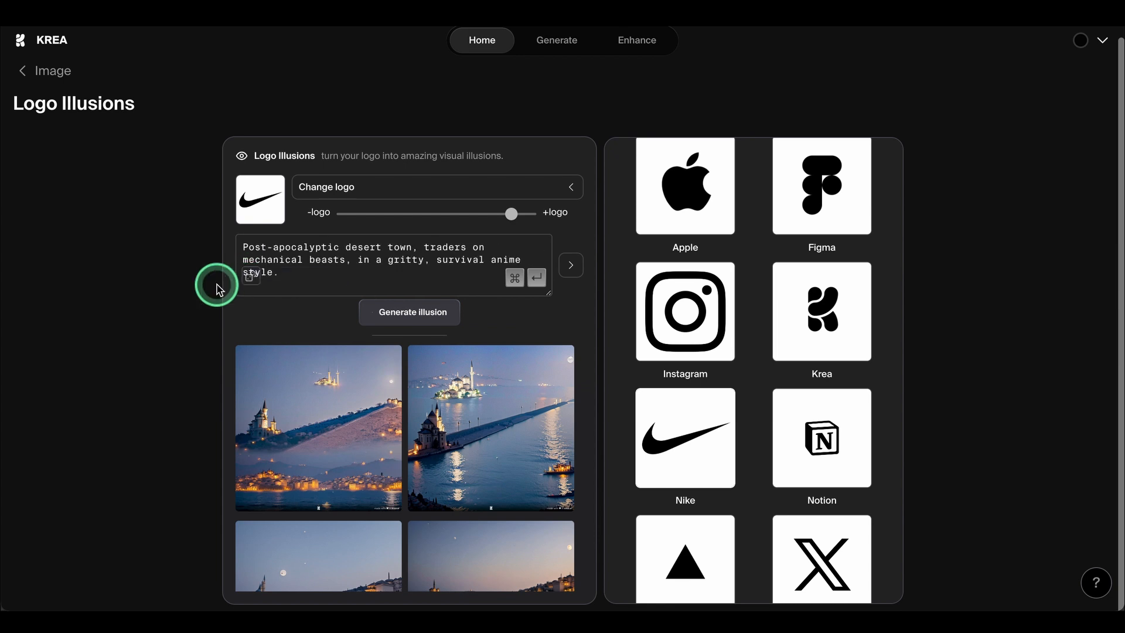
pyautogui.click(402, 312)
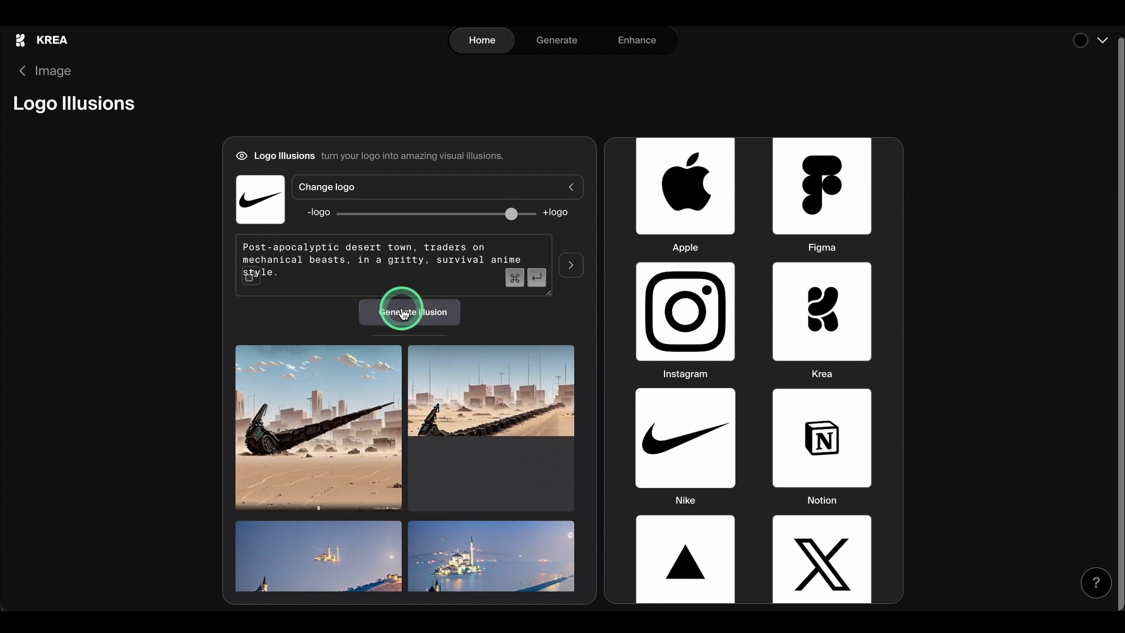
# View both generated desert town illusions enlarged and return to the Logo Illusions page.
pyautogui.click(488, 399)
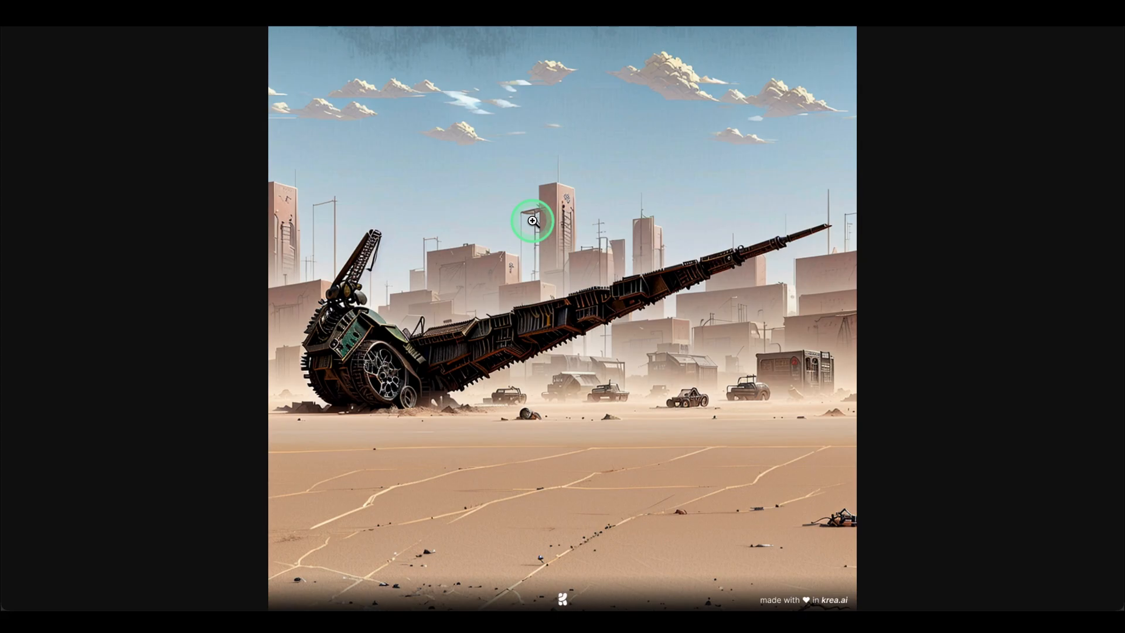
pyautogui.click(527, 19)
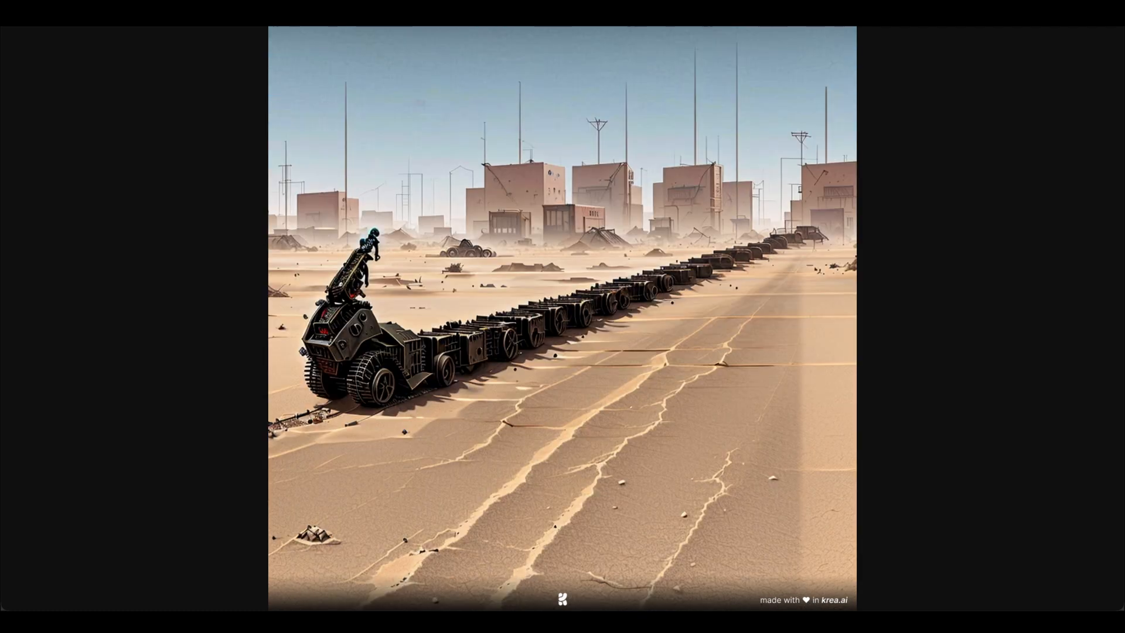
pyautogui.press('Escape')
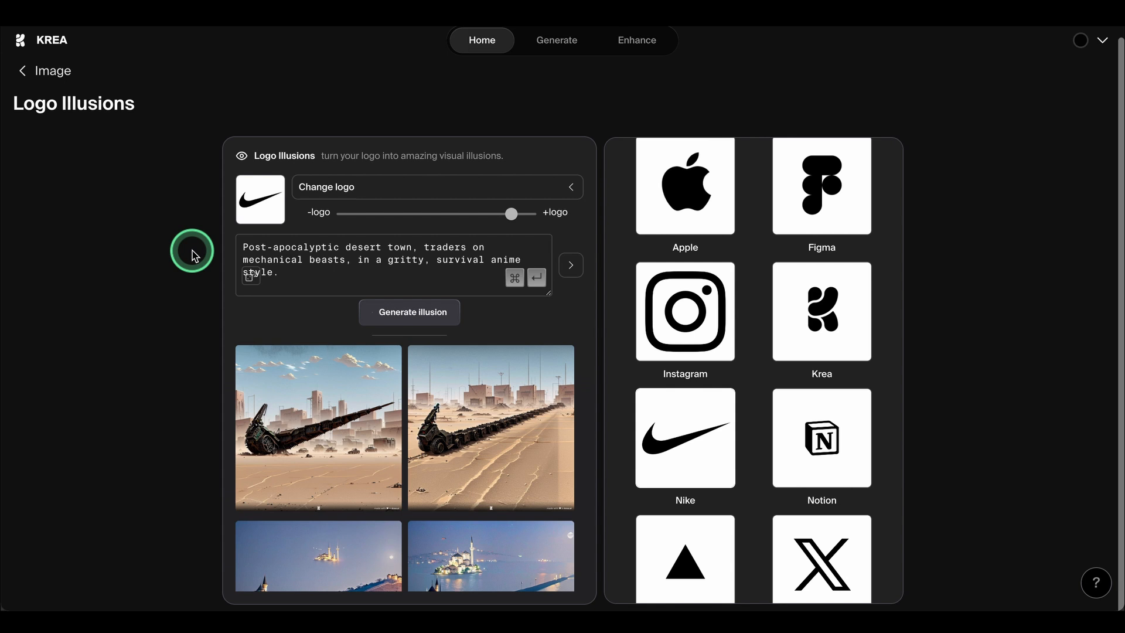
# Return to the home page and look over the Power Tools and Apps sections.
pyautogui.scroll(-1, 200, 304)
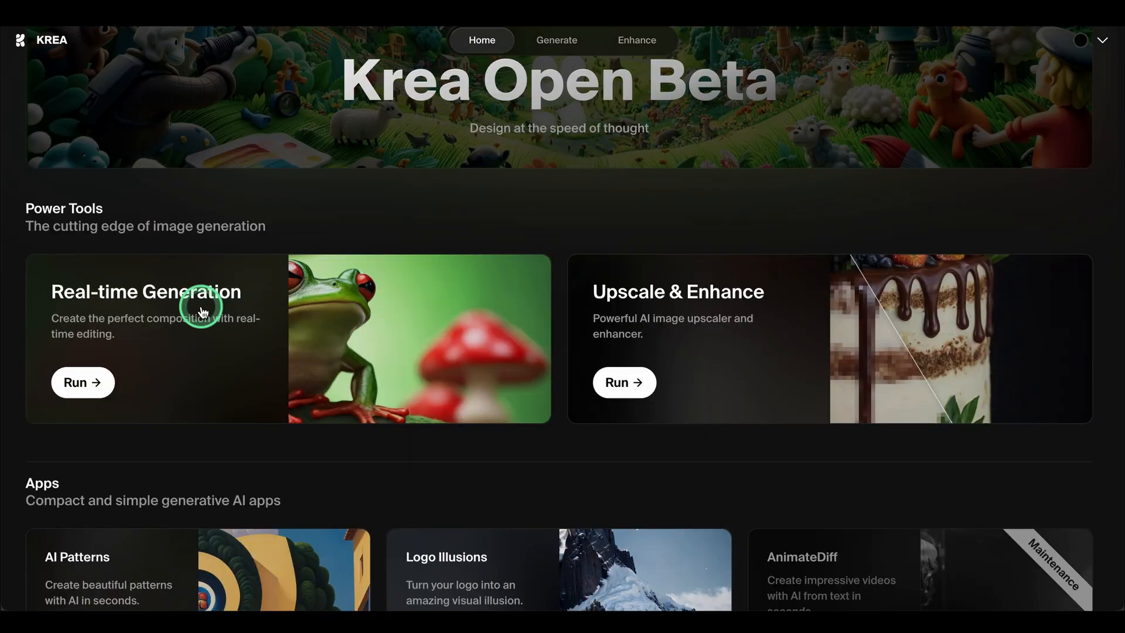
pyautogui.scroll(-1, 201, 308)
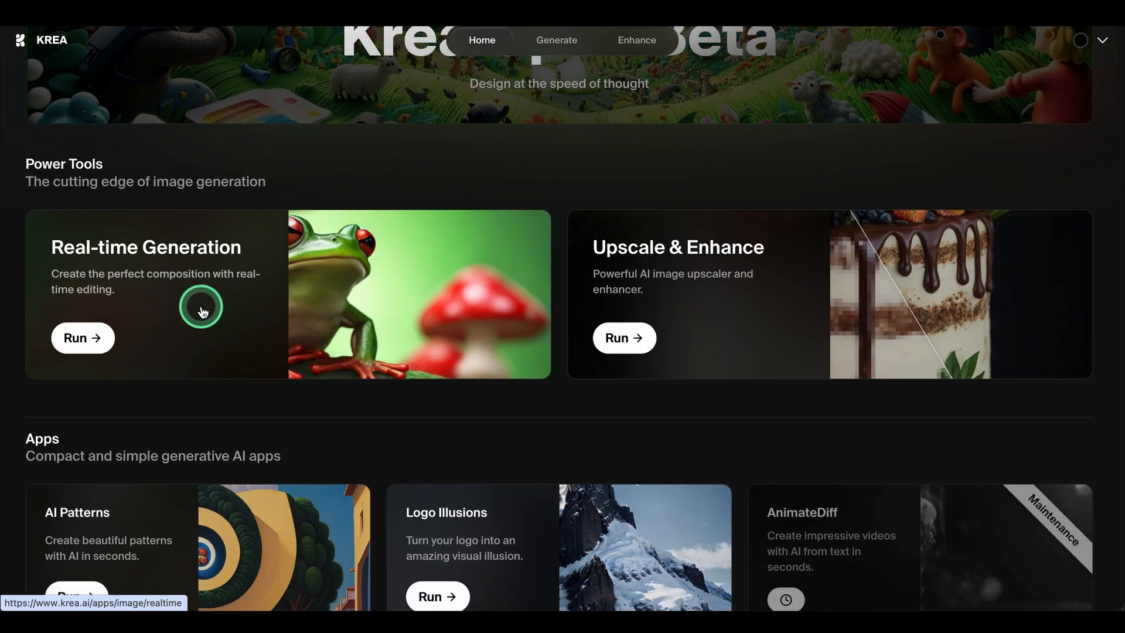
pyautogui.scroll(-1, 201, 307)
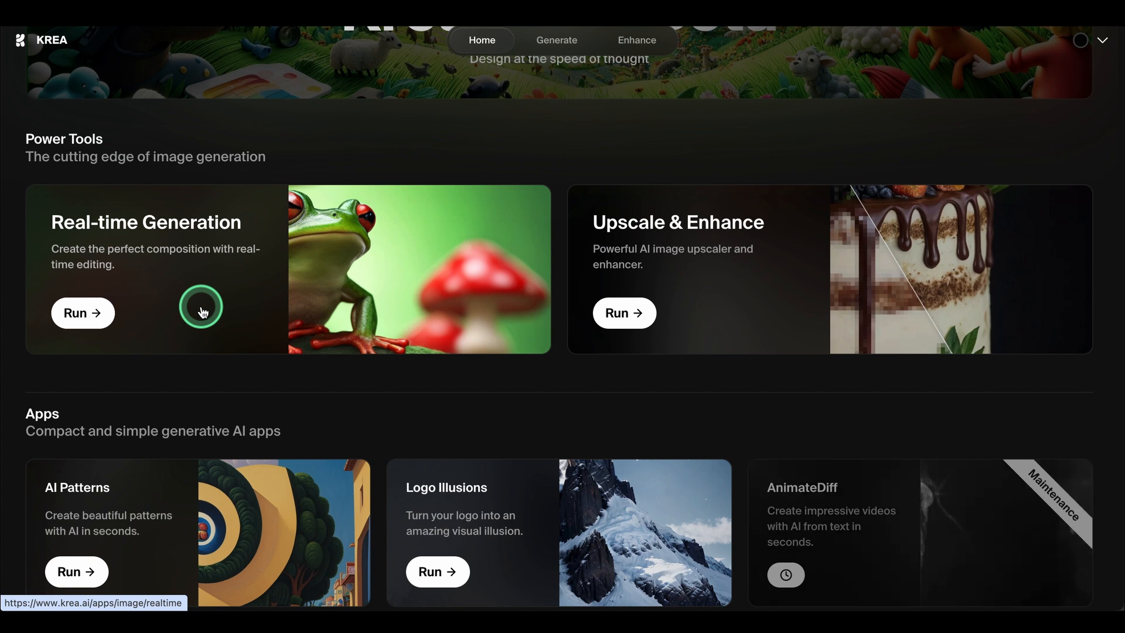